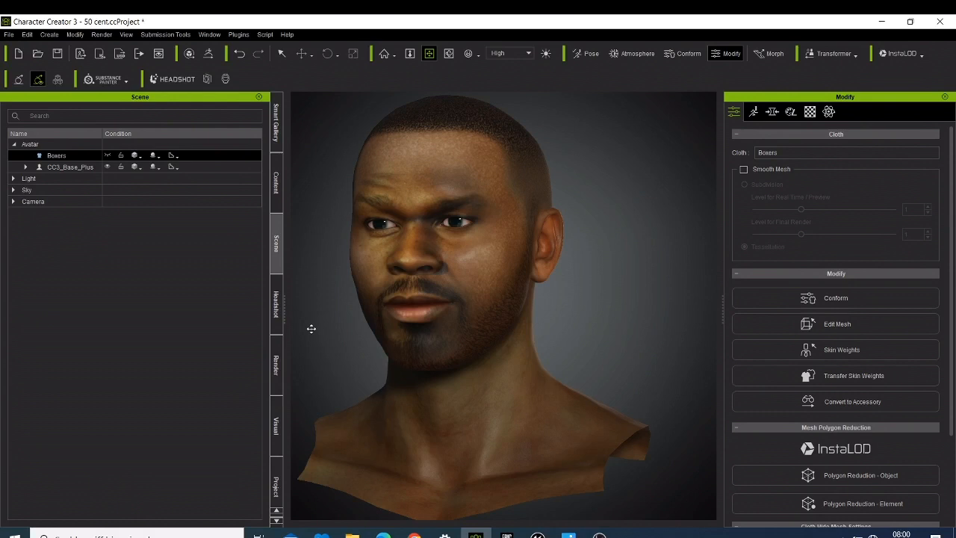
pyautogui.moveTo(500, 535)
pyautogui.click(899, 535)
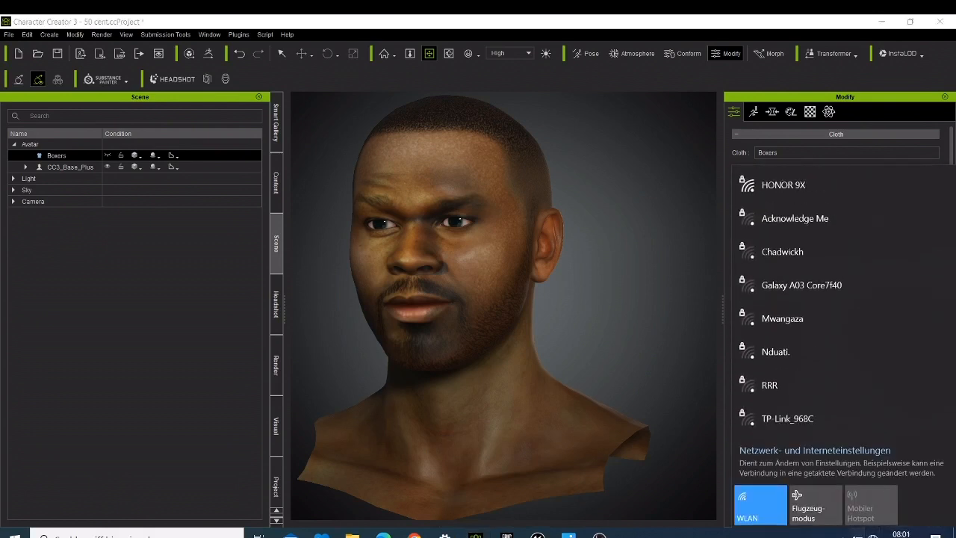
pyautogui.click(750, 534)
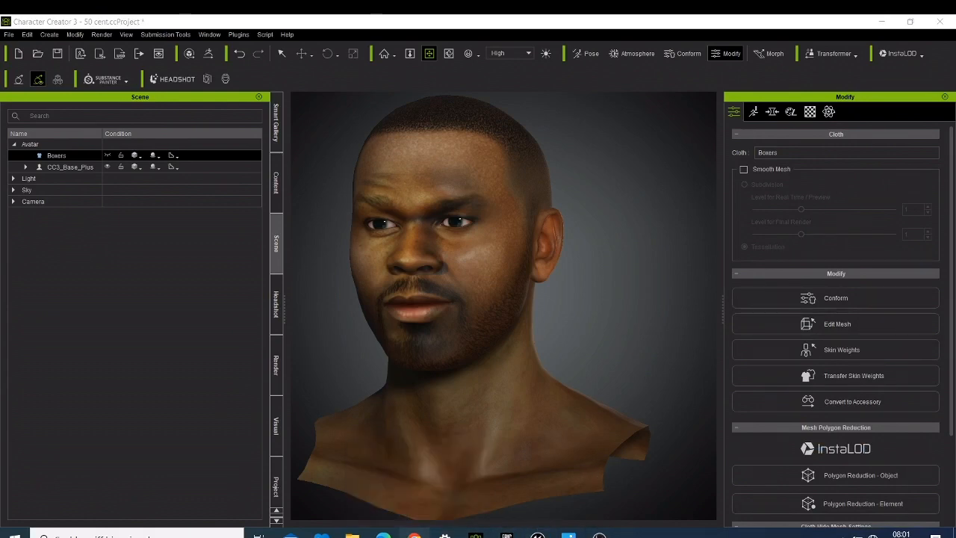
# View the 50cent content folder in Unreal Engine and the MetaHuman Creator web page, and return to Character Creator.
pyautogui.click(414, 534)
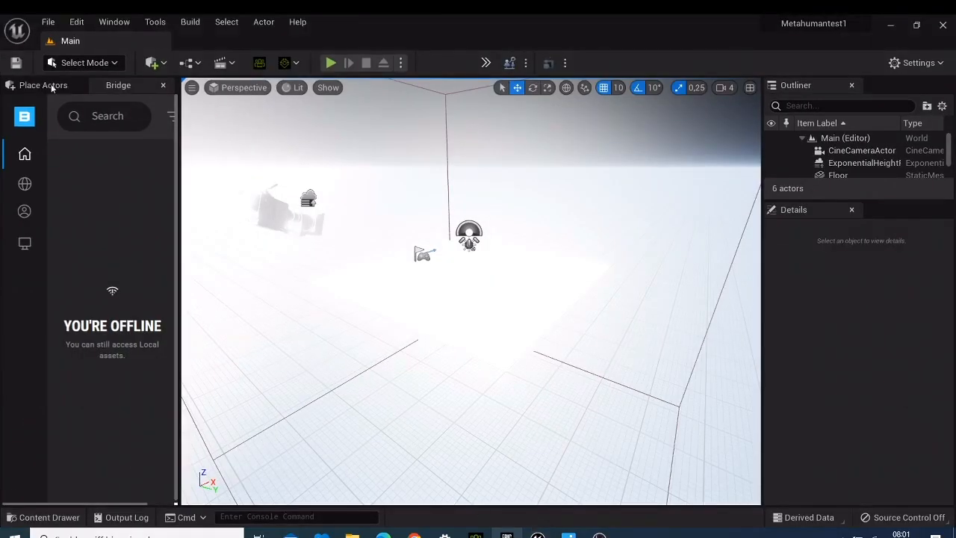
pyautogui.click(45, 517)
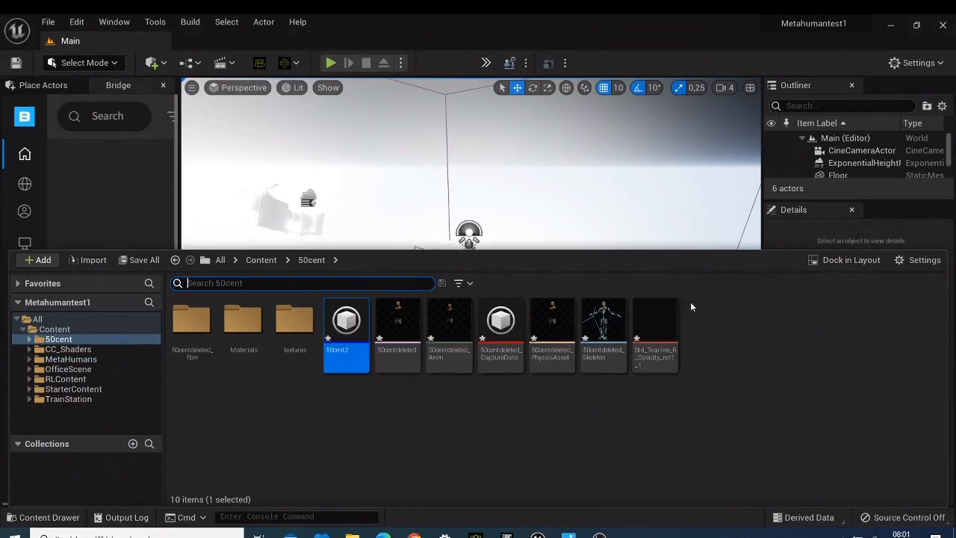
pyautogui.click(890, 26)
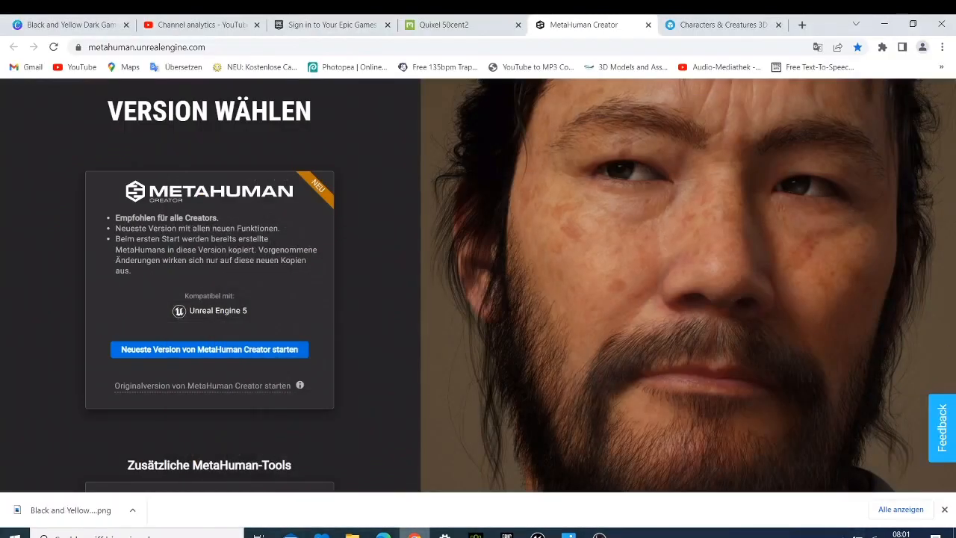
pyautogui.click(475, 533)
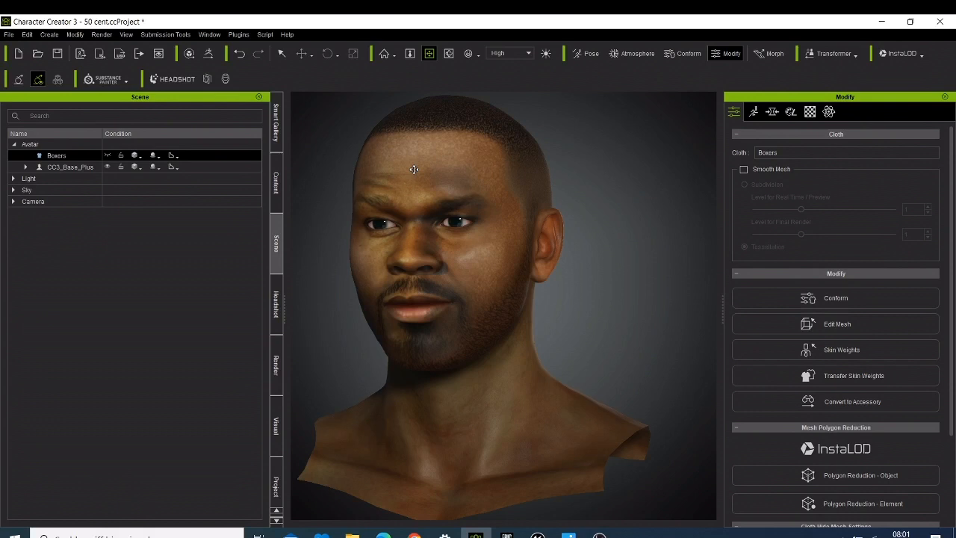
# Make the hidden Boxers cloth item of the avatar visible.
pyautogui.scroll(-5, 423, 256)
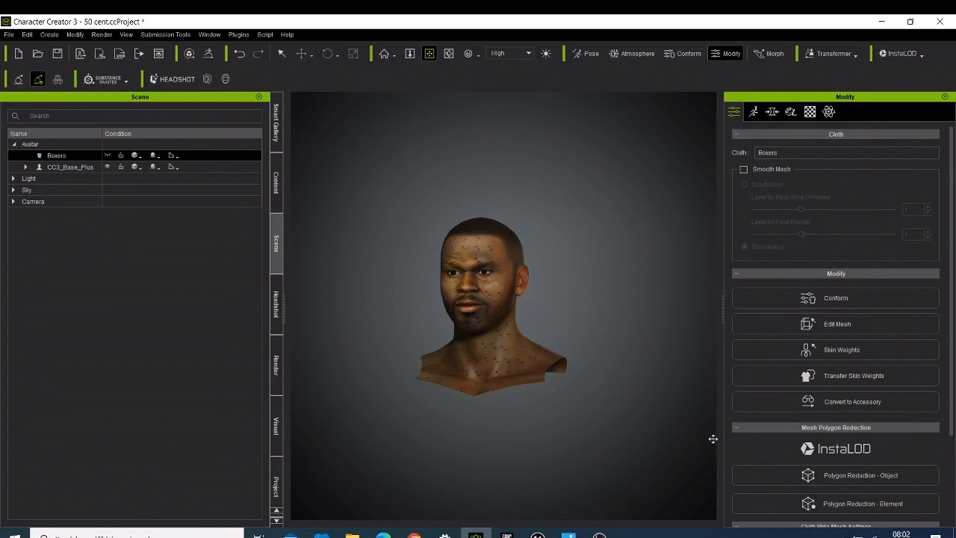
pyautogui.scroll(-2, 579, 205)
pyautogui.scroll(-2, 579, 206)
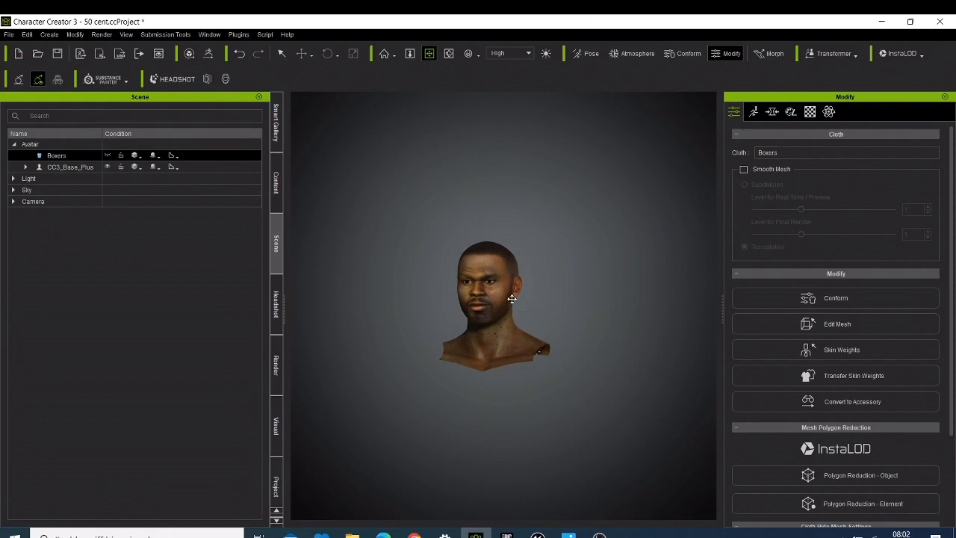
pyautogui.moveTo(512, 298); pyautogui.dragTo(472, 174, button='middle')
pyautogui.scroll(-1, 481, 242)
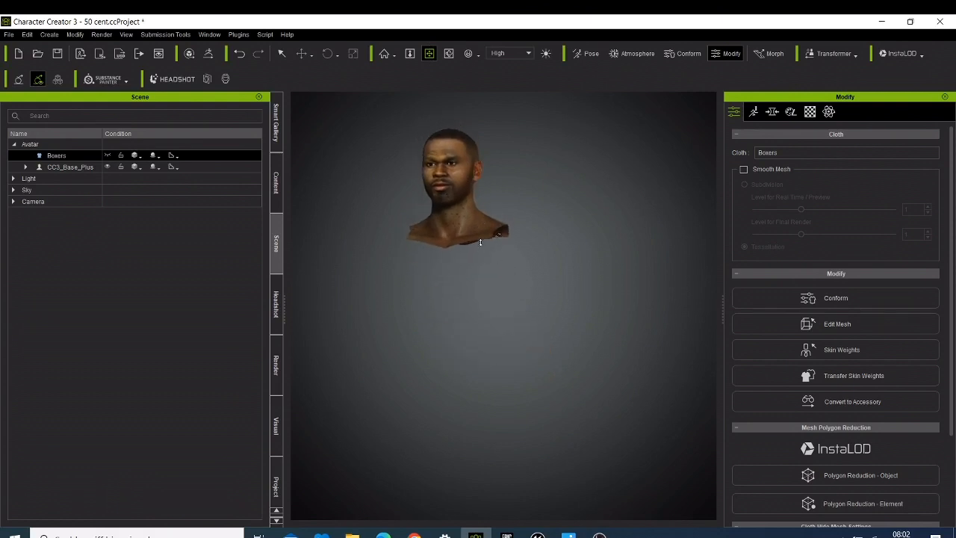
pyautogui.click(107, 157)
pyautogui.click(107, 156)
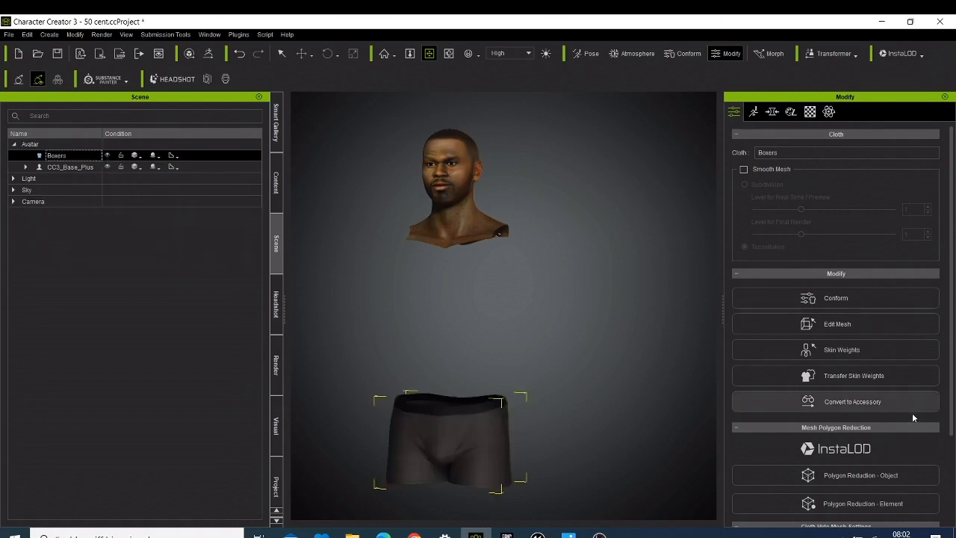
# Start the Hide Body Mesh Tool on the Boxers and accept the warning about losing factory settings.
pyautogui.scroll(-3, 912, 420)
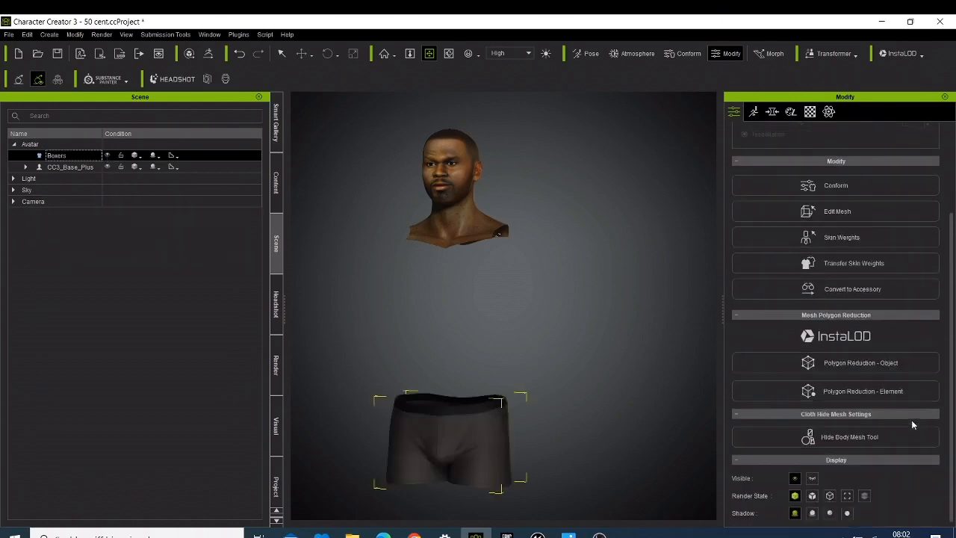
pyautogui.click(834, 442)
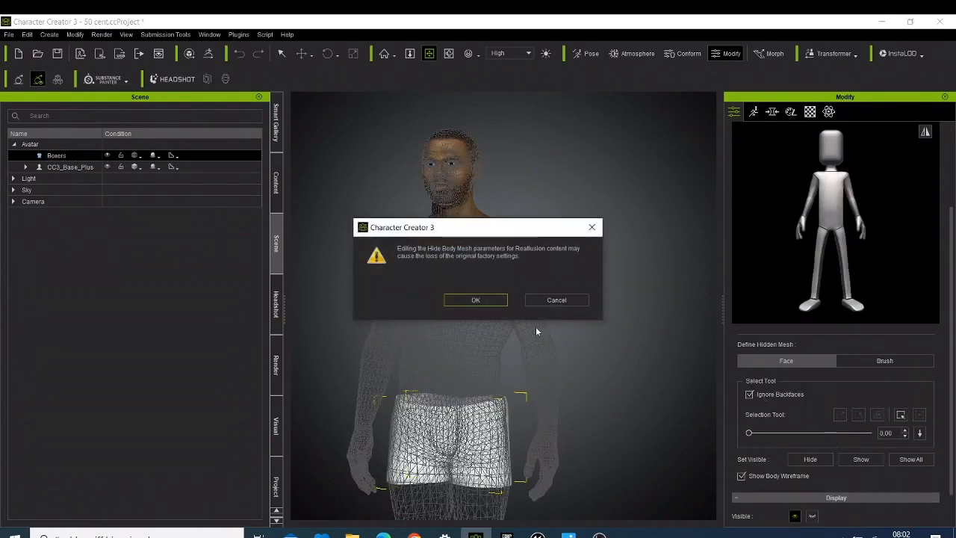
pyautogui.click(489, 304)
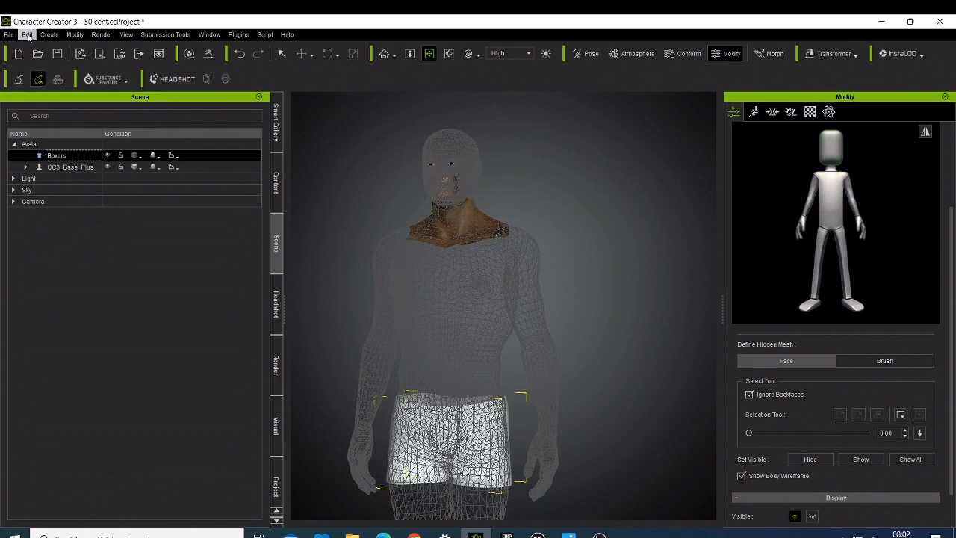
# Undo the recent mesh-hiding edits on the character's head.
pyautogui.click(28, 35)
pyautogui.click(43, 50)
pyautogui.click(27, 35)
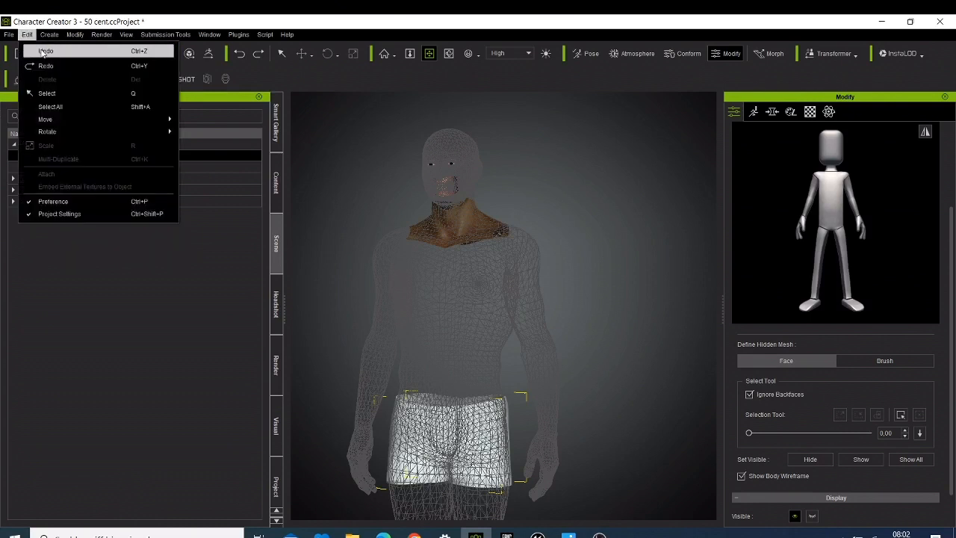
pyautogui.click(39, 49)
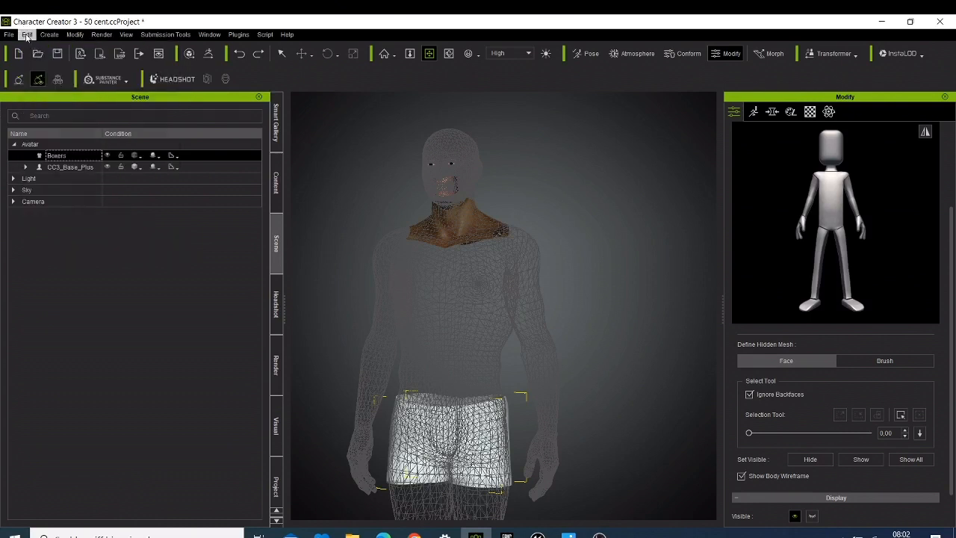
pyautogui.click(28, 35)
pyautogui.click(43, 50)
pyautogui.click(29, 35)
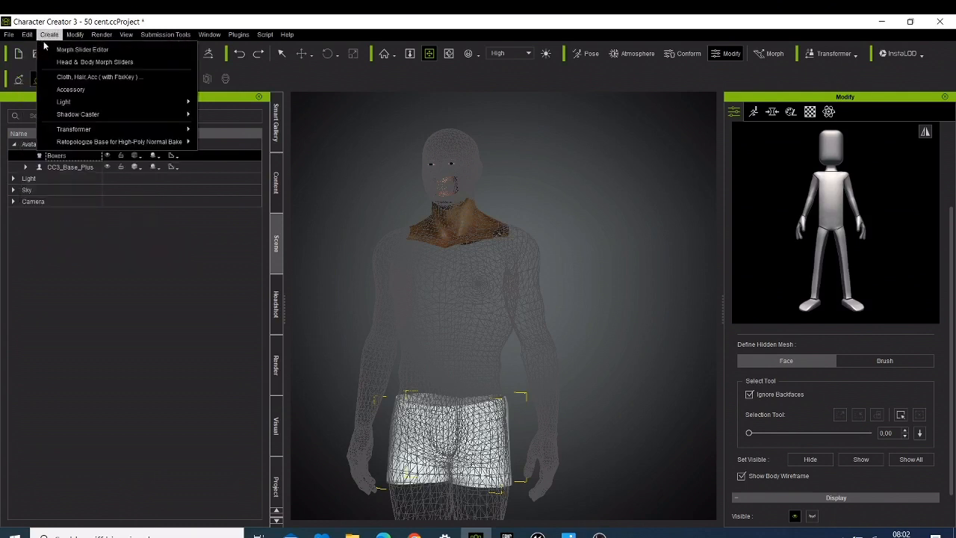
pyautogui.click(34, 50)
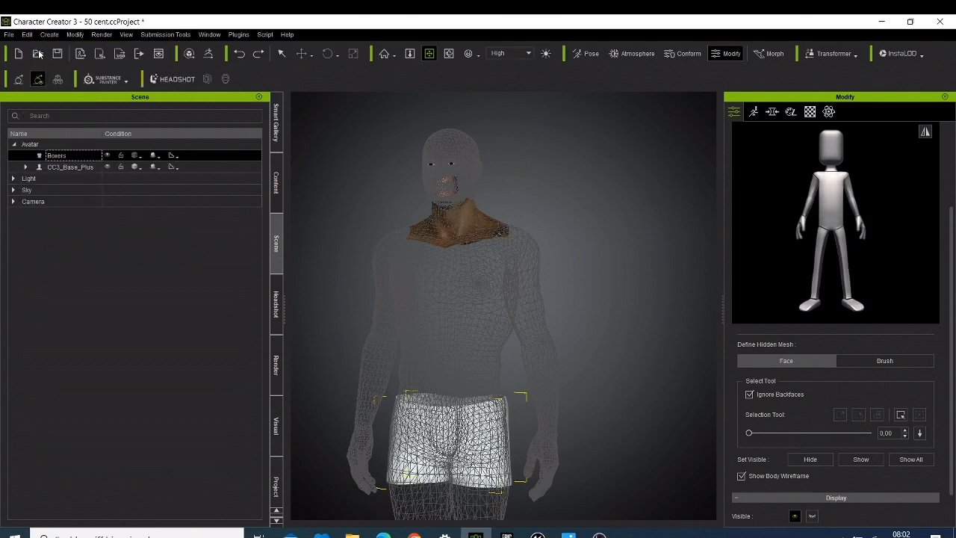
pyautogui.click(28, 35)
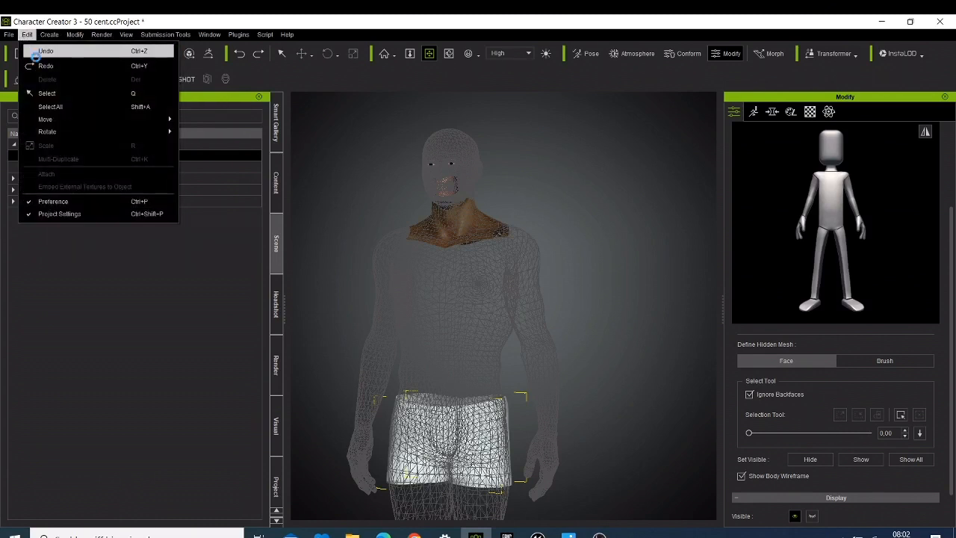
pyautogui.click(35, 52)
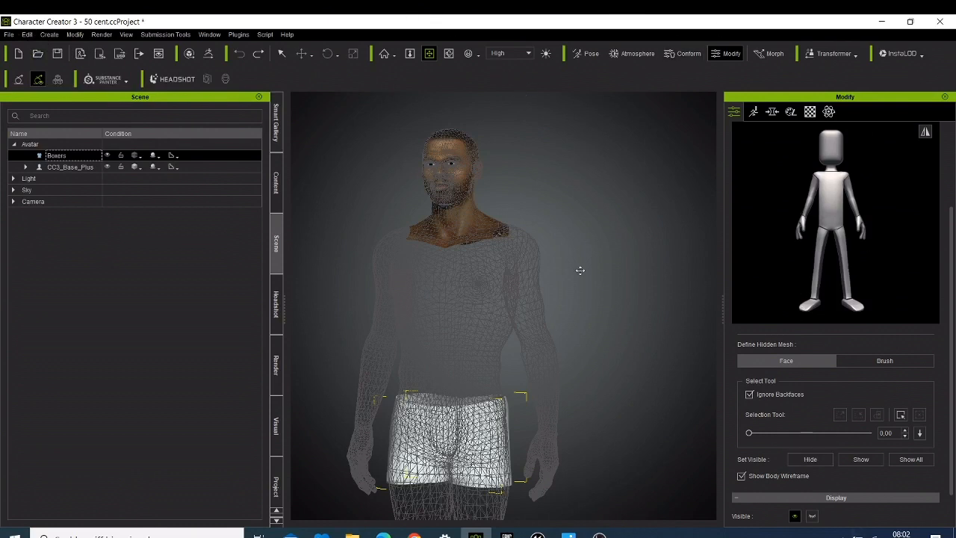
# Exit the Hide Body Mesh Tool and hide the Boxers again.
pyautogui.scroll(3, 934, 254)
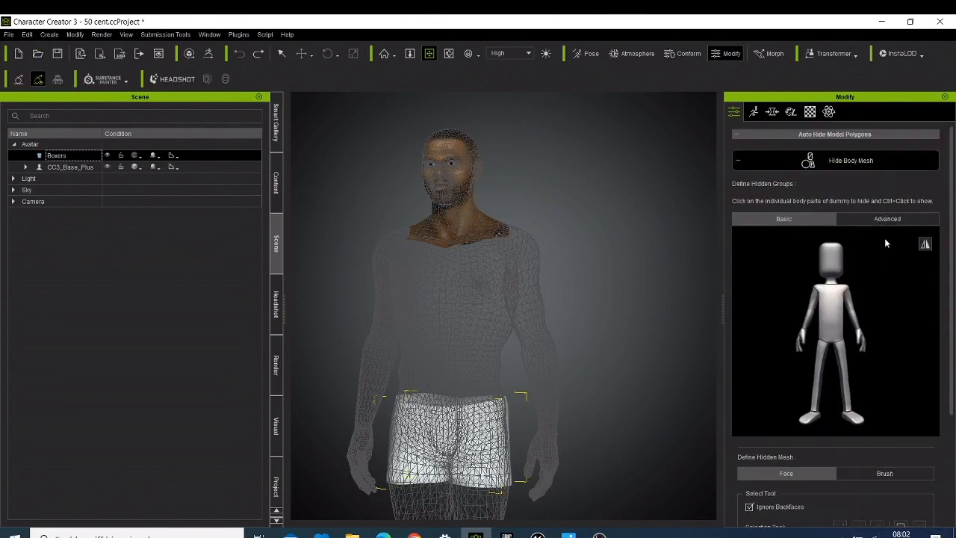
pyautogui.click(820, 162)
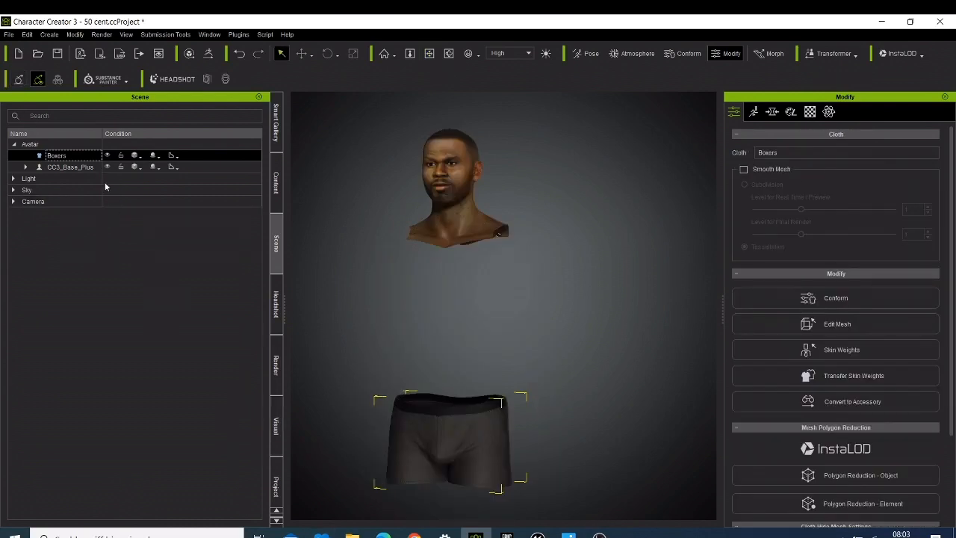
pyautogui.click(107, 156)
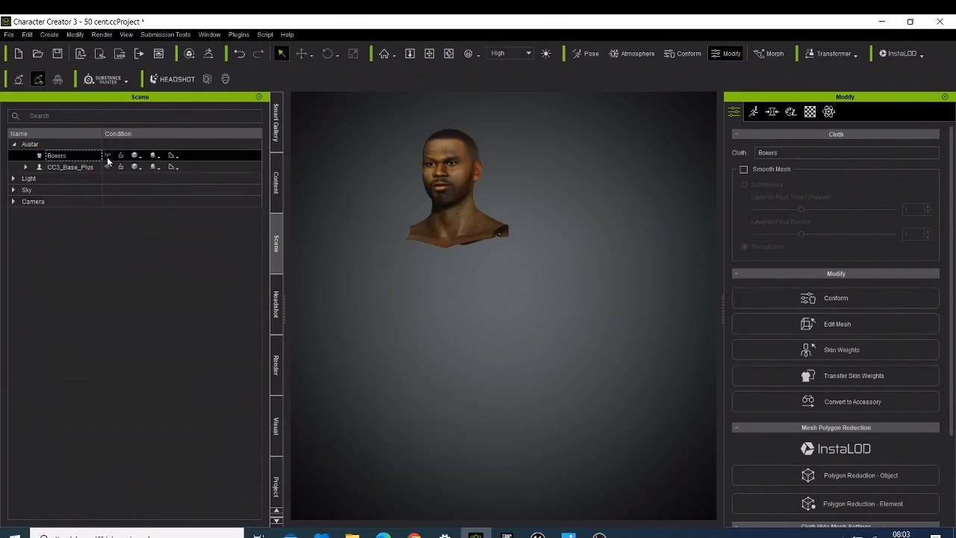
# Open the export settings for an FBX clothed character.
pyautogui.click(8, 34)
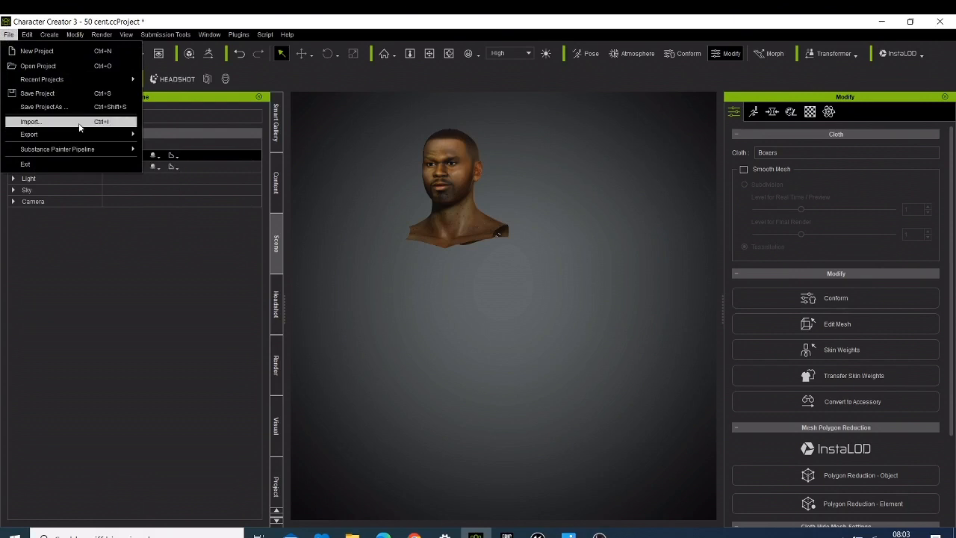
pyautogui.moveTo(86, 135)
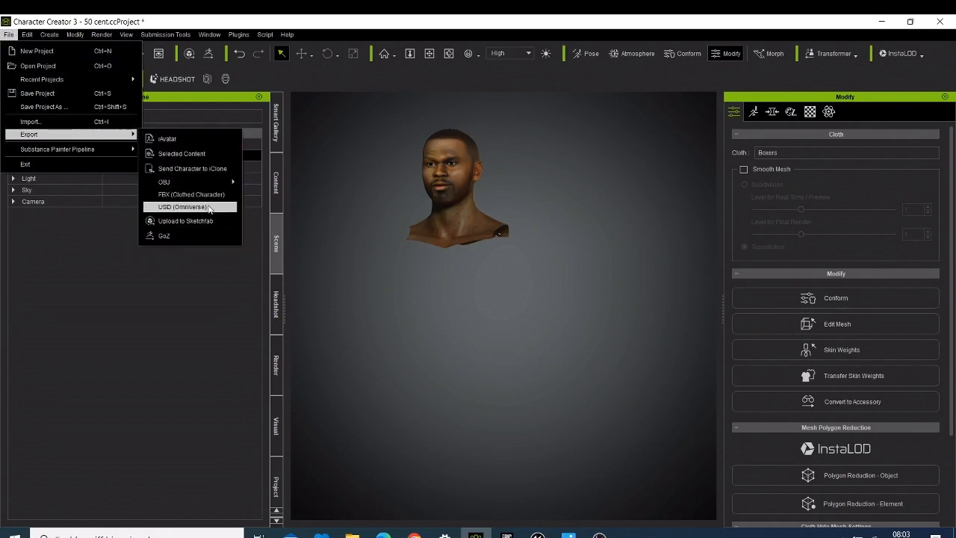
pyautogui.click(201, 197)
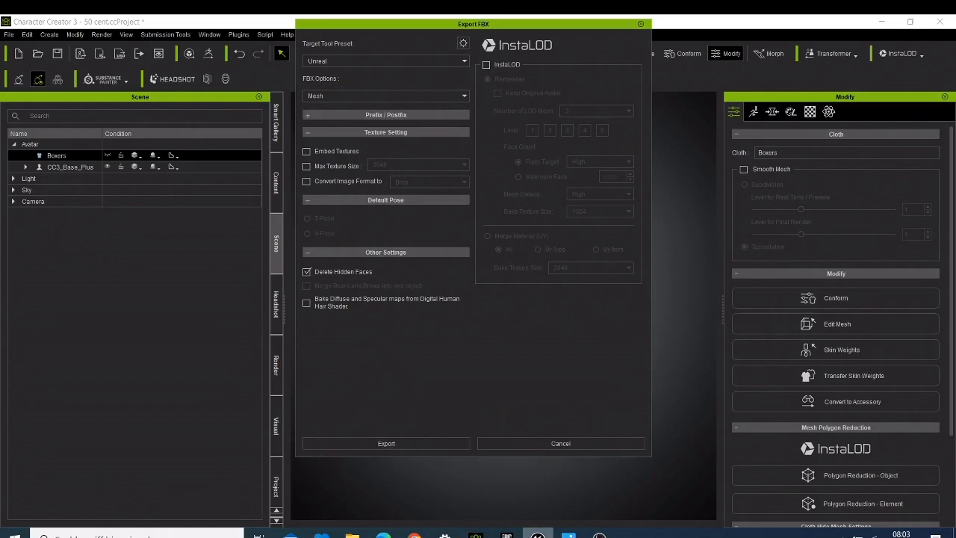
# Switch to Unreal Engine and open the 50cent folder inside Content of the Metahumantest1 project.
pyautogui.click(538, 535)
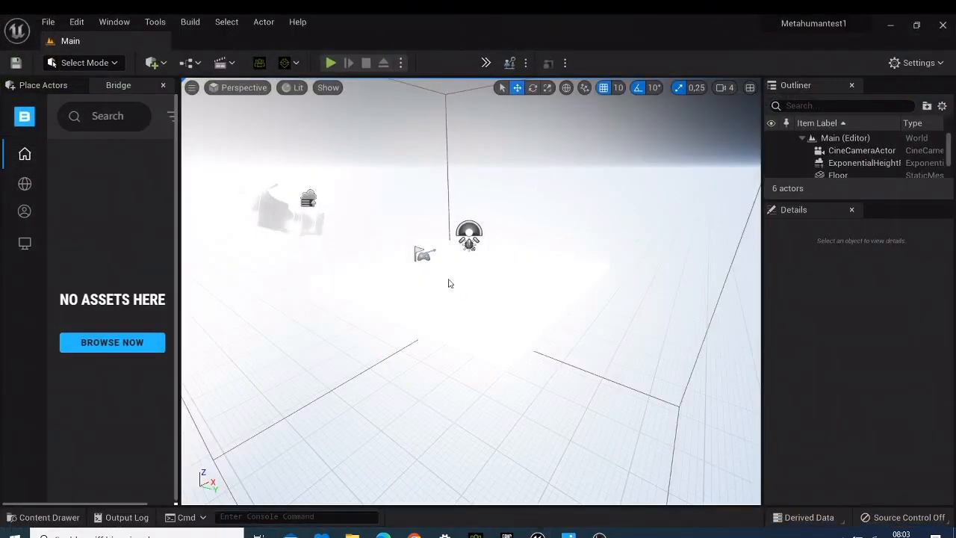
pyautogui.click(47, 517)
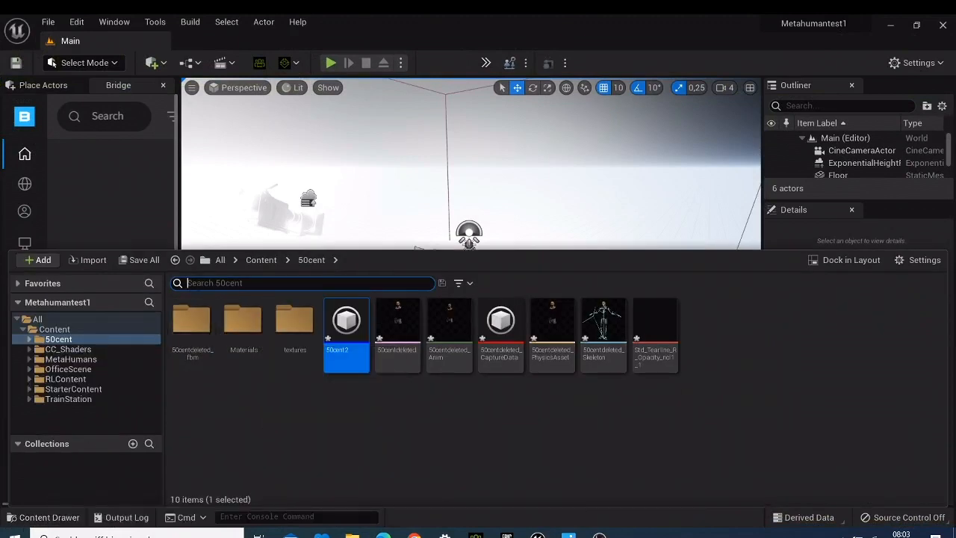
pyautogui.click(204, 260)
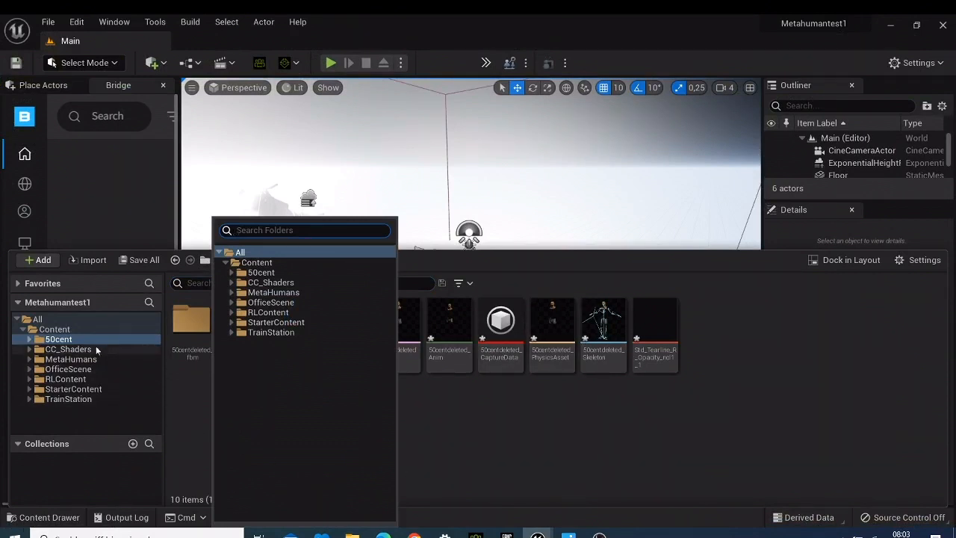
pyautogui.click(51, 318)
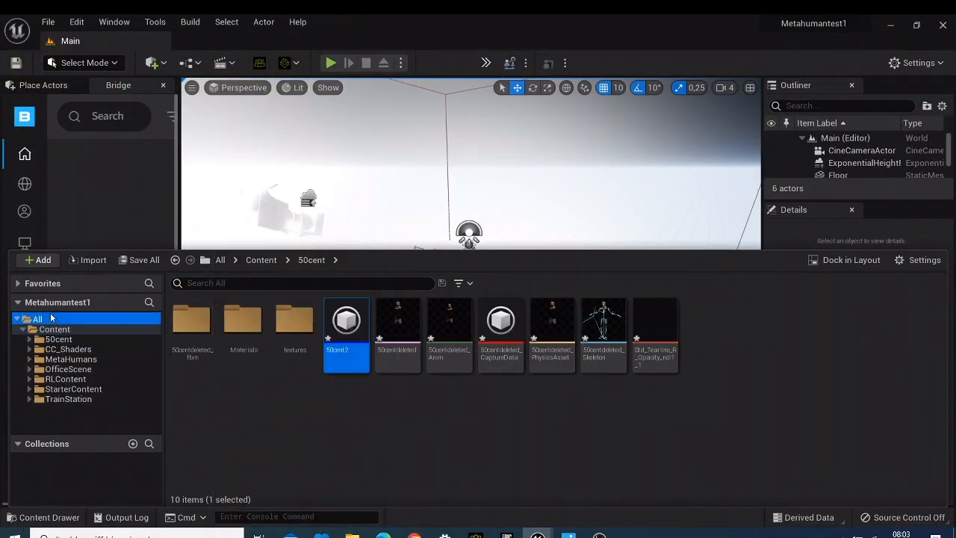
pyautogui.click(194, 325)
pyautogui.doubleClick(193, 325)
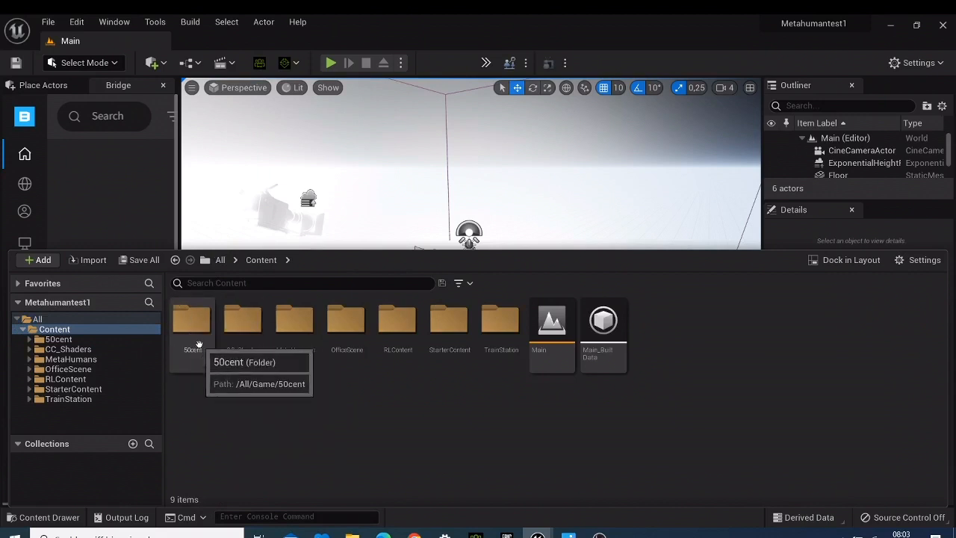
pyautogui.click(179, 327)
pyautogui.doubleClick(179, 327)
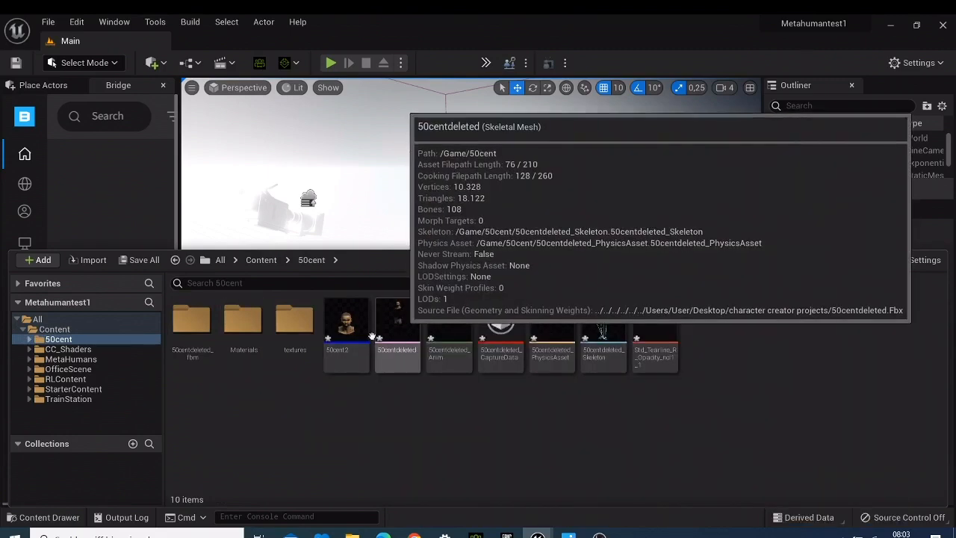
# Look at the files available for import into the 50cent folder and close the dialog without importing.
pyautogui.rightClick(253, 411)
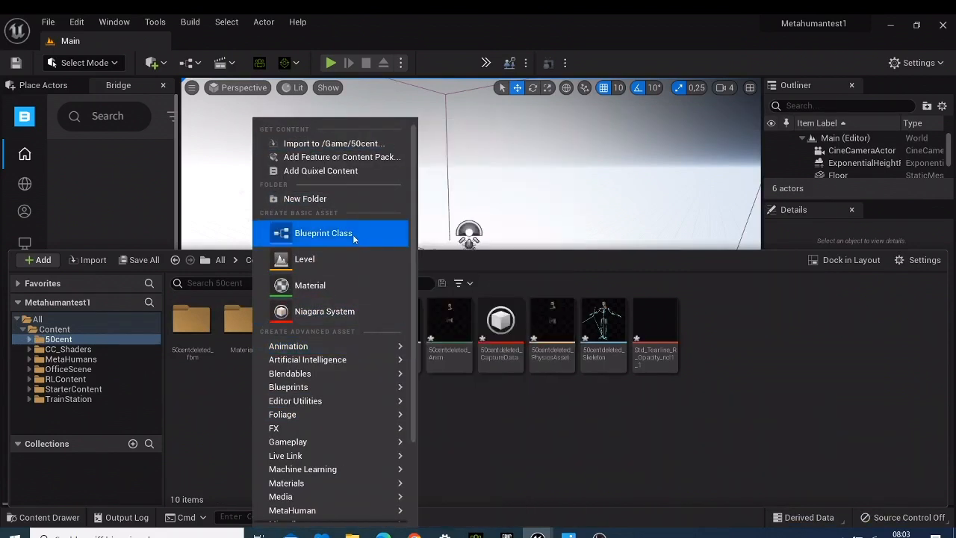
pyautogui.click(326, 144)
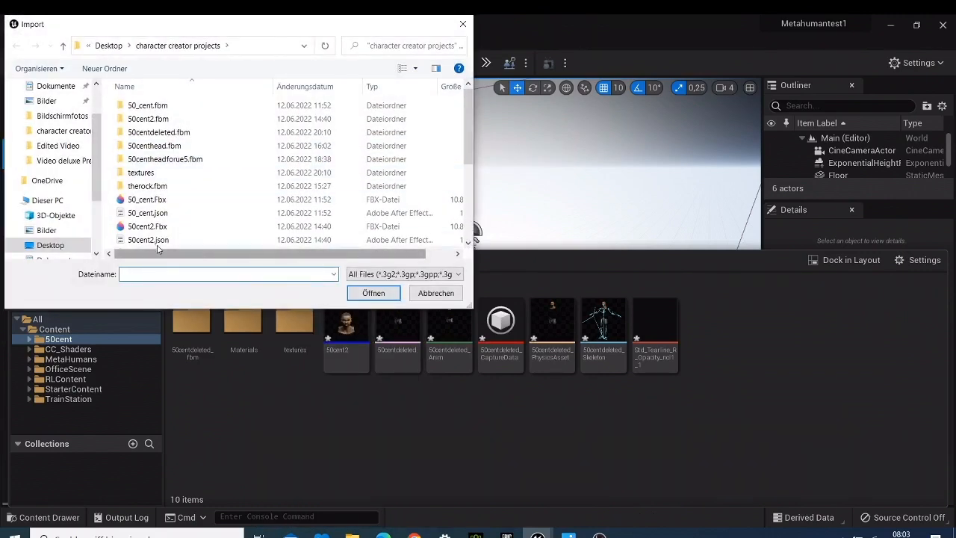
pyautogui.click(461, 26)
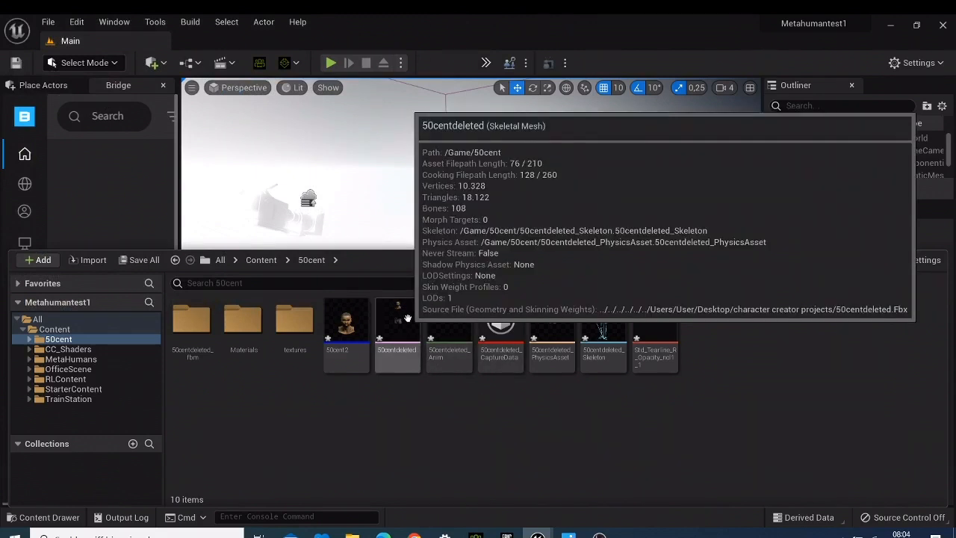
# Look at the MetaHuman asset types available, view the existing 50cent2 MetaHuman Identity and close it.
pyautogui.rightClick(722, 351)
pyautogui.moveTo(758, 455)
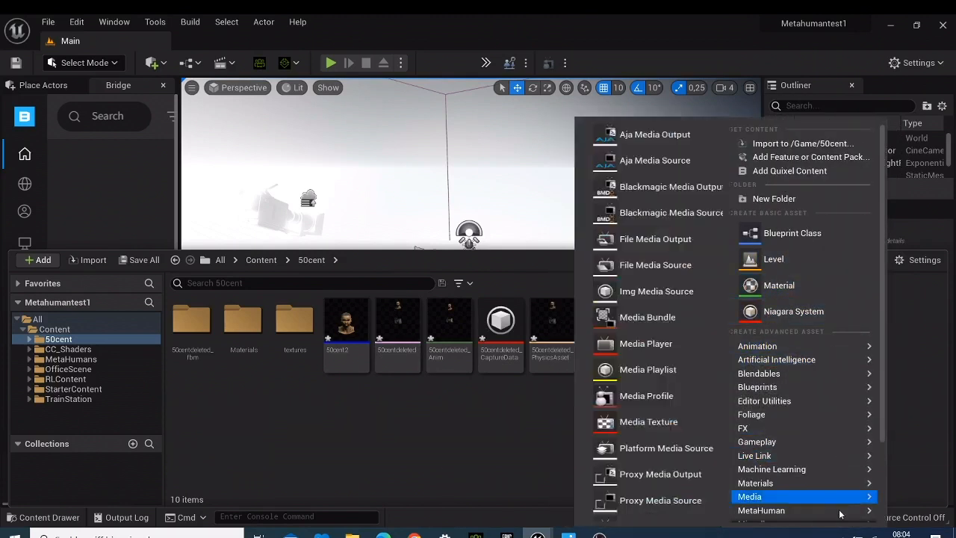
pyautogui.moveTo(794, 513)
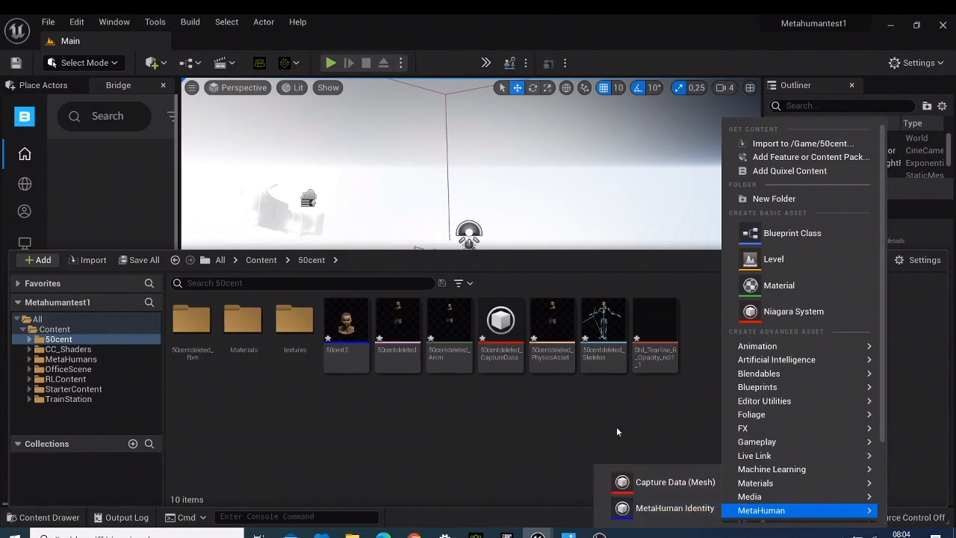
pyautogui.doubleClick(337, 327)
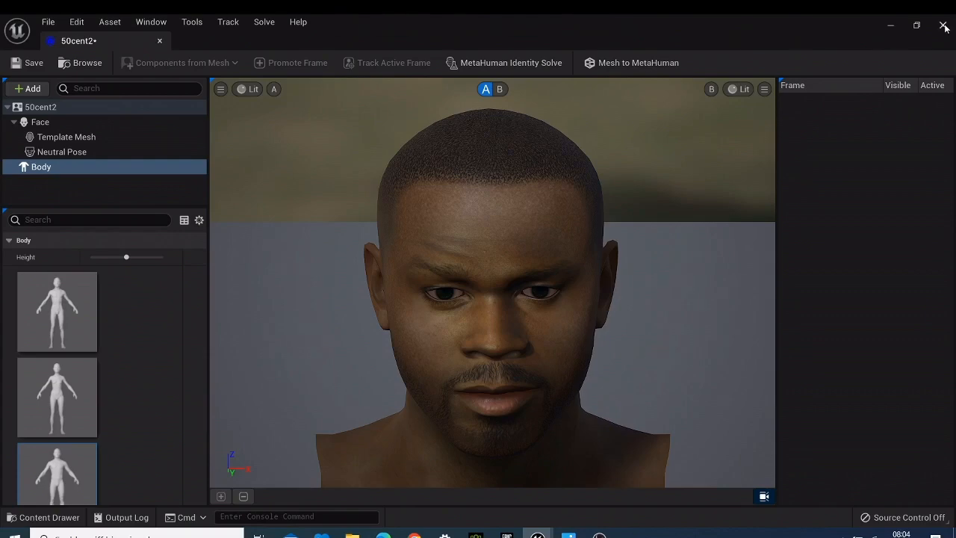
pyautogui.click(159, 42)
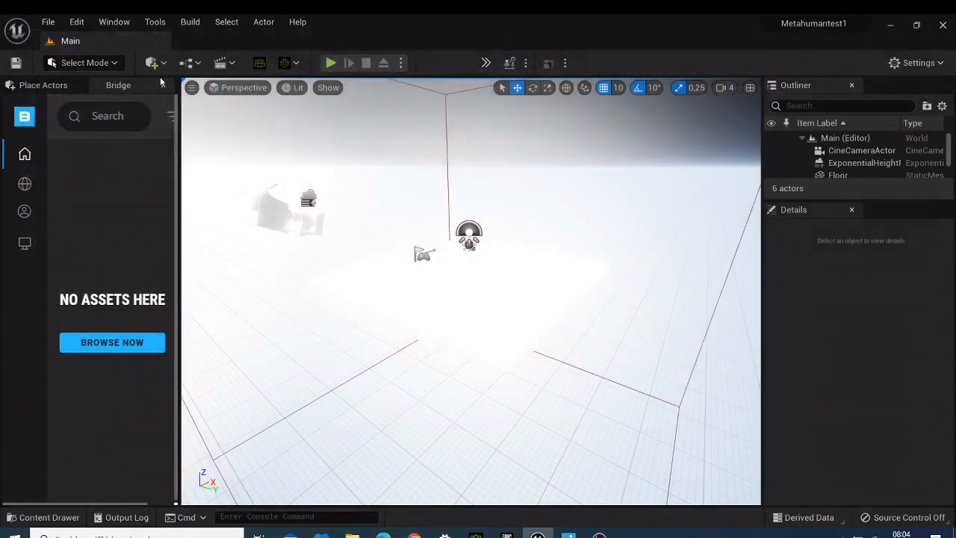
# Force delete all assets in the 50cent folder and delete its three subfolders with their contents.
pyautogui.click(45, 517)
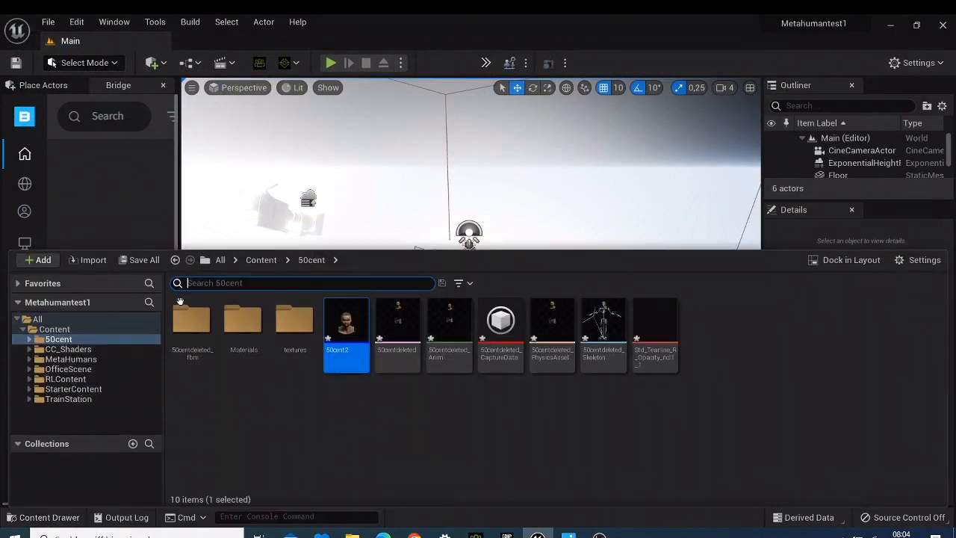
pyautogui.click(205, 331)
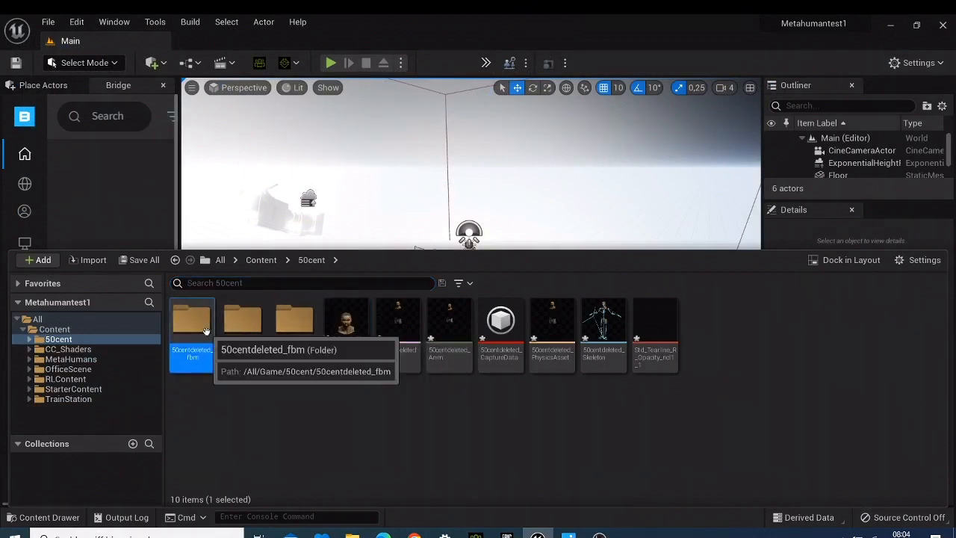
pyautogui.hotkey('ctrl', 'a')
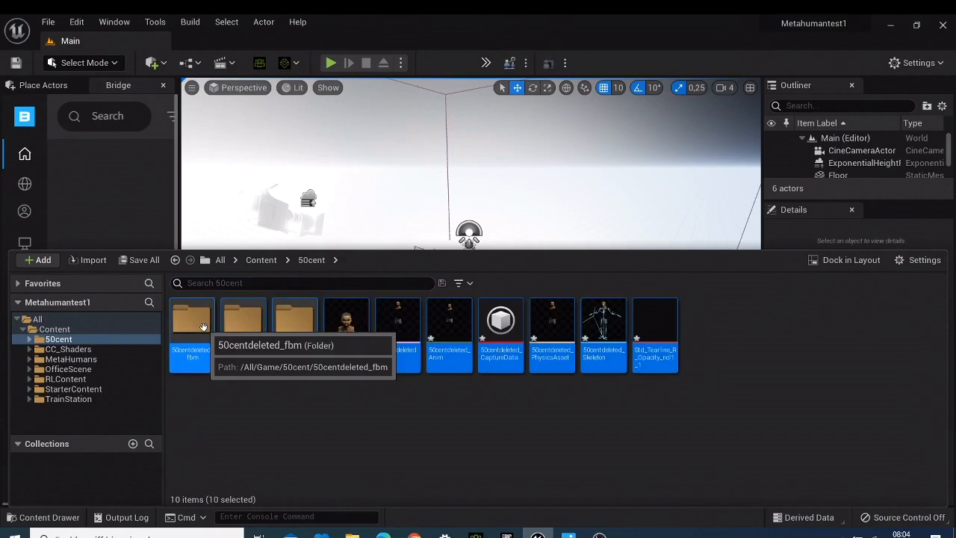
pyautogui.rightClick(204, 327)
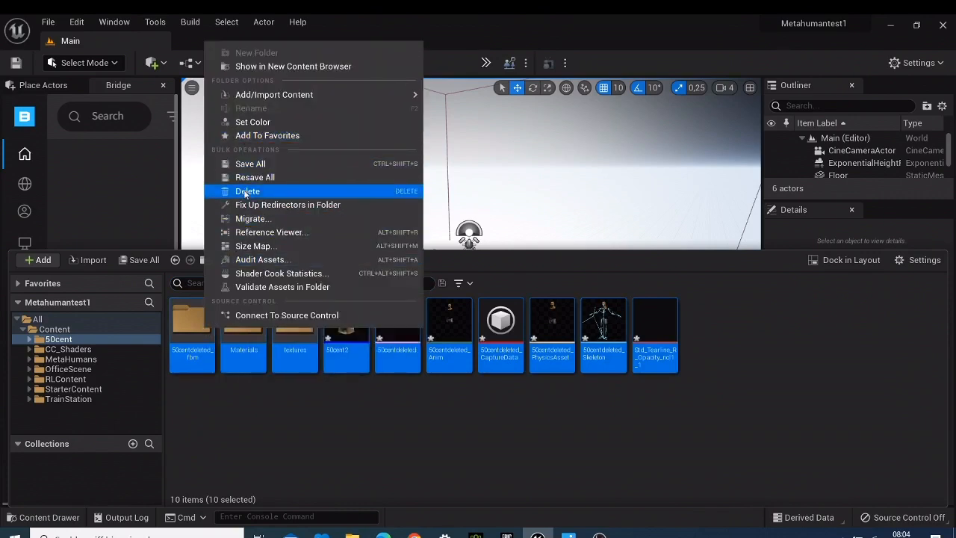
pyautogui.click(245, 192)
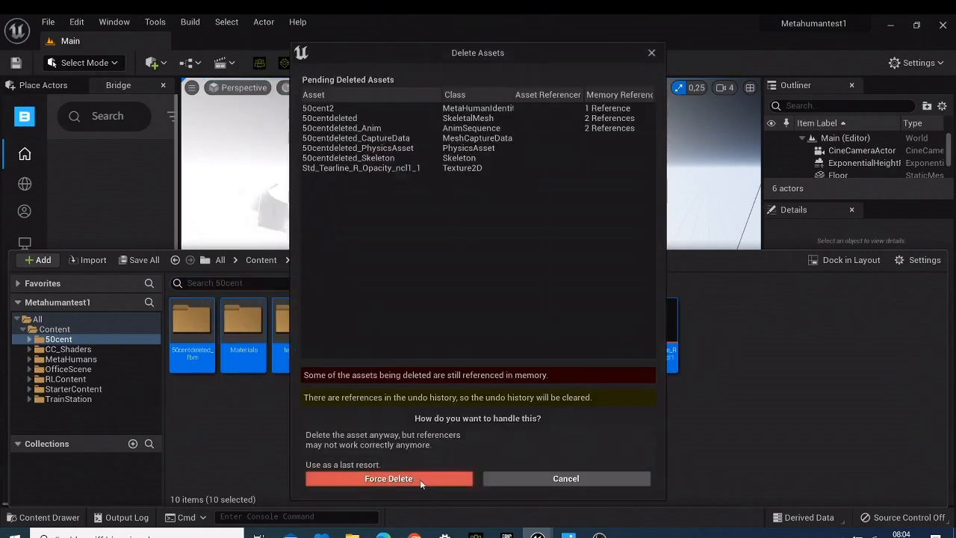
pyautogui.click(419, 480)
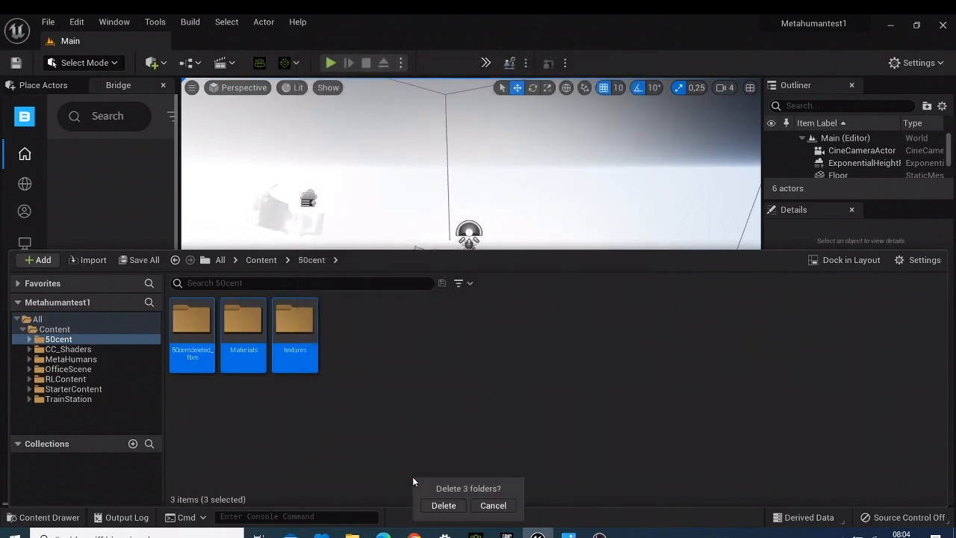
pyautogui.click(439, 506)
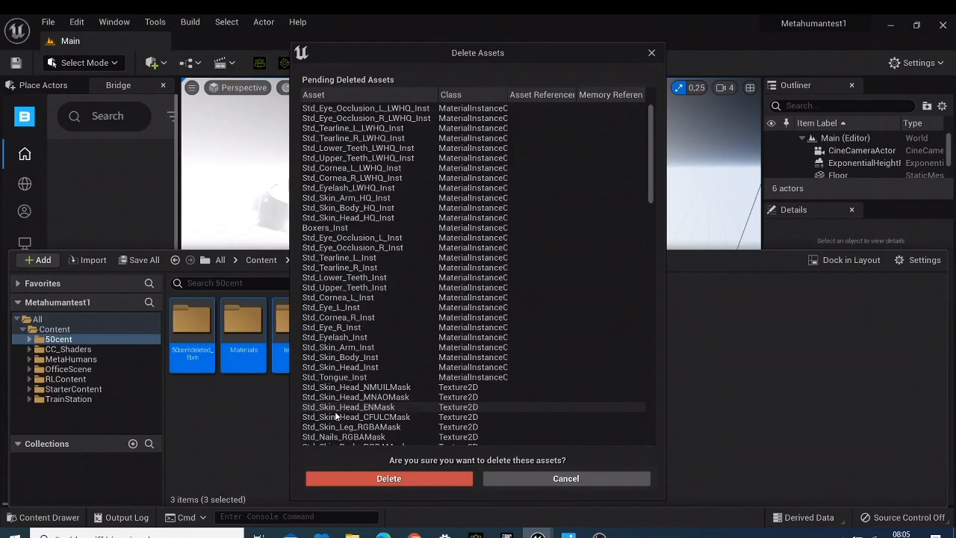
pyautogui.click(402, 477)
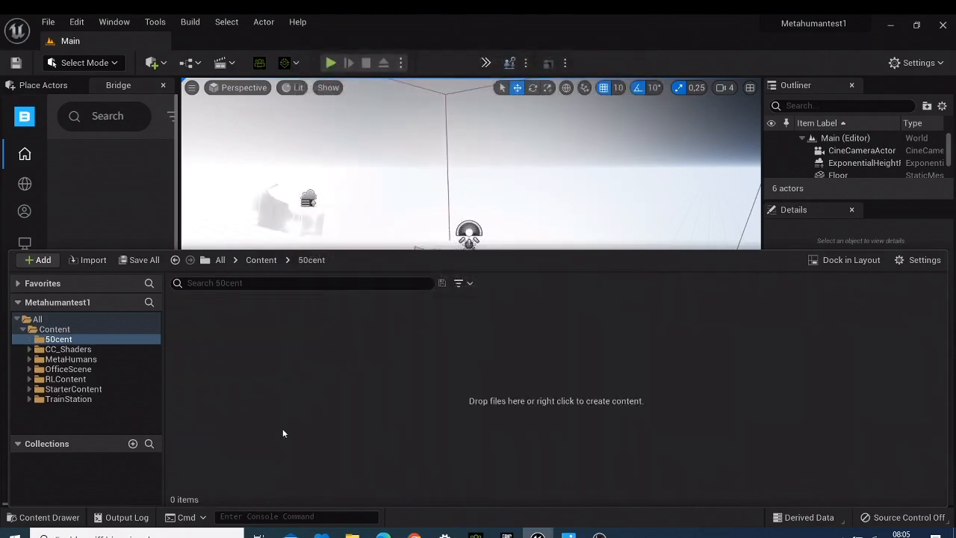
# Choose 50centdeleted.Fbx for import into the 50cent folder and accept Character Creator & iClone Auto Setup with the HQ Shader.
pyautogui.rightClick(404, 357)
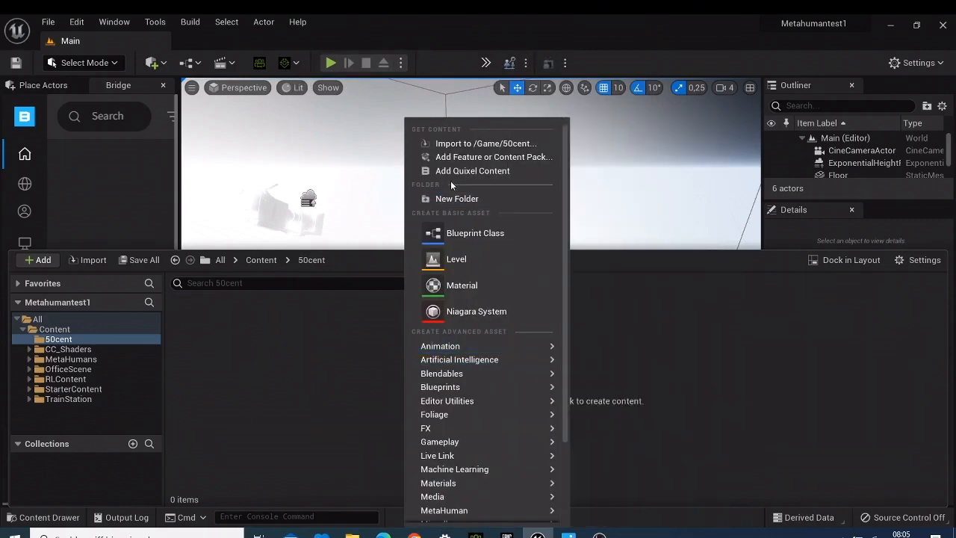
pyautogui.click(452, 145)
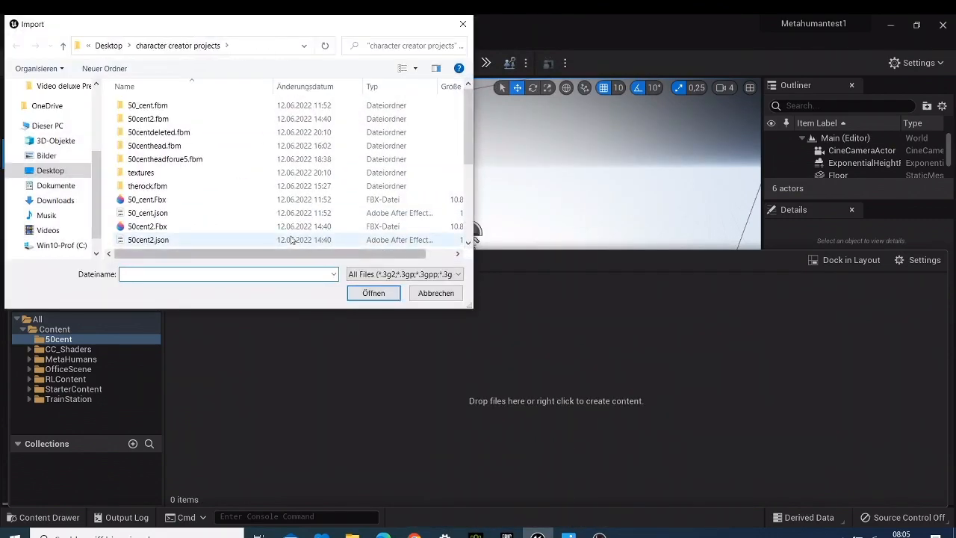
pyautogui.scroll(-2, 228, 198)
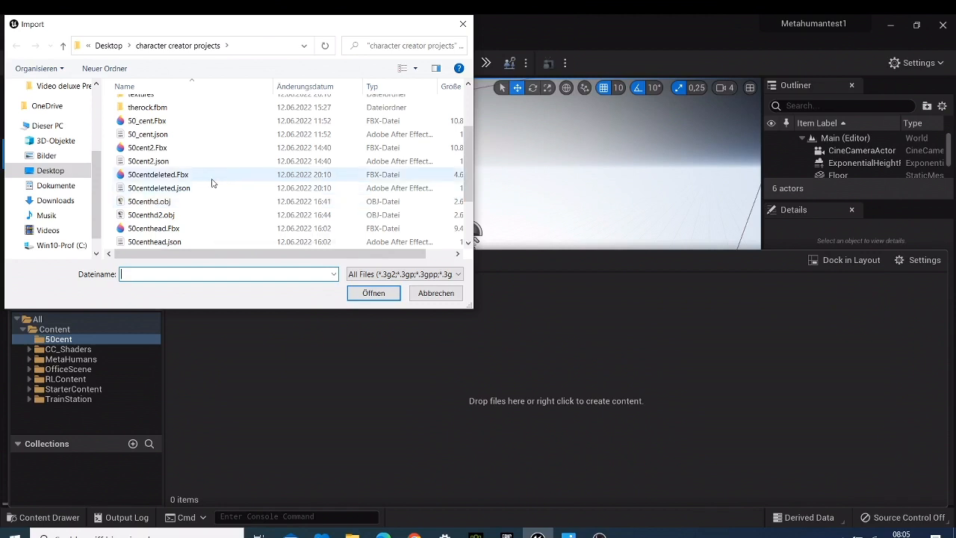
pyautogui.click(159, 181)
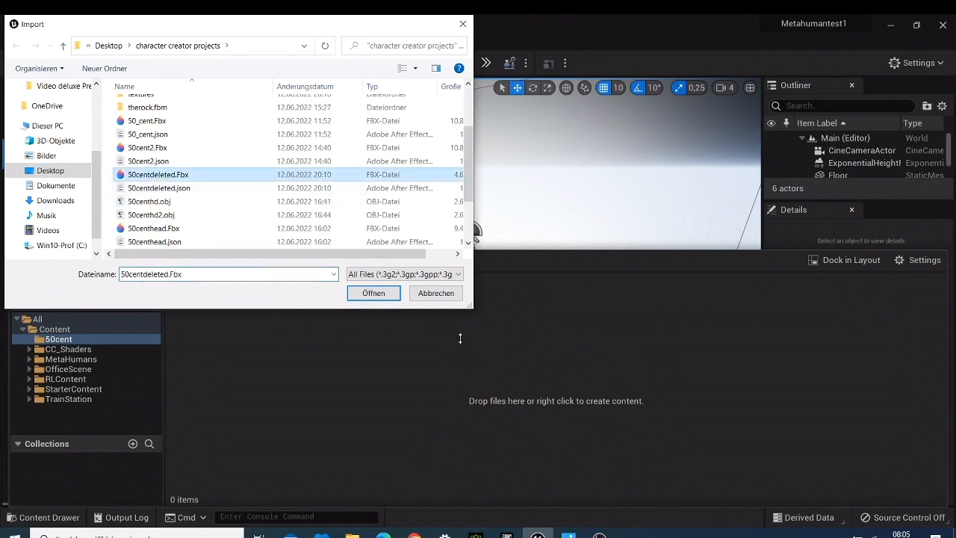
pyautogui.click(373, 293)
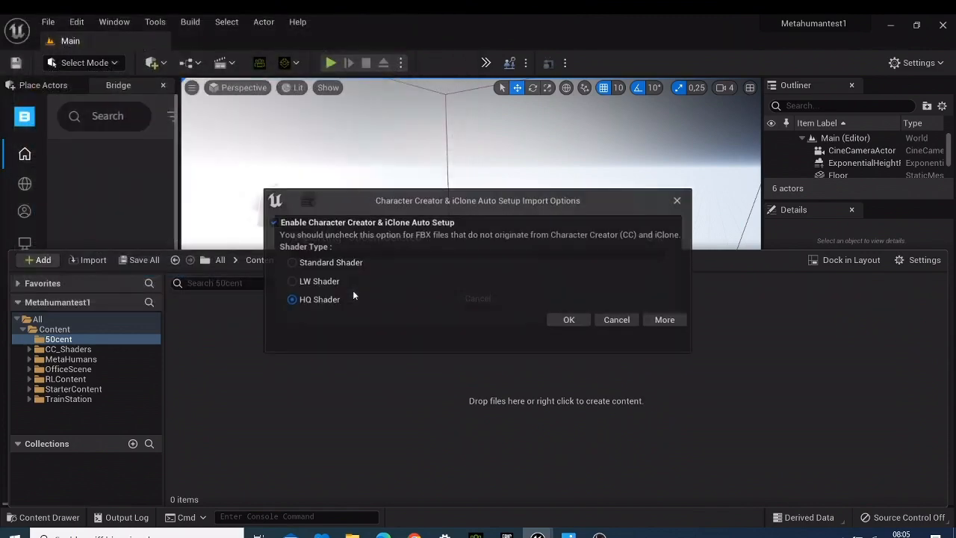
pyautogui.click(569, 321)
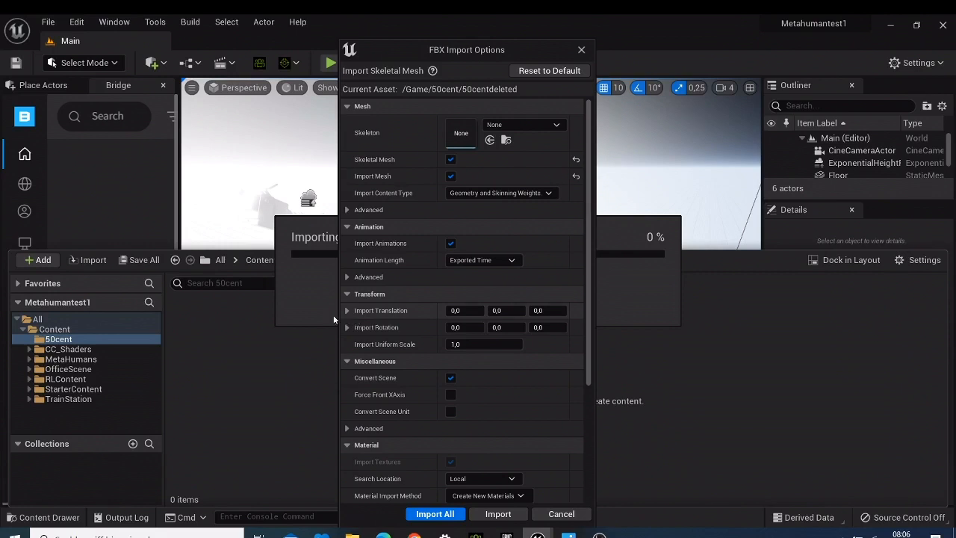
# Examine the FBX import options for the skeletal mesh, including the advanced Miscellaneous settings, material options and file information.
pyautogui.scroll(-4, 397, 344)
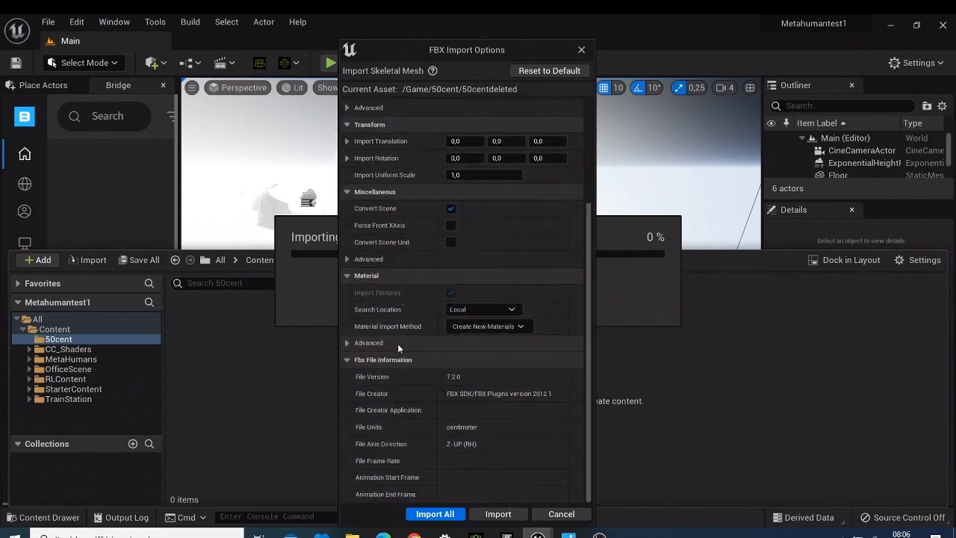
pyautogui.scroll(4, 397, 343)
pyautogui.scroll(2, 397, 344)
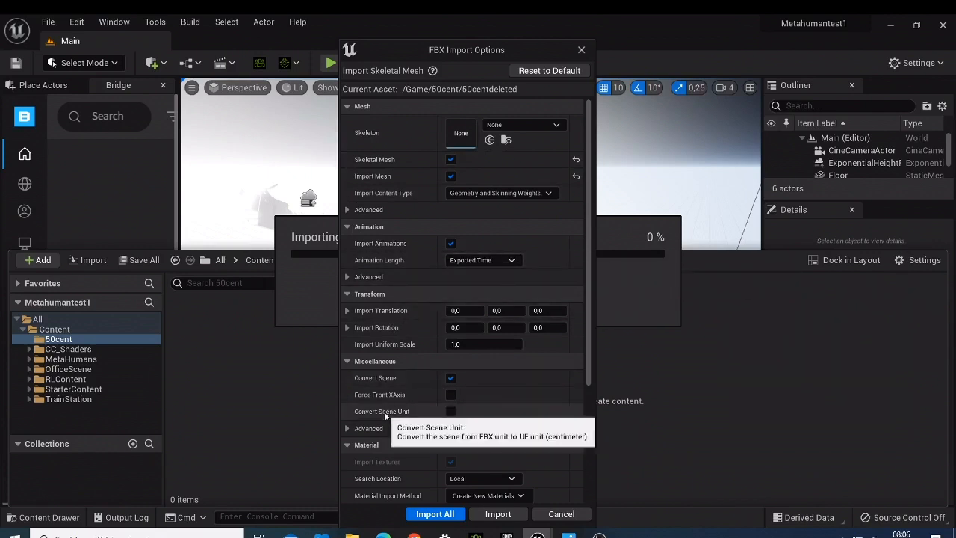
pyautogui.scroll(-1, 383, 412)
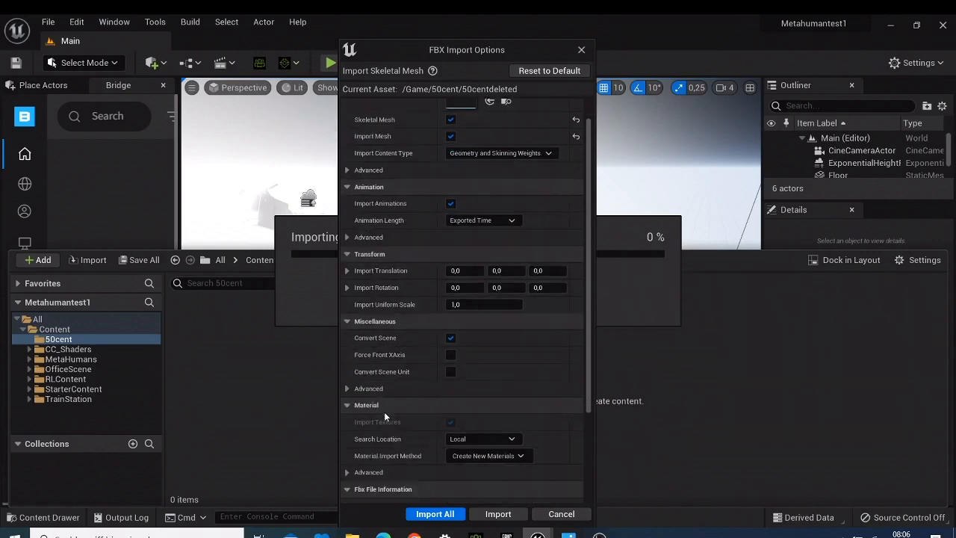
pyautogui.click(348, 384)
pyautogui.scroll(-2, 394, 405)
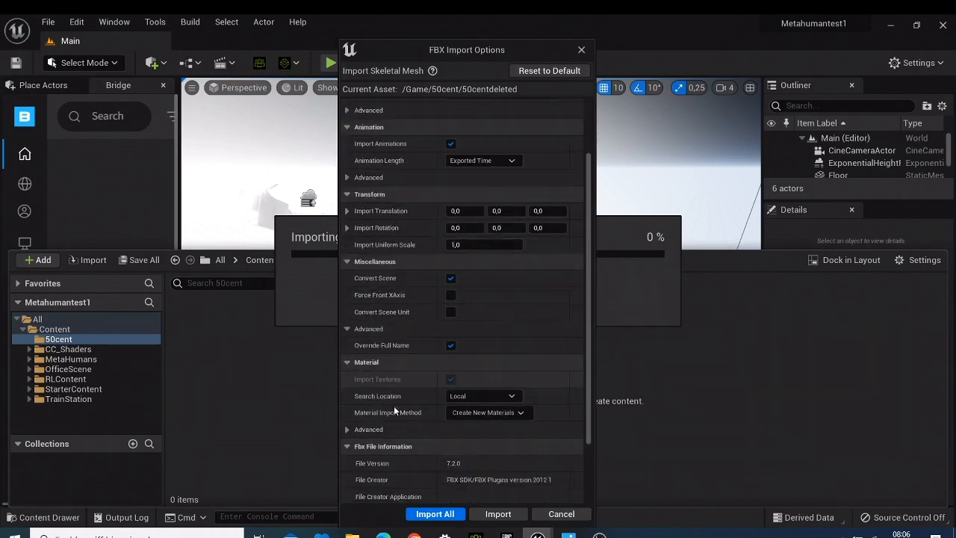
pyautogui.scroll(-4, 393, 405)
pyautogui.scroll(5, 390, 381)
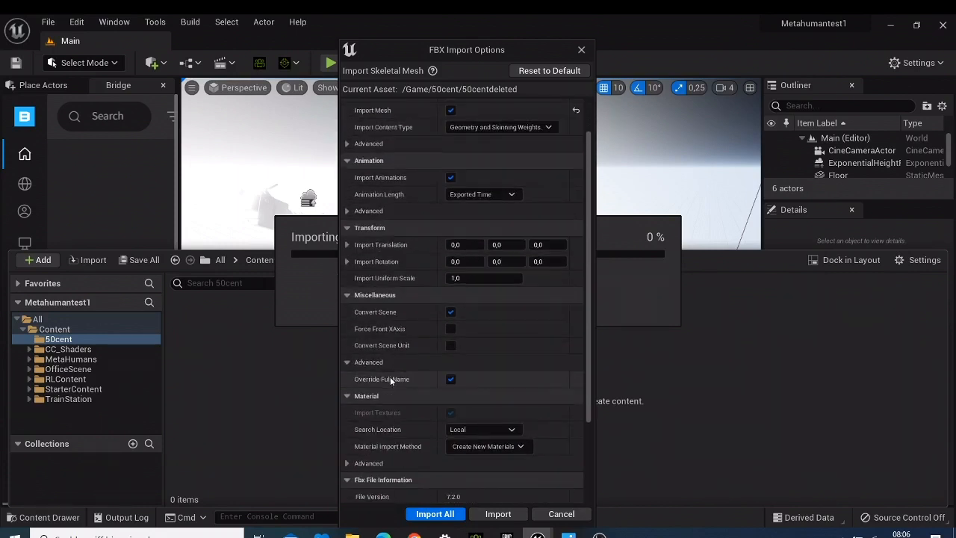
# Examine the advanced Animation import settings, including the material curve suffixes, and the remaining FBX import options.
pyautogui.scroll(3, 389, 379)
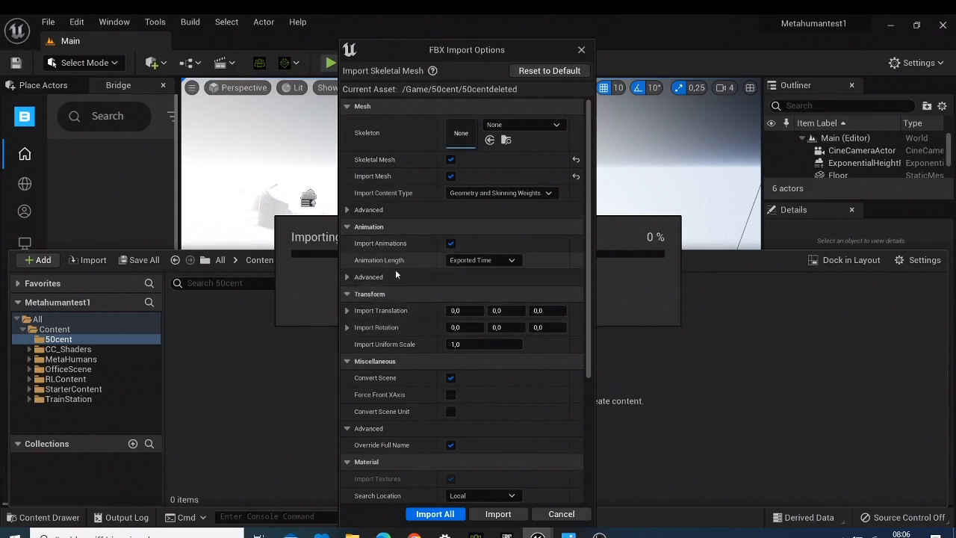
pyautogui.click(345, 278)
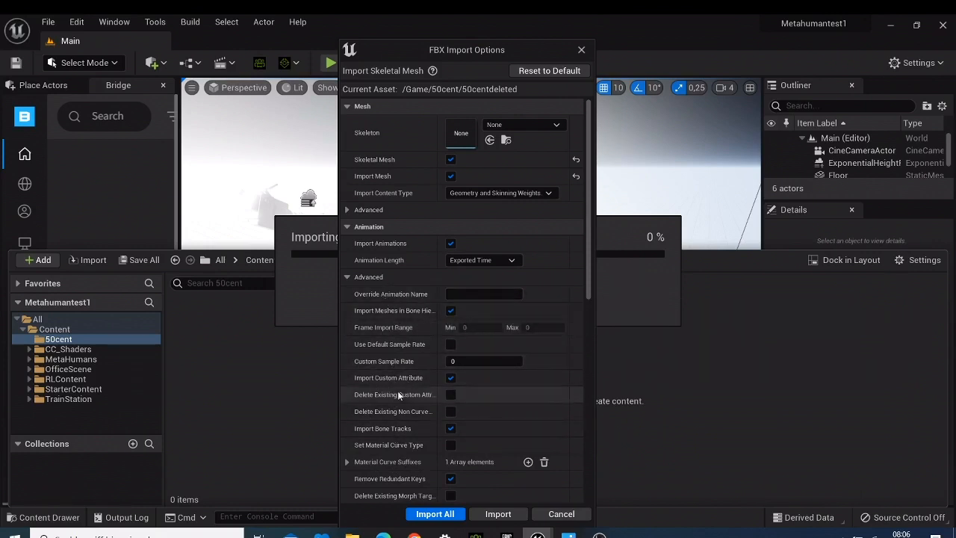
pyautogui.scroll(-3, 413, 416)
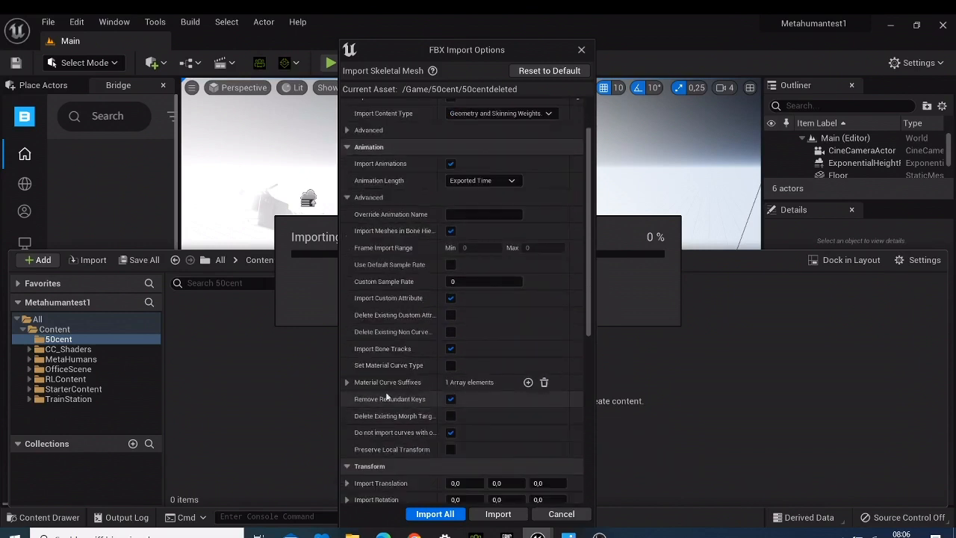
pyautogui.click(348, 381)
pyautogui.click(348, 382)
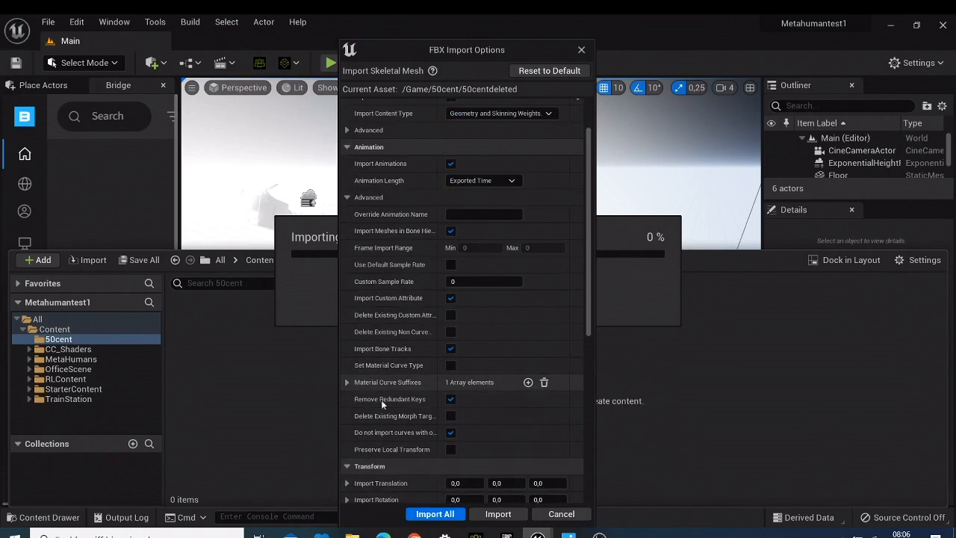
pyautogui.scroll(-2, 383, 418)
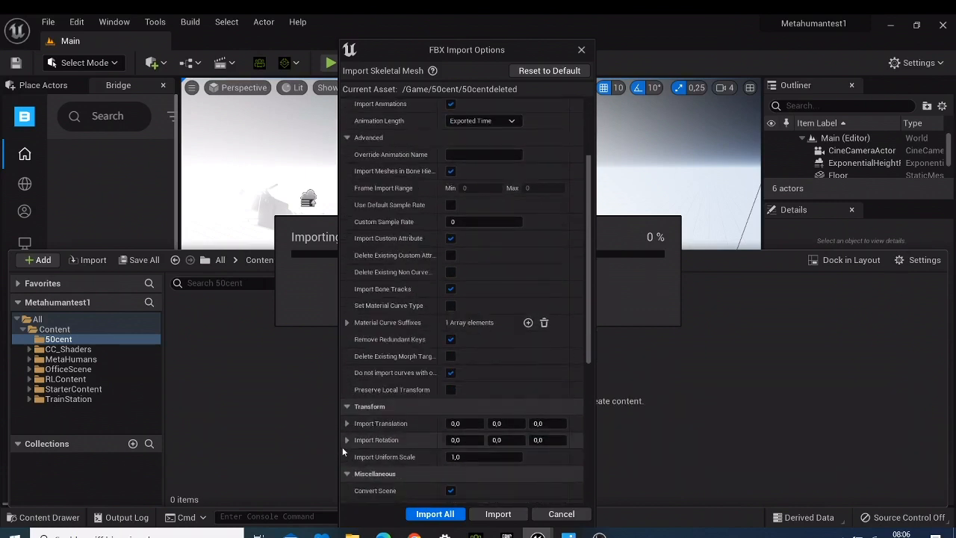
pyautogui.scroll(-5, 346, 442)
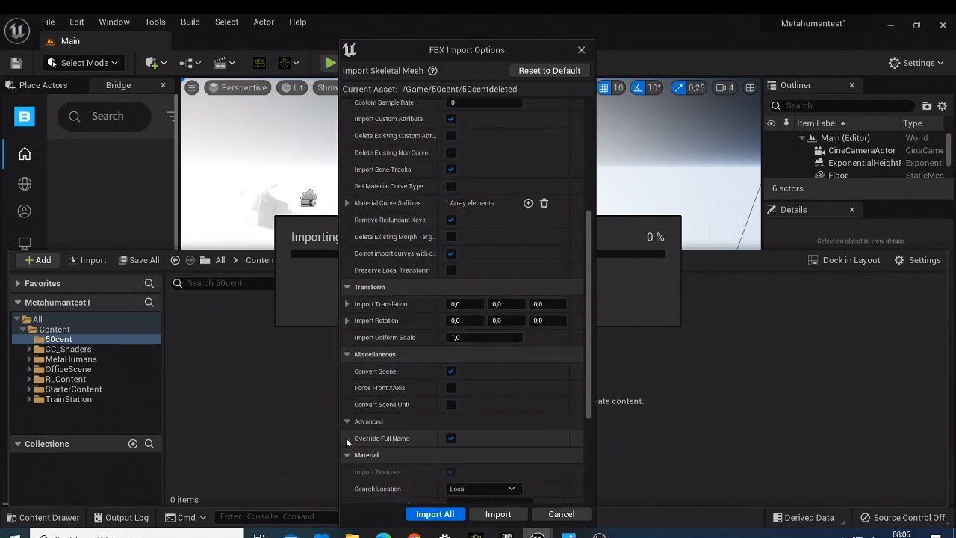
pyautogui.scroll(-6, 351, 445)
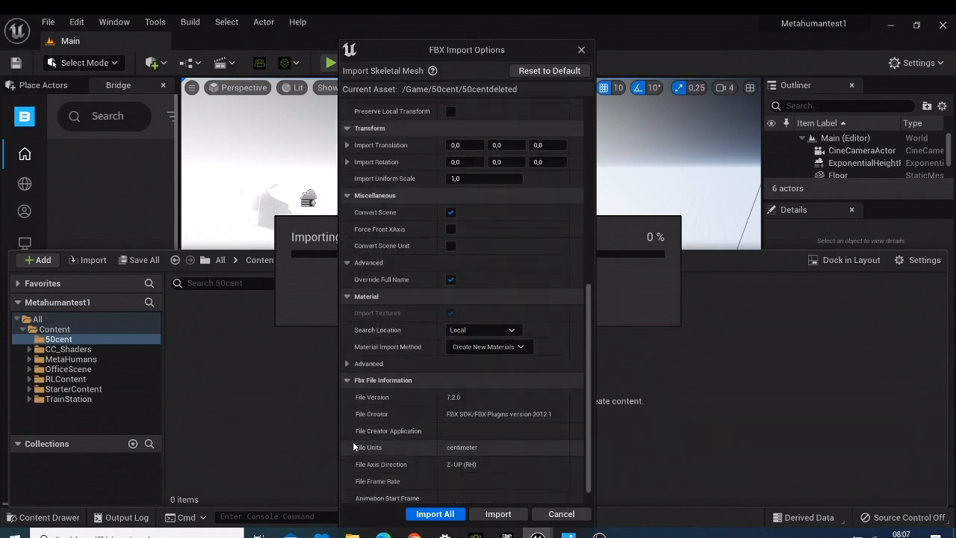
# Import all of the 50centdeleted content, close the message log and show the 50cent folder's contents.
pyautogui.click(426, 514)
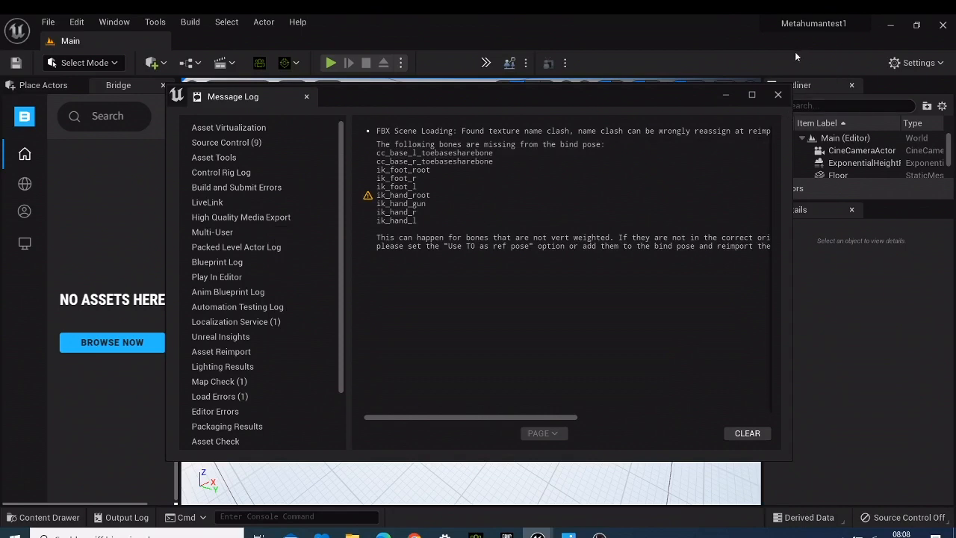
pyautogui.click(778, 96)
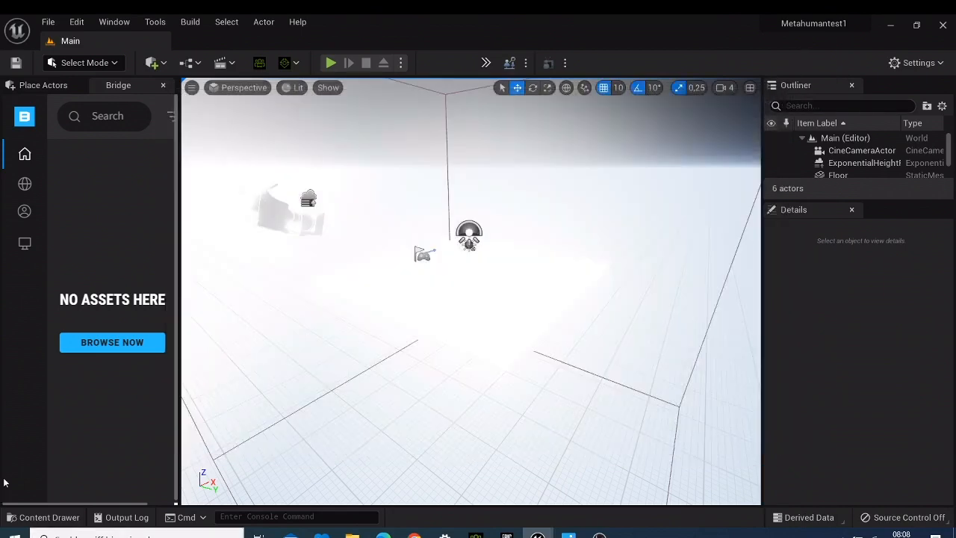
pyautogui.click(65, 517)
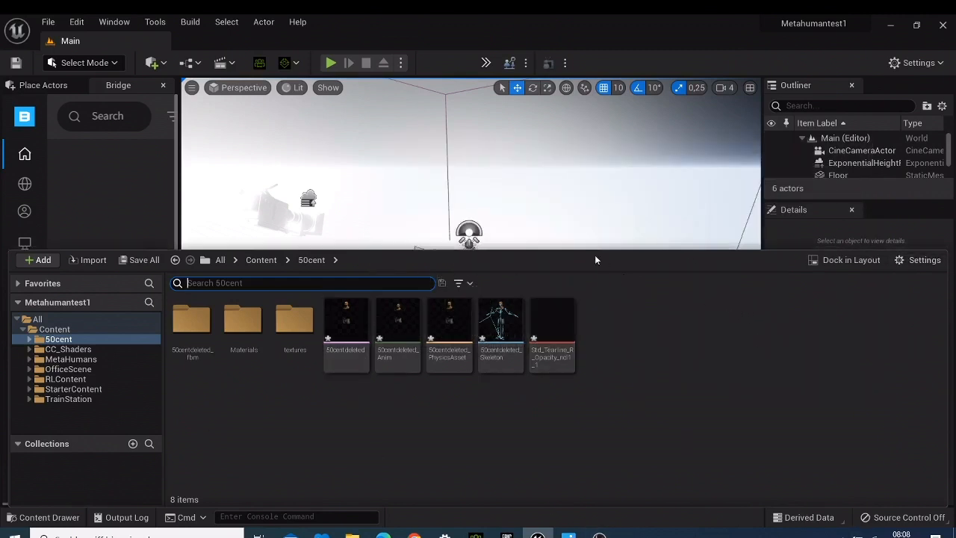
# Create a MetaHuman Identity asset in the 50cent folder and name it 50centtutorial.
pyautogui.rightClick(595, 374)
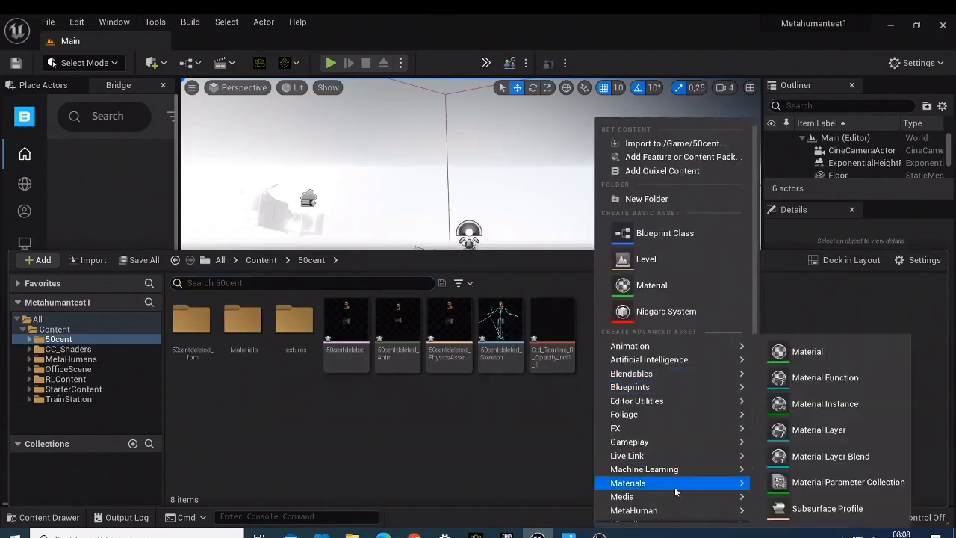
pyautogui.moveTo(677, 523)
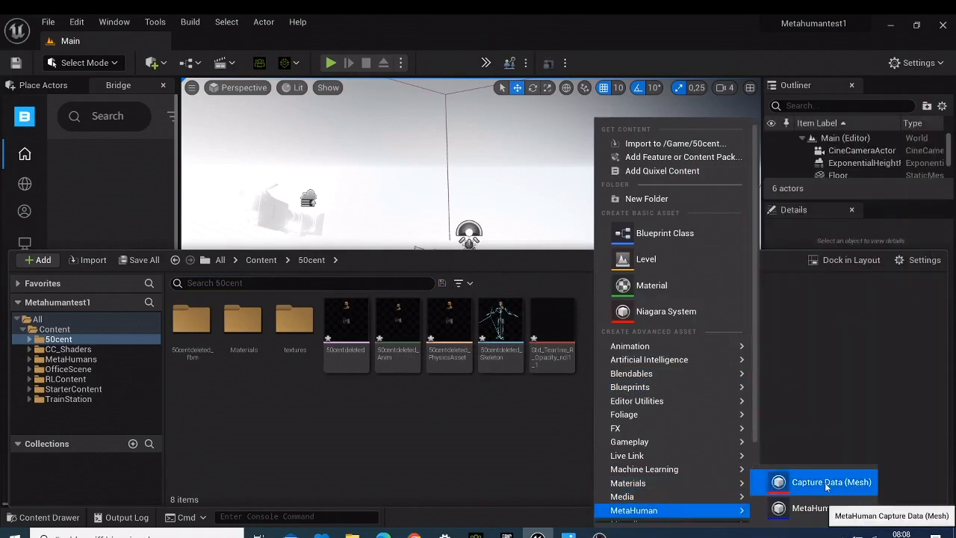
pyautogui.click(820, 507)
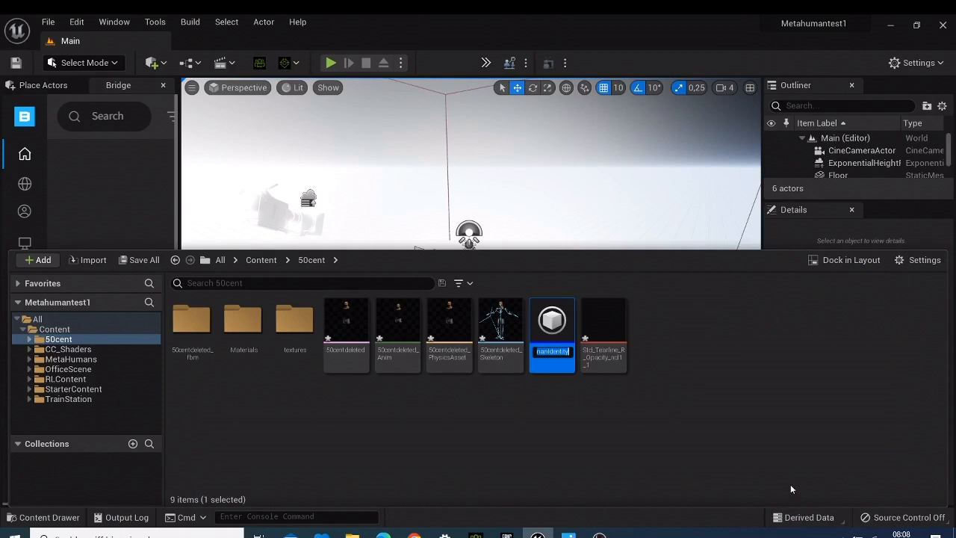
pyautogui.write('5')
pyautogui.write('0cen')
pyautogui.write('tu')
pyautogui.write('toria')
pyautogui.write('l')
pyautogui.press('Return')
# Open the 50centtutorial identity and create its components from the 50centdeleted skeletal mesh.
pyautogui.doubleClick(537, 333)
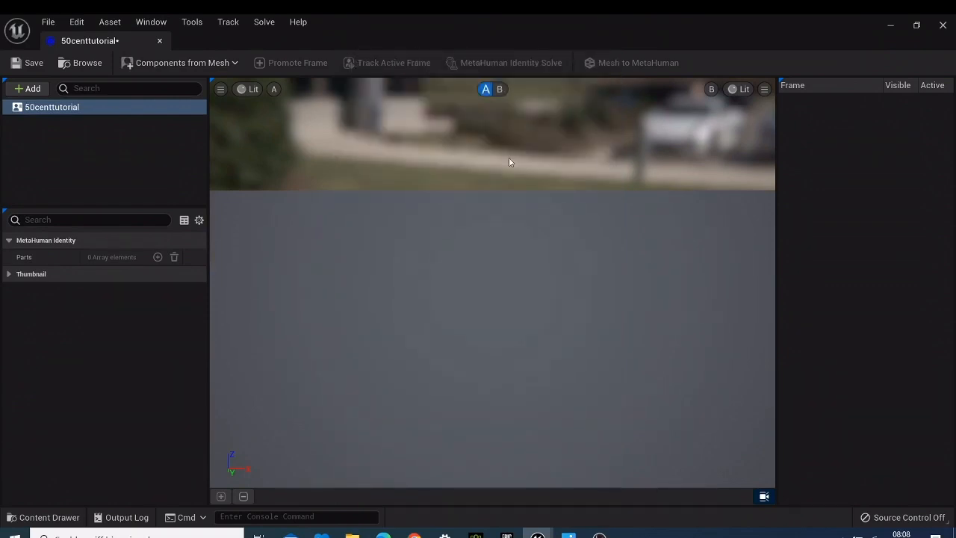
pyautogui.click(188, 65)
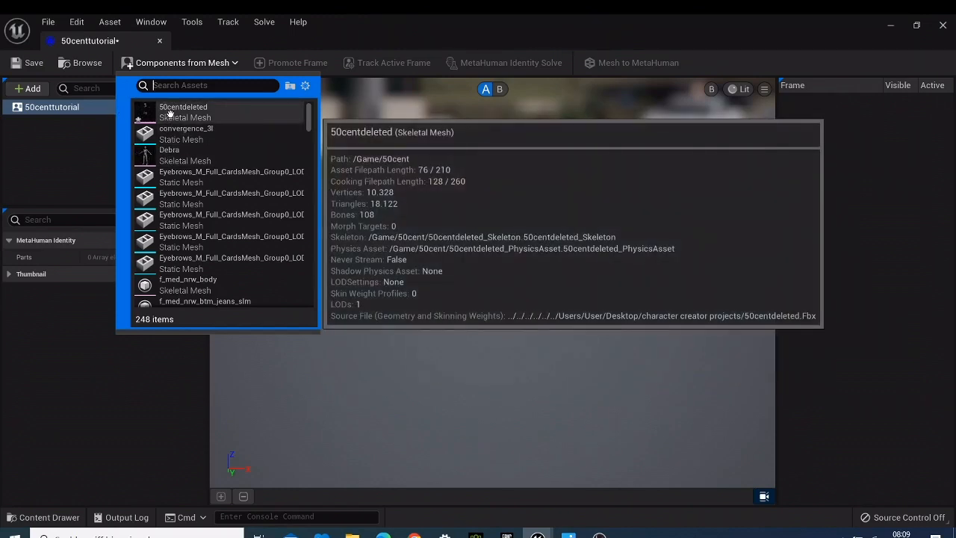
pyautogui.click(171, 112)
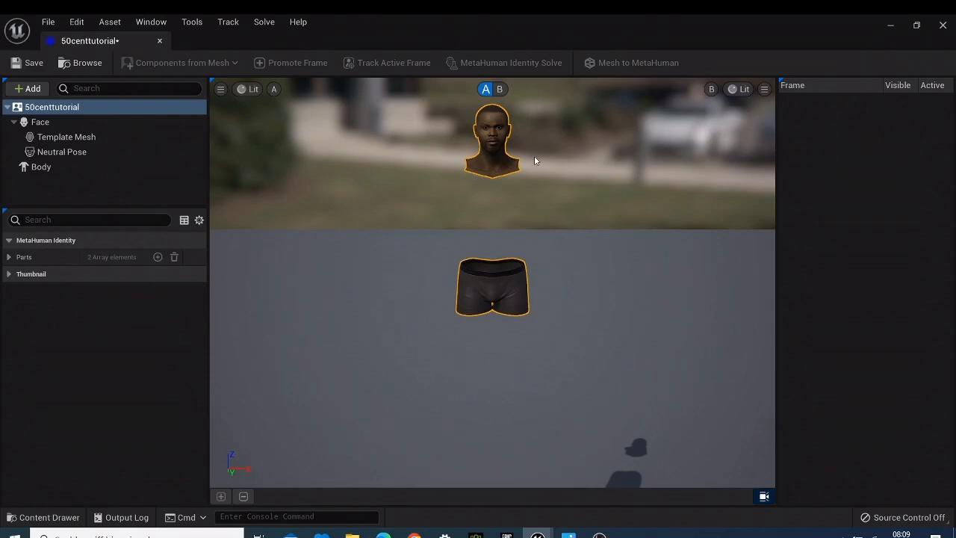
# Set the camera's field of view to 20 for view A of the identity.
pyautogui.click(220, 89)
pyautogui.click(249, 89)
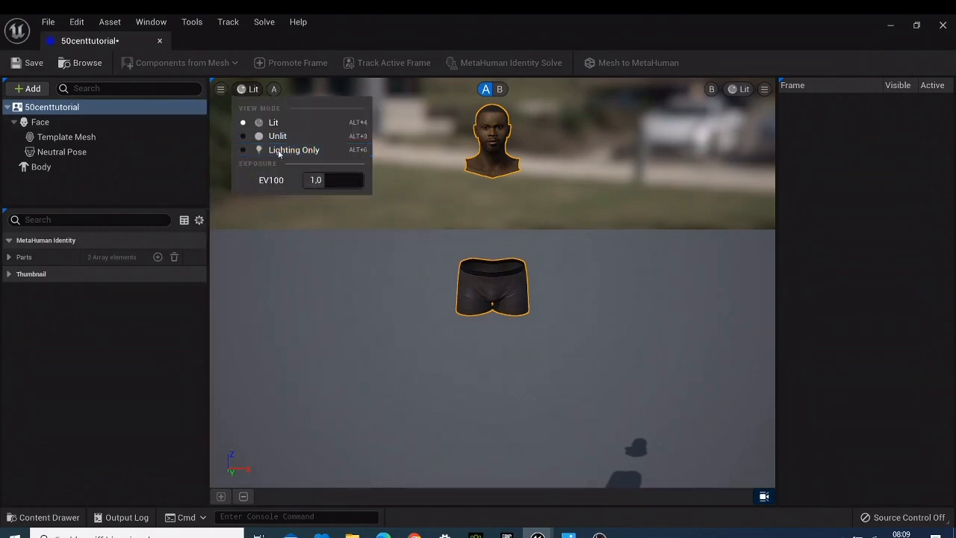
pyautogui.moveTo(224, 87)
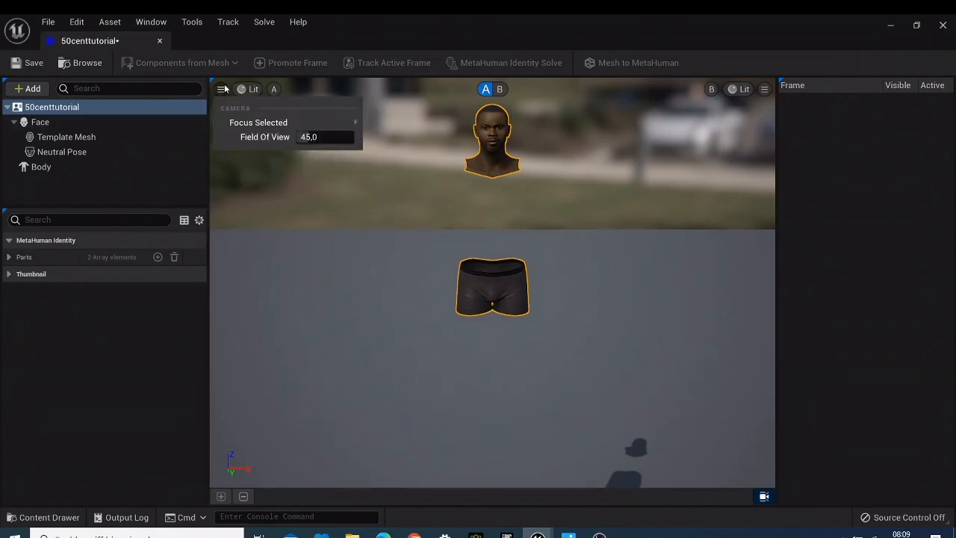
pyautogui.click(306, 135)
pyautogui.write('20')
pyautogui.press('Return')
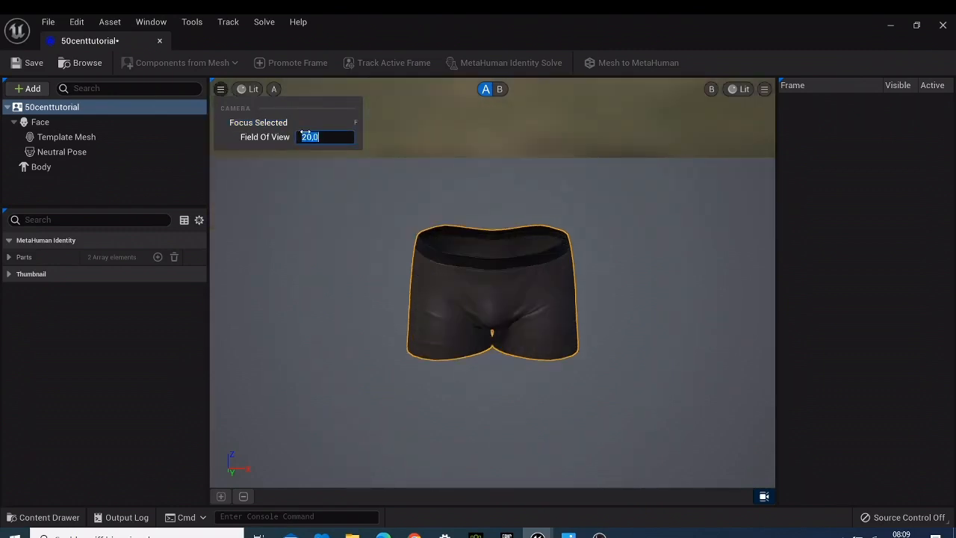
pyautogui.click(546, 288)
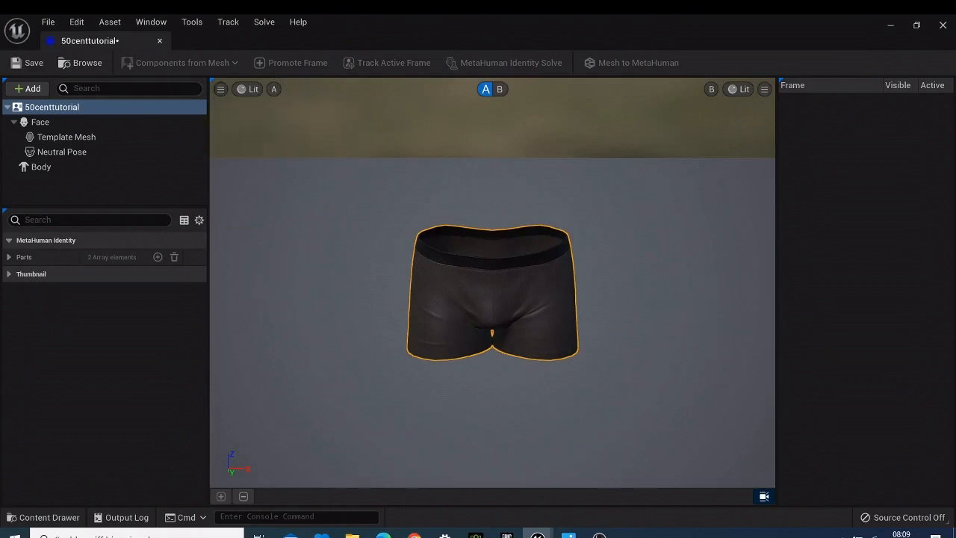
# Bring the imported head into close view and pick it to select the face's Neutral Pose.
pyautogui.moveTo(546, 288); pyautogui.dragTo(546, 116, button='middle')
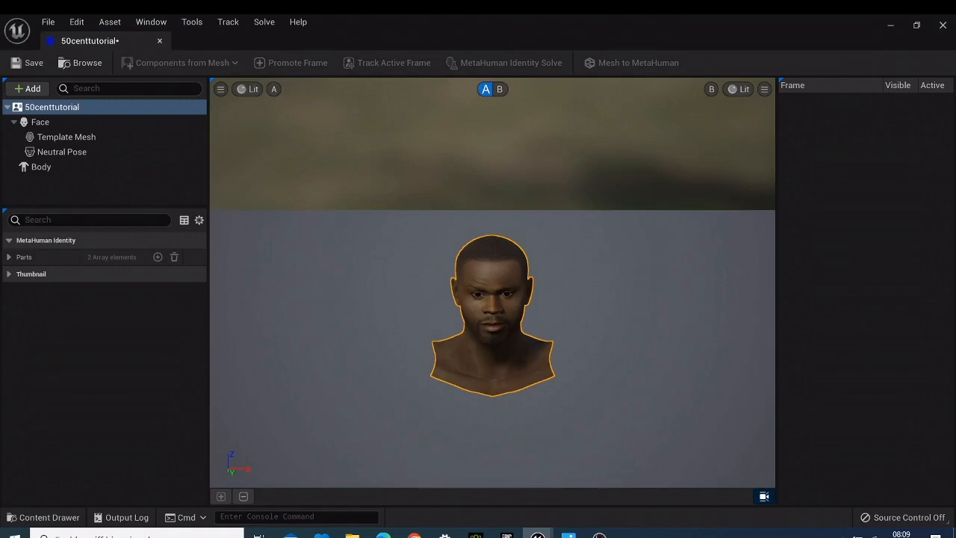
pyautogui.moveTo(374, 326); pyautogui.dragTo(375, 224, button='middle')
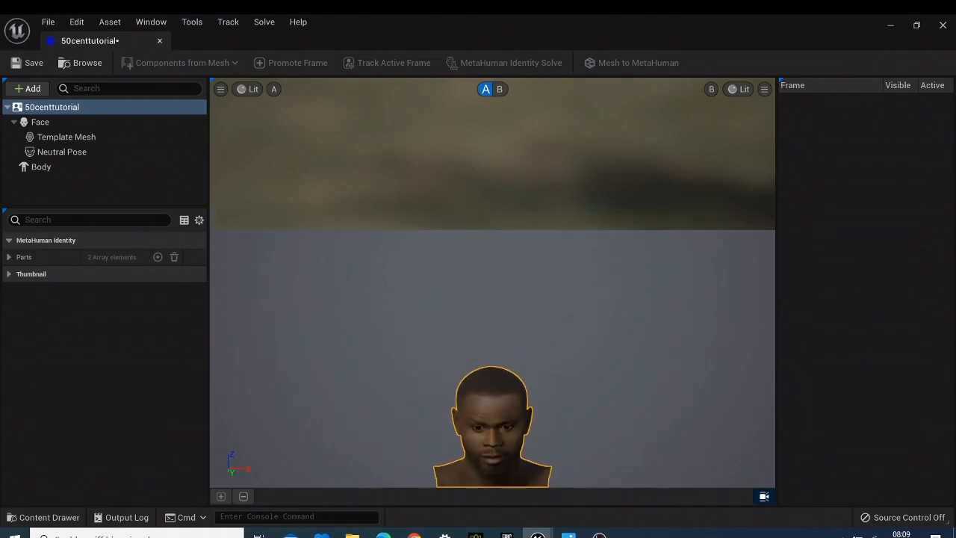
pyautogui.moveTo(418, 344); pyautogui.dragTo(418, 451, button='middle')
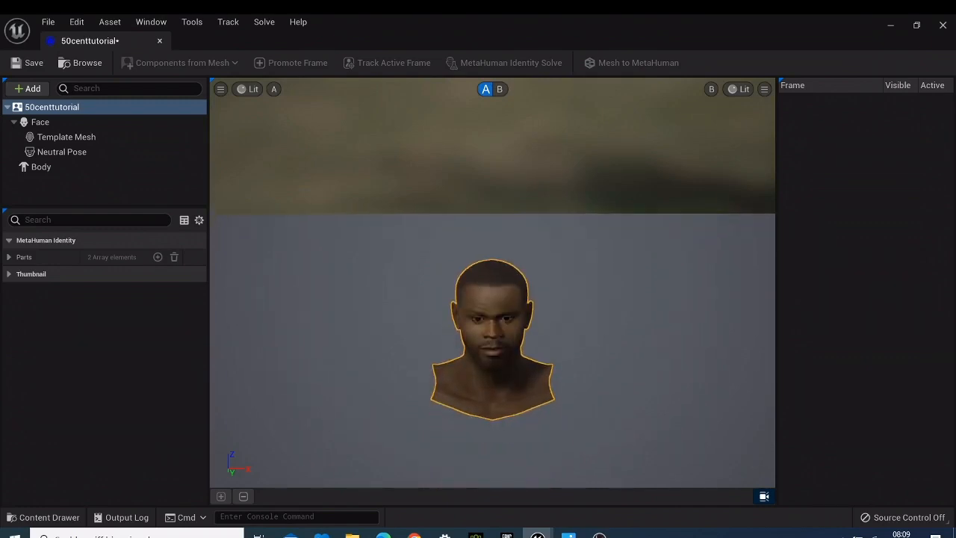
pyautogui.scroll(6, 523, 303)
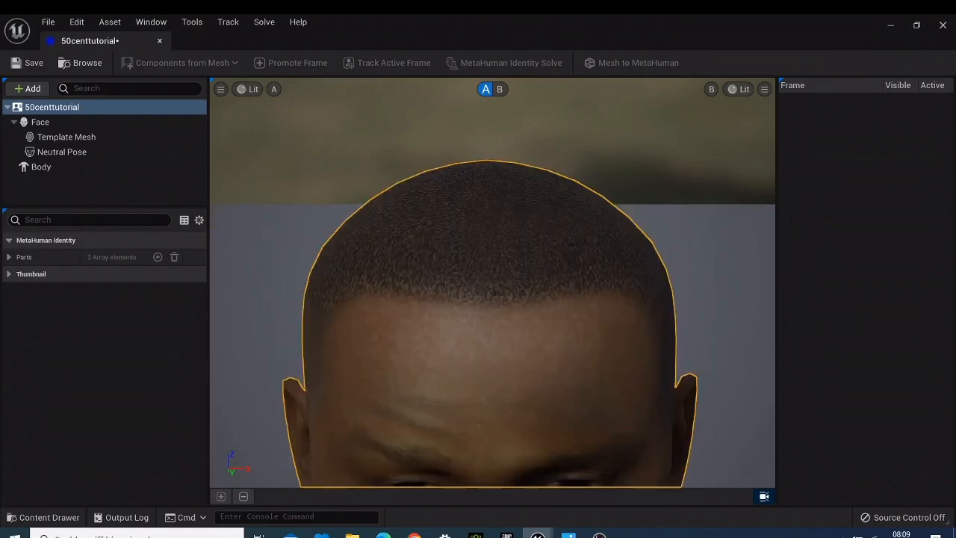
pyautogui.moveTo(478, 314); pyautogui.dragTo(478, 407, button='middle')
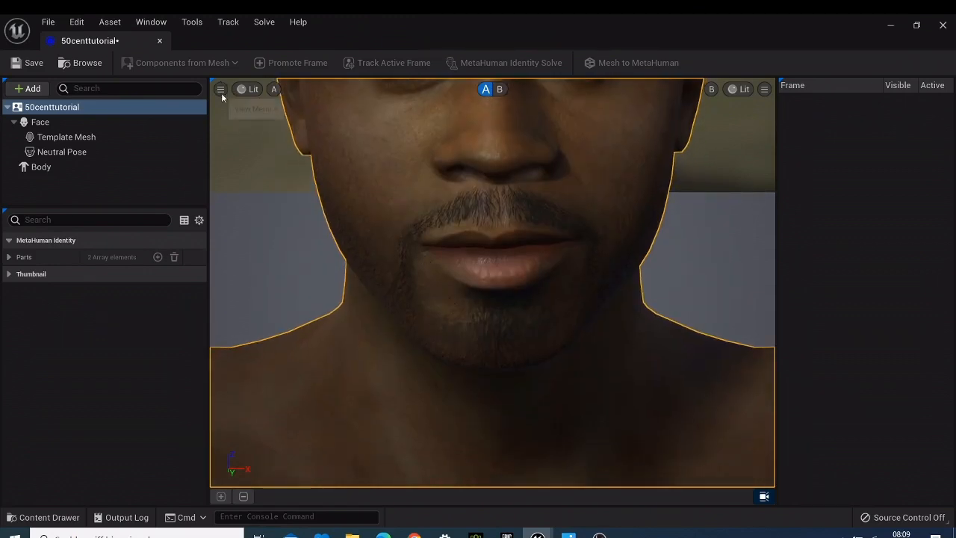
pyautogui.click(221, 89)
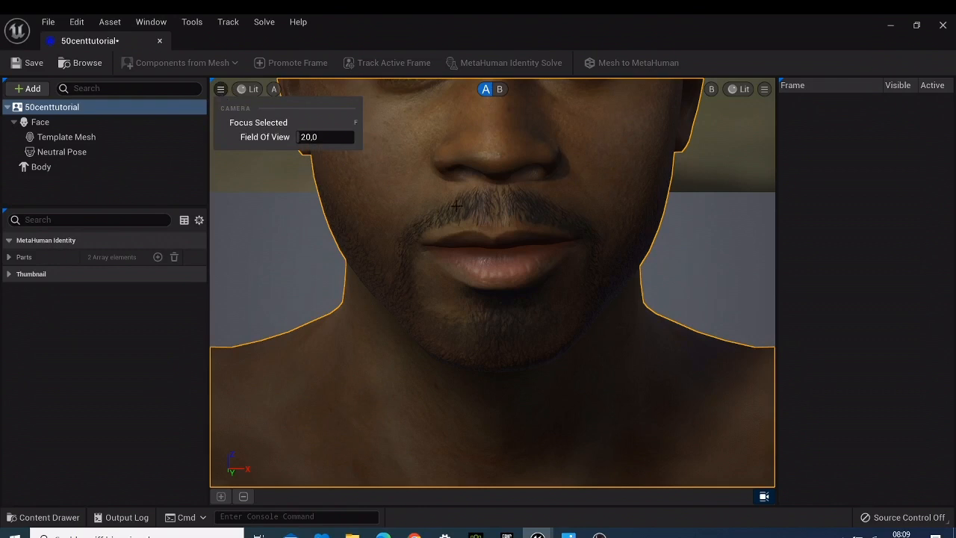
pyautogui.press('f')
pyautogui.scroll(3, 457, 206)
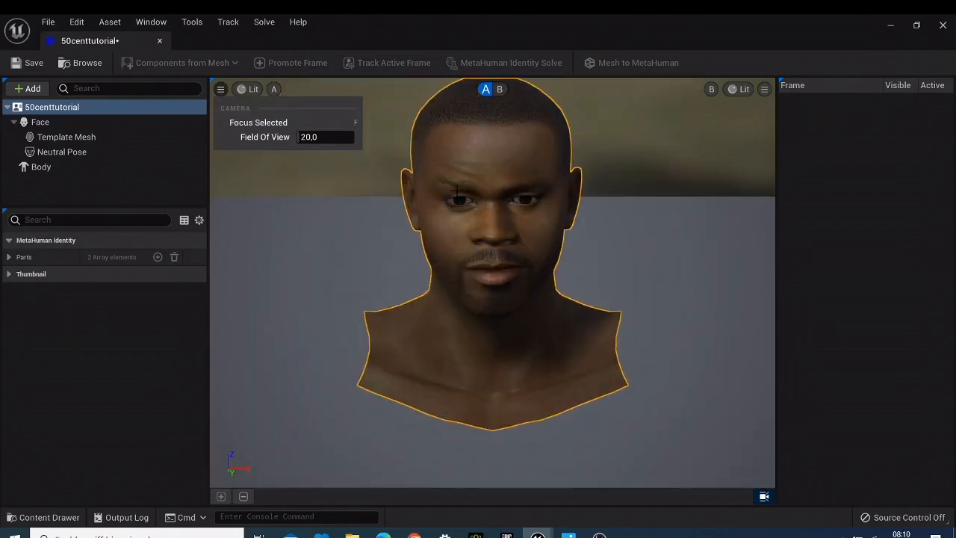
pyautogui.click(467, 187)
pyautogui.click(468, 182)
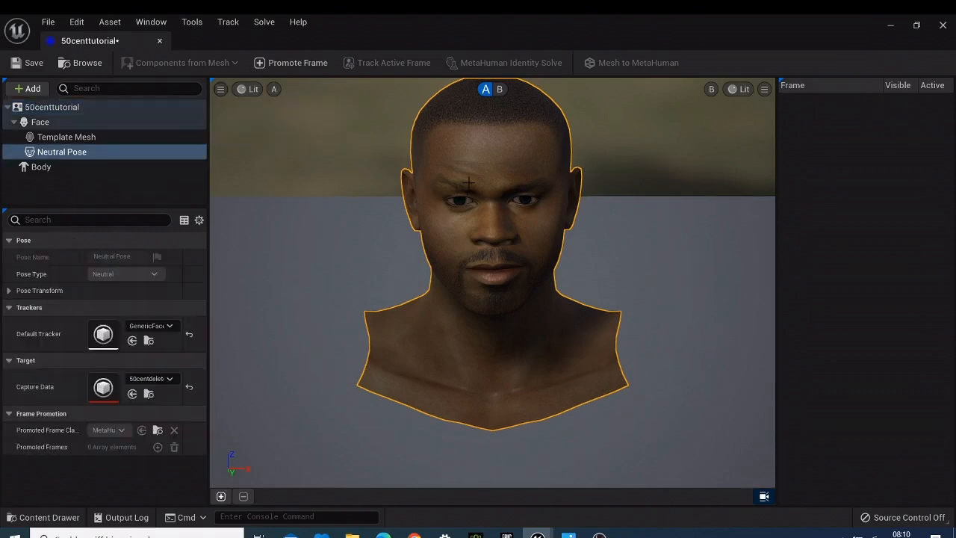
# Examine the Neutral Pose head in view A from different angles and distances.
pyautogui.moveTo(468, 182); pyautogui.dragTo(454, 19, button='middle')
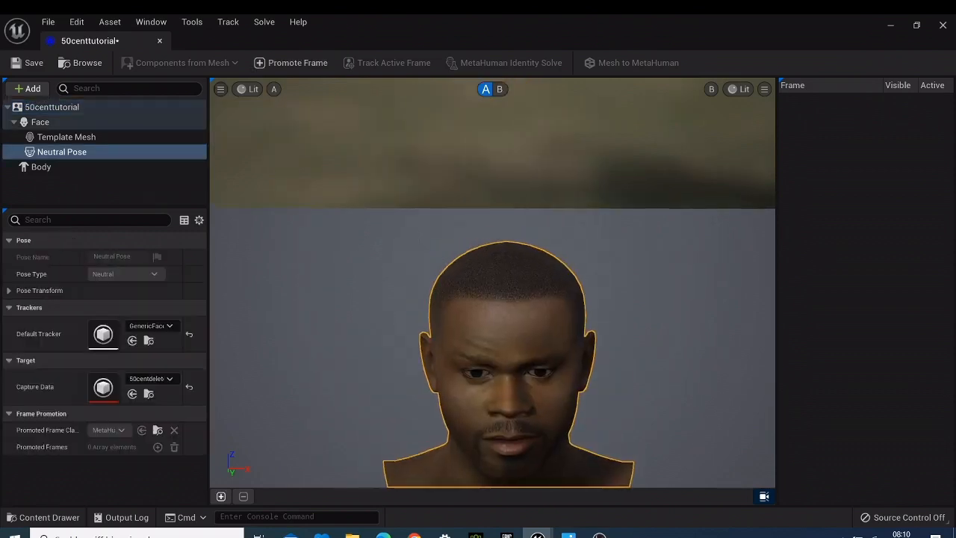
pyautogui.moveTo(469, 184); pyautogui.dragTo(335, 186, button='right')
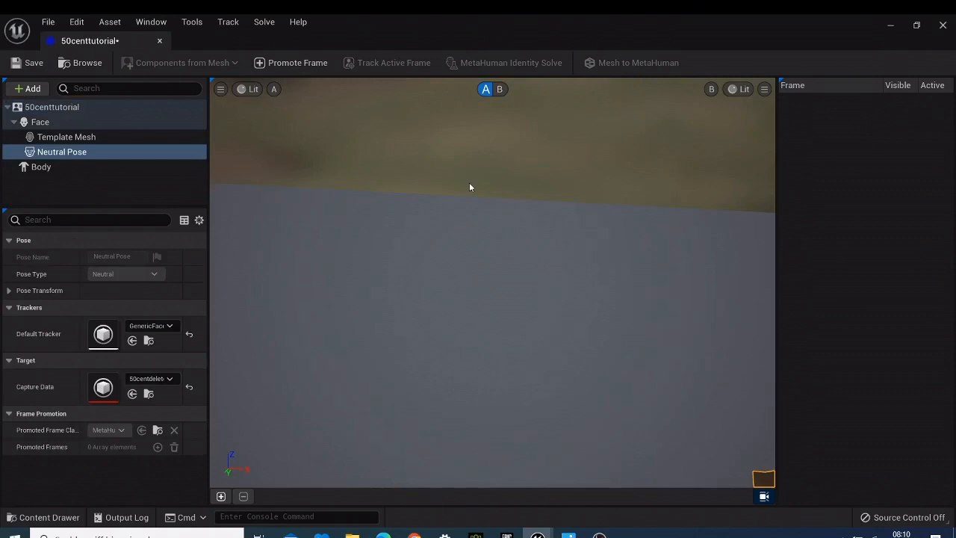
pyautogui.press('d')
pyautogui.press('d')
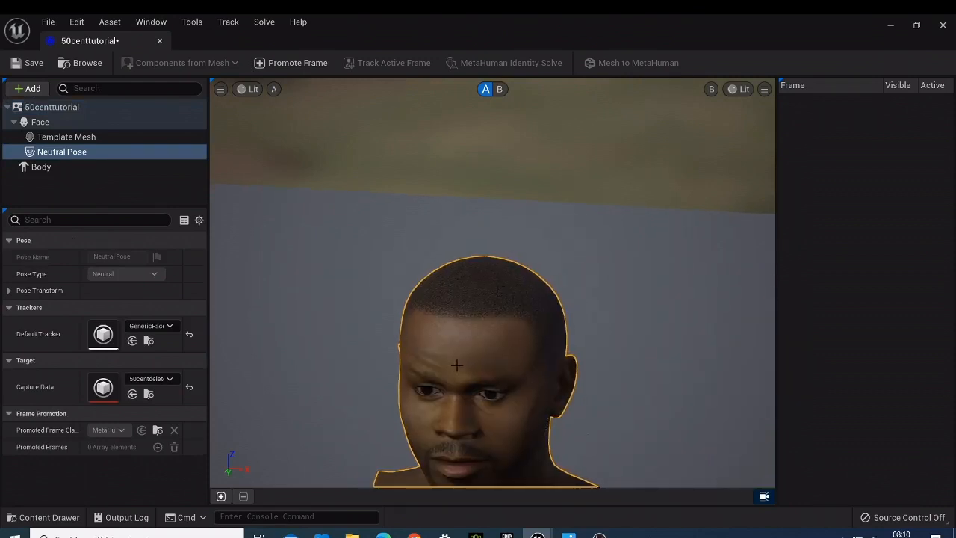
pyautogui.moveTo(335, 187); pyautogui.dragTo(469, 187, button='right')
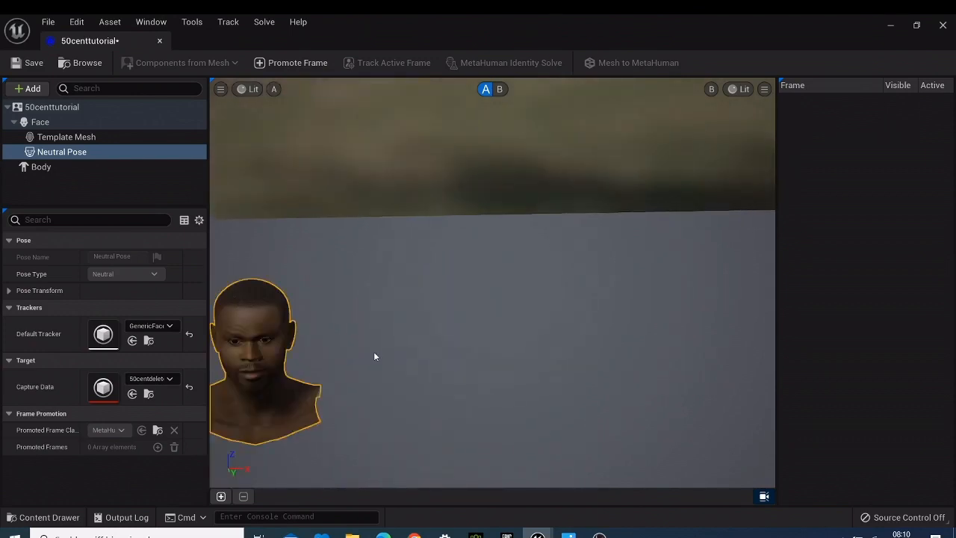
pyautogui.moveTo(375, 356); pyautogui.dragTo(316, 367)
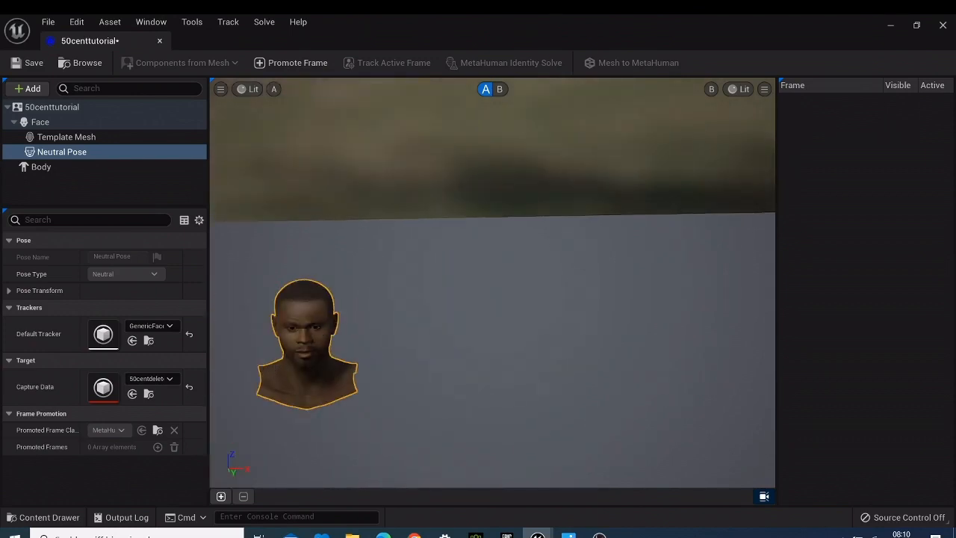
pyautogui.moveTo(316, 367); pyautogui.dragTo(265, 365, button='right')
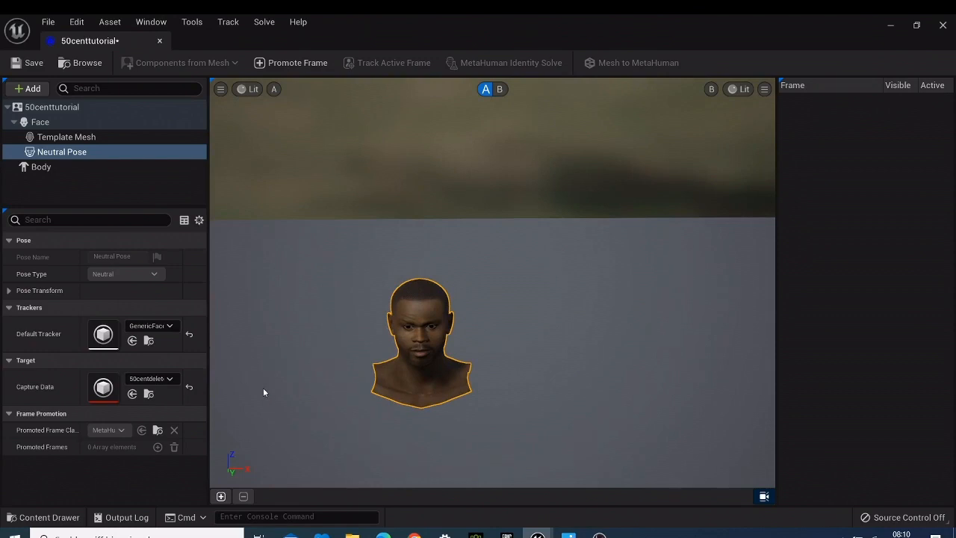
pyautogui.moveTo(265, 364); pyautogui.dragTo(316, 363, button='right')
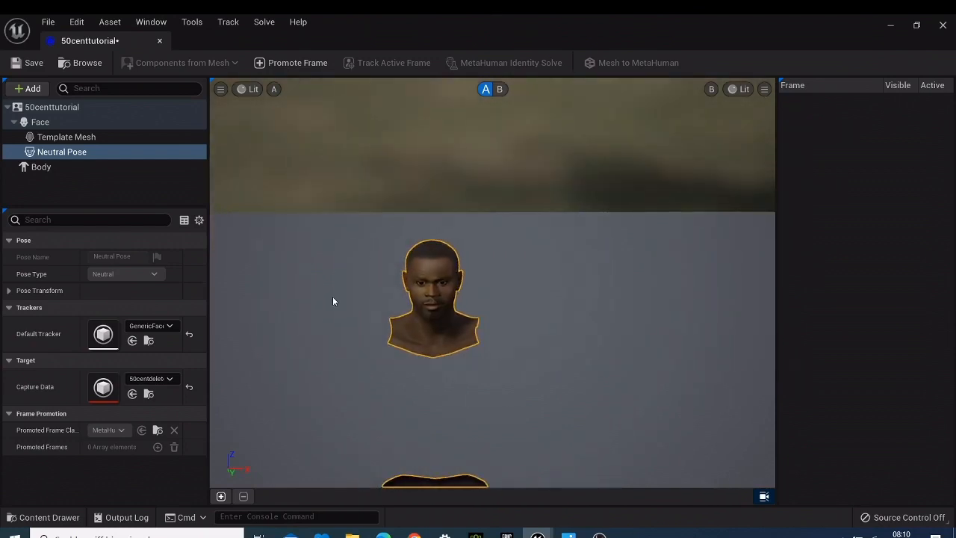
pyautogui.scroll(2, 333, 301)
pyautogui.scroll(1, 334, 301)
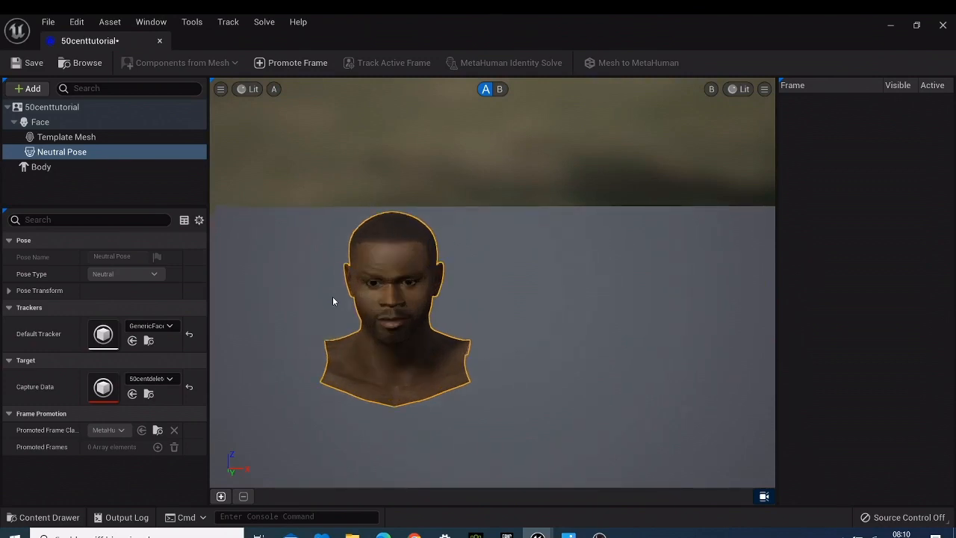
pyautogui.scroll(3, 333, 302)
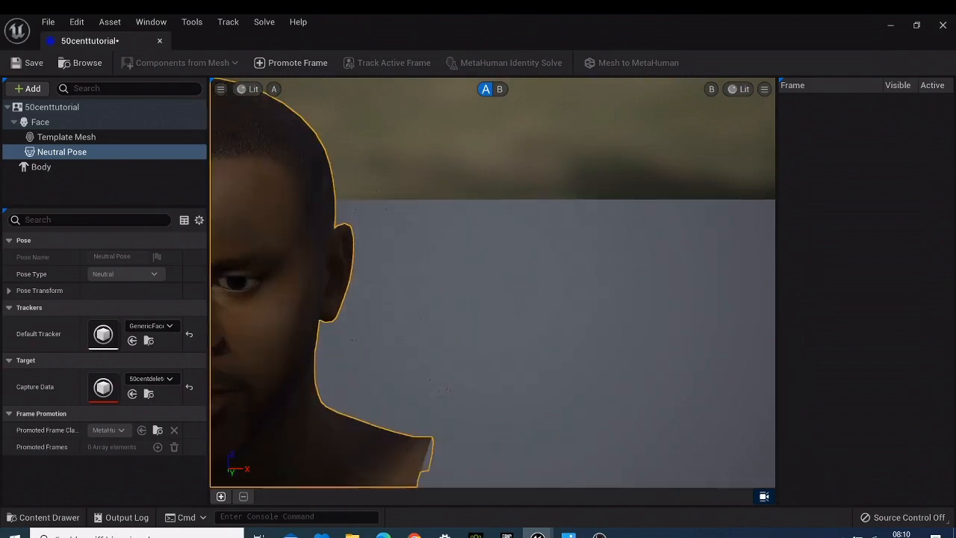
pyautogui.moveTo(369, 342); pyautogui.dragTo(321, 341, button='right')
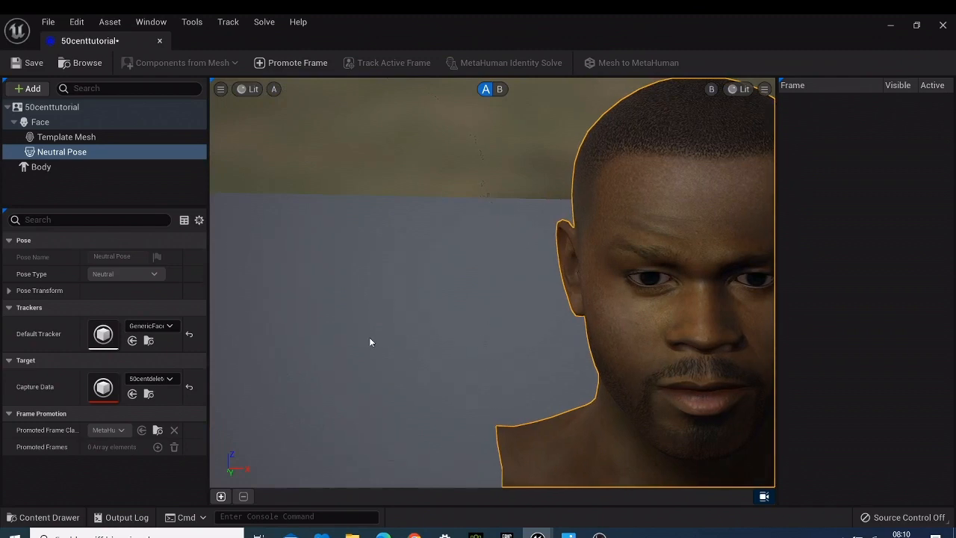
# Look at the template head in view B and return to view A.
pyautogui.click(500, 89)
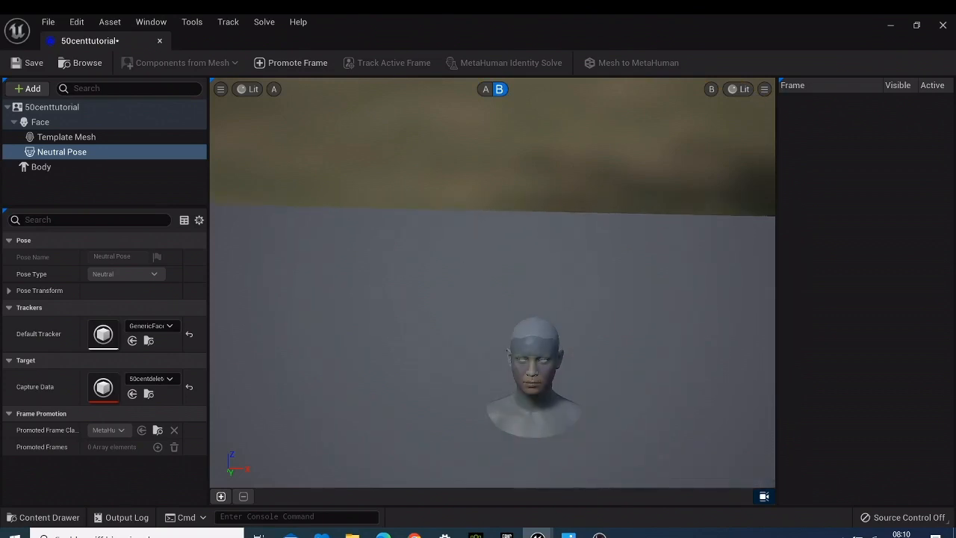
pyautogui.moveTo(532, 383); pyautogui.dragTo(553, 383, button='right')
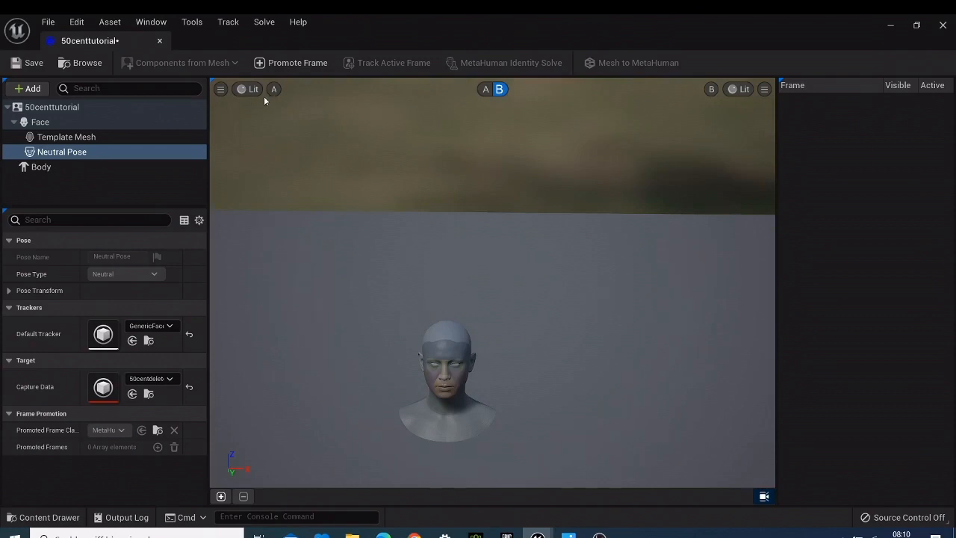
pyautogui.click(485, 89)
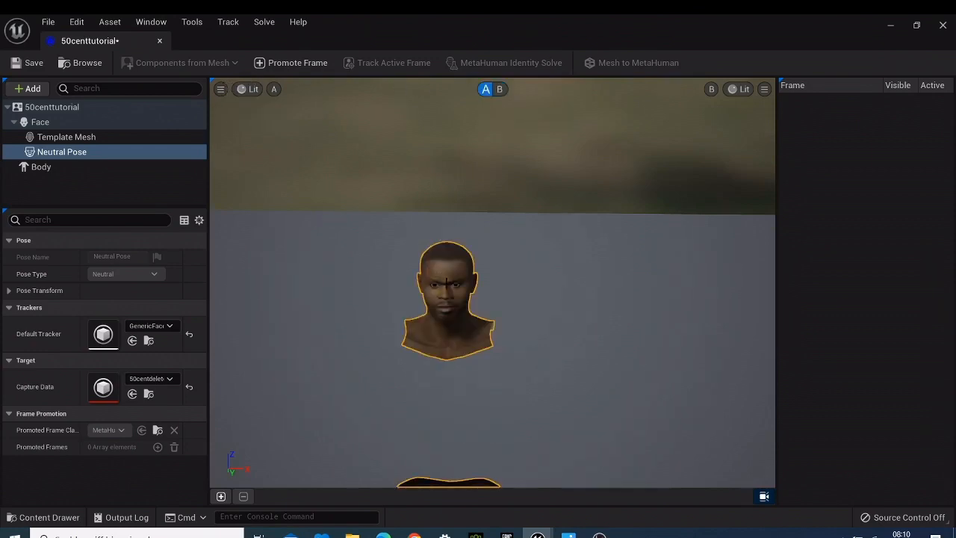
# Frame the Neutral Pose head upright and facing the camera in view A, with the whole face and neck visible.
pyautogui.scroll(5, 446, 282)
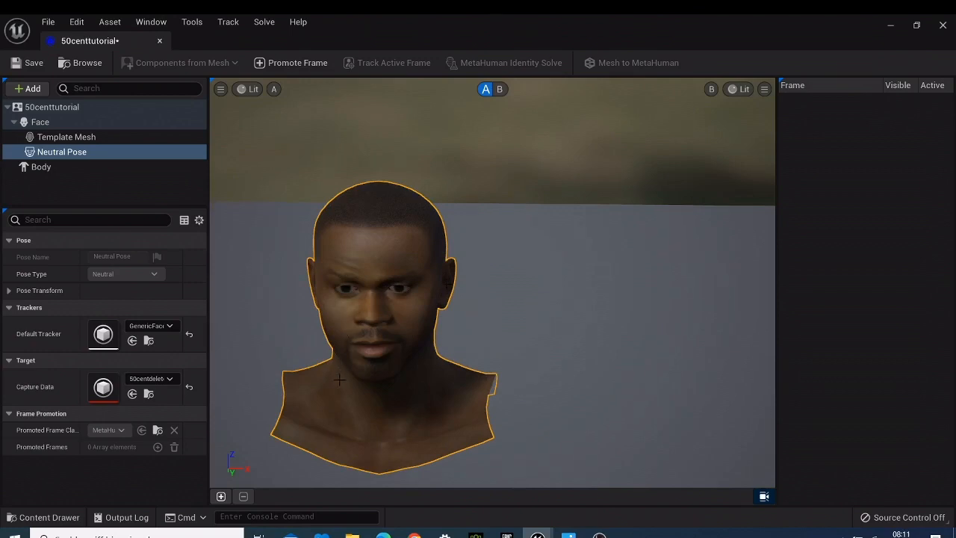
pyautogui.moveTo(338, 396); pyautogui.dragTo(424, 396, button='right')
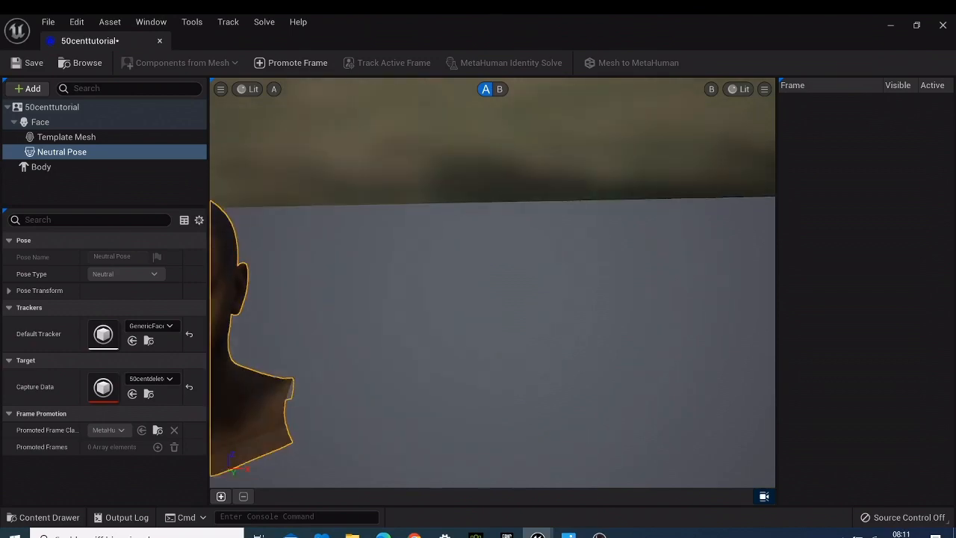
pyautogui.press('a')
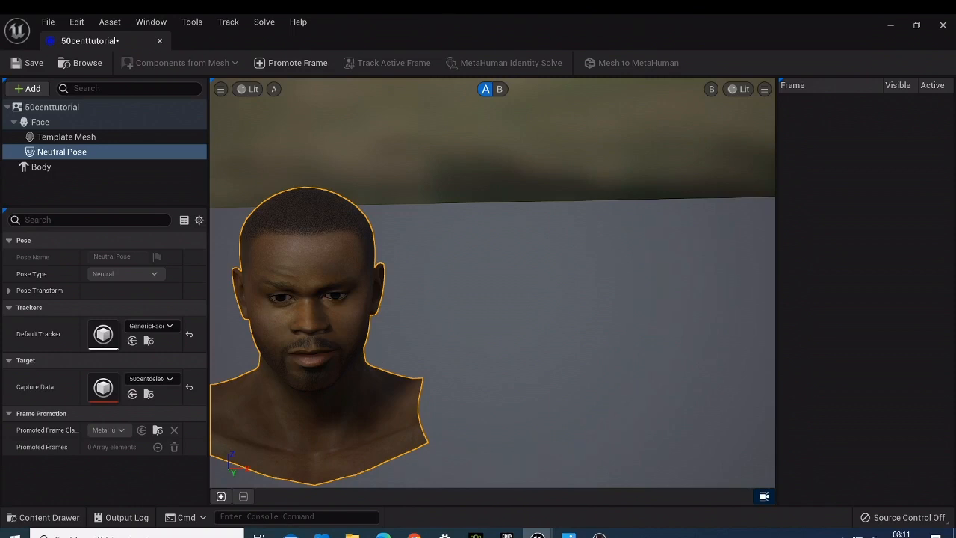
pyautogui.press('a')
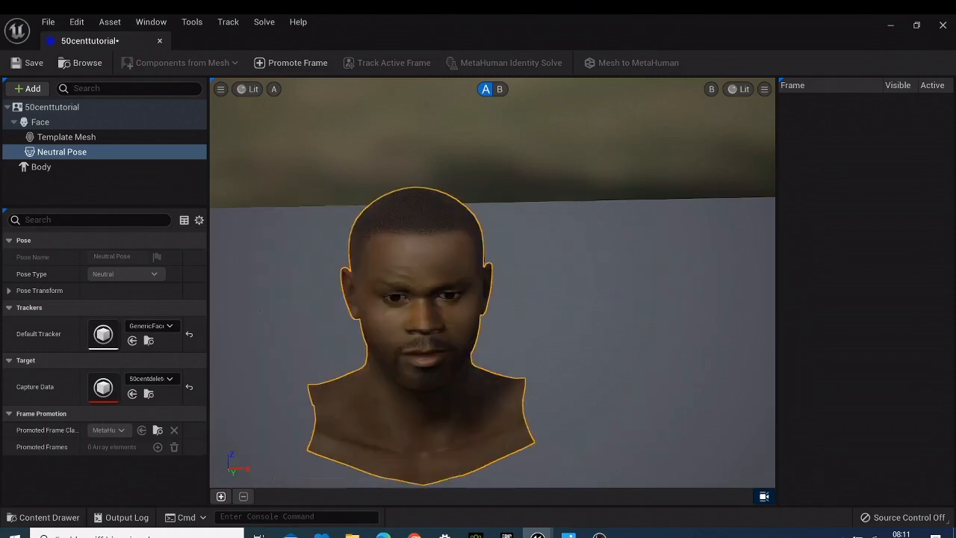
pyautogui.scroll(3, 374, 353)
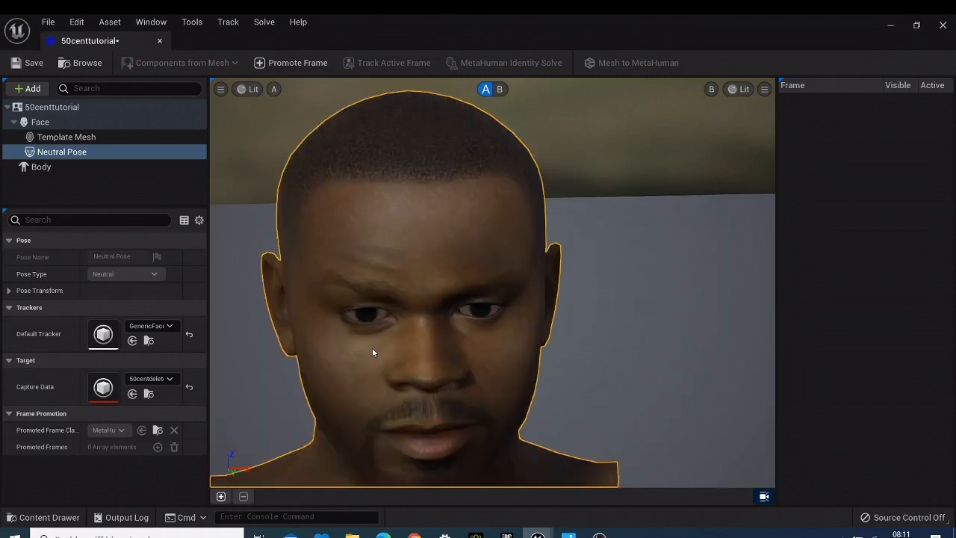
pyautogui.scroll(-3, 372, 352)
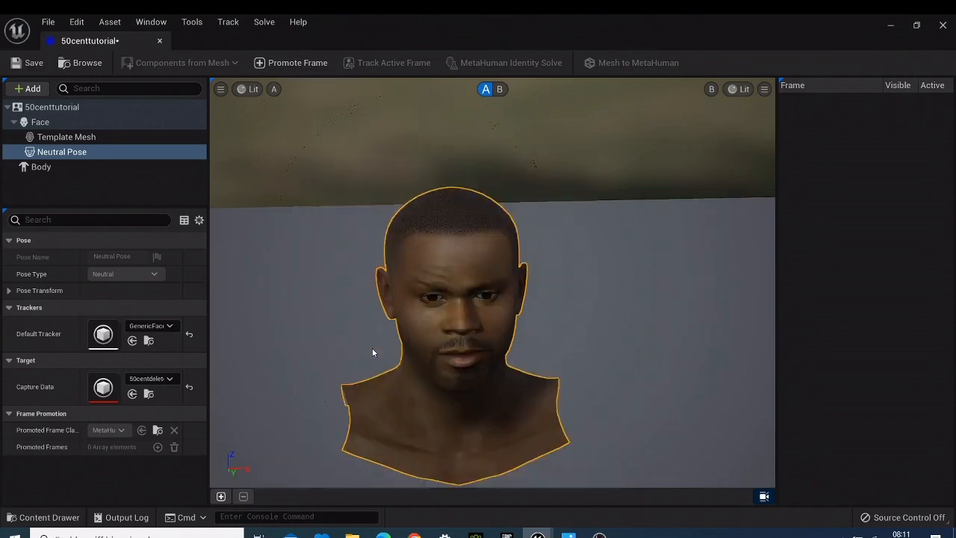
# Try a field of view of 25 for view A's camera, then settle on 15.
pyautogui.click(220, 93)
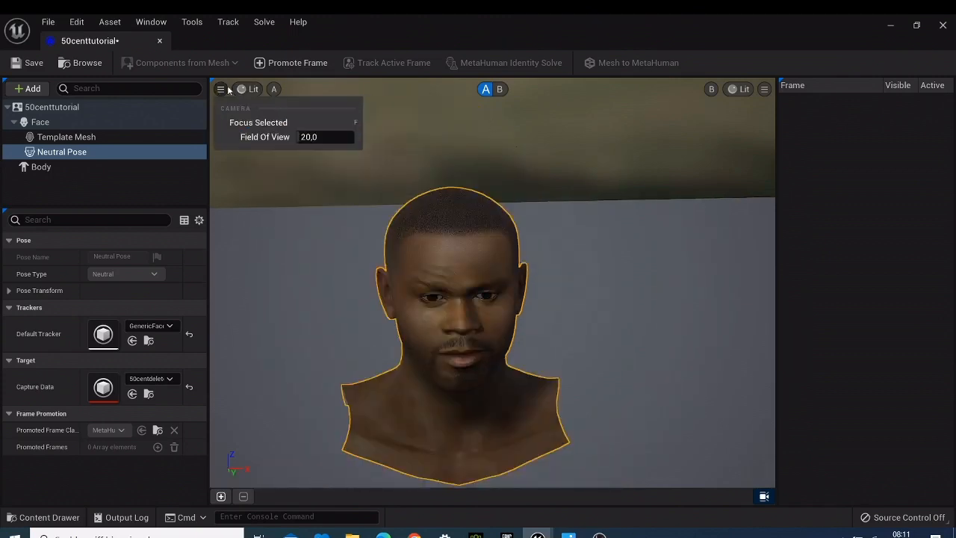
pyautogui.click(221, 91)
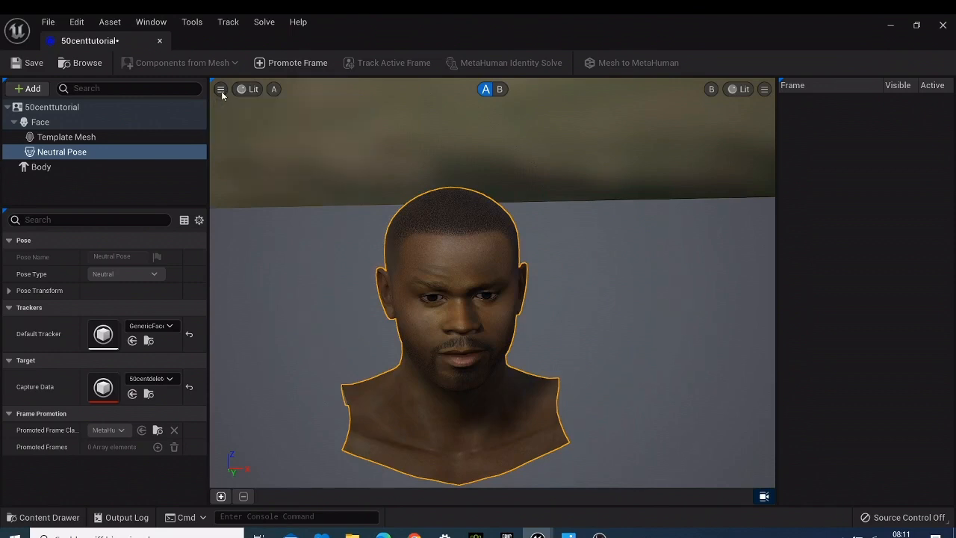
pyautogui.click(222, 91)
pyautogui.click(327, 137)
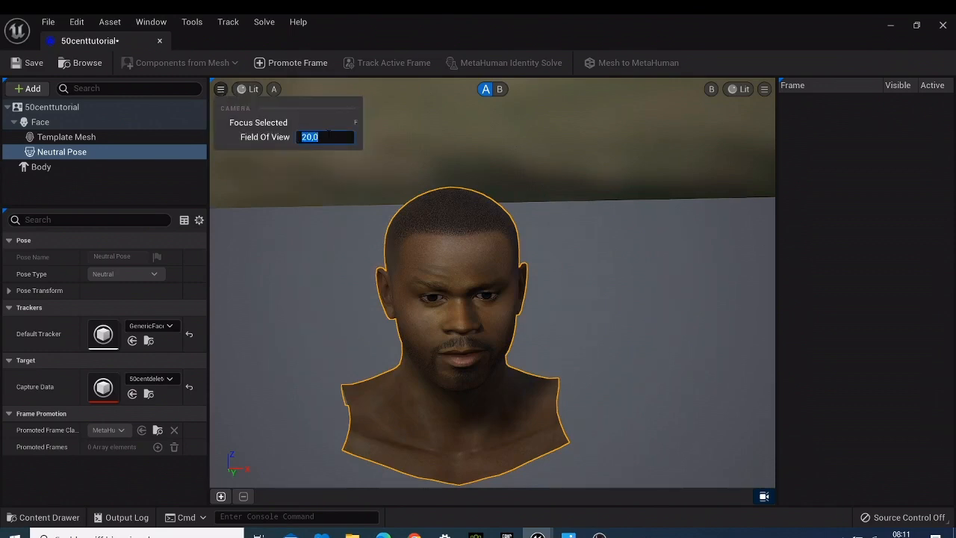
pyautogui.write('25')
pyautogui.press('Return')
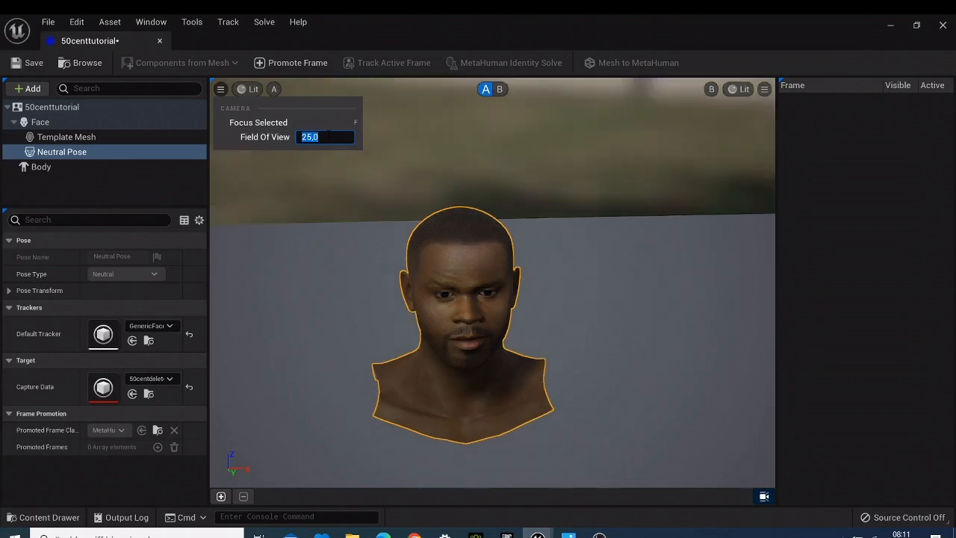
pyautogui.write('15')
pyautogui.press('Return')
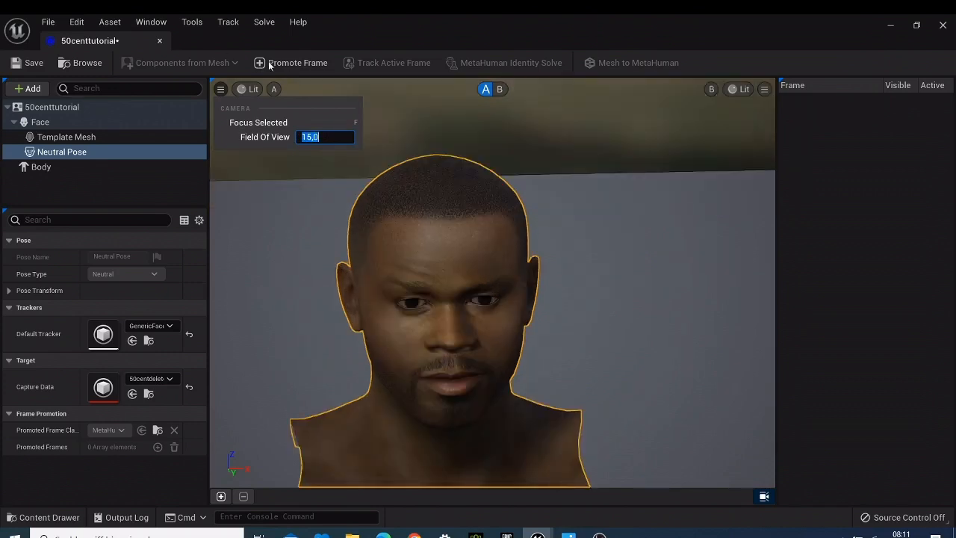
pyautogui.click(355, 34)
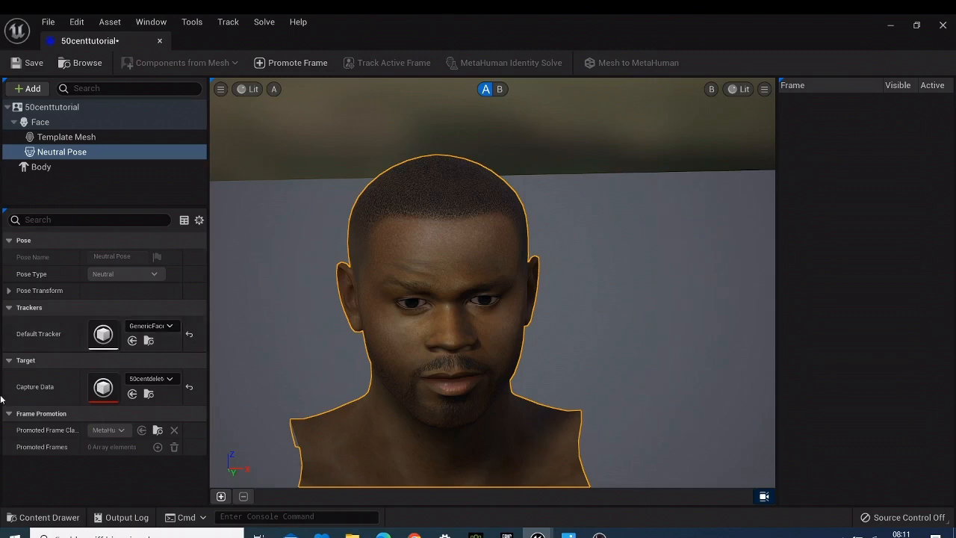
# Promote the current front view of the head as a frame and turn Autotracking On for it.
pyautogui.click(222, 497)
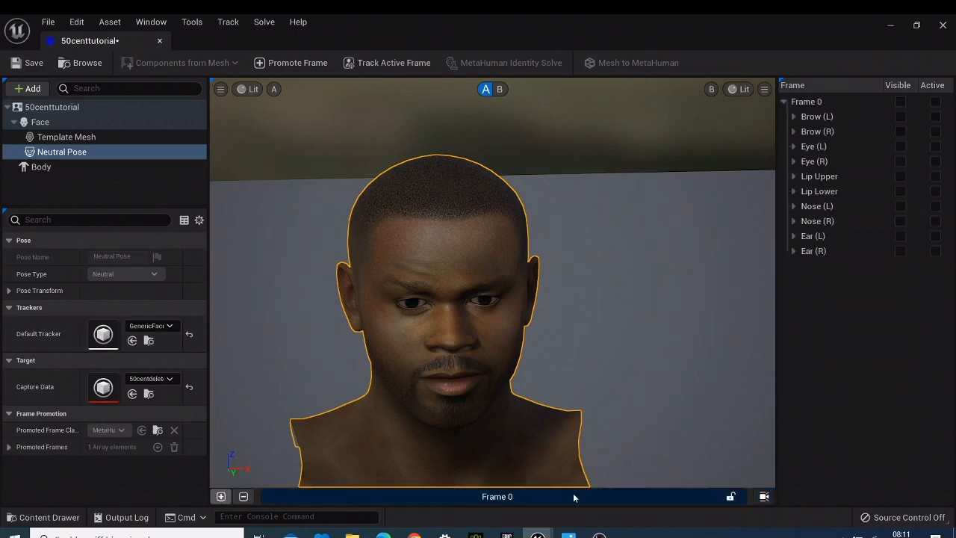
pyautogui.rightClick(518, 497)
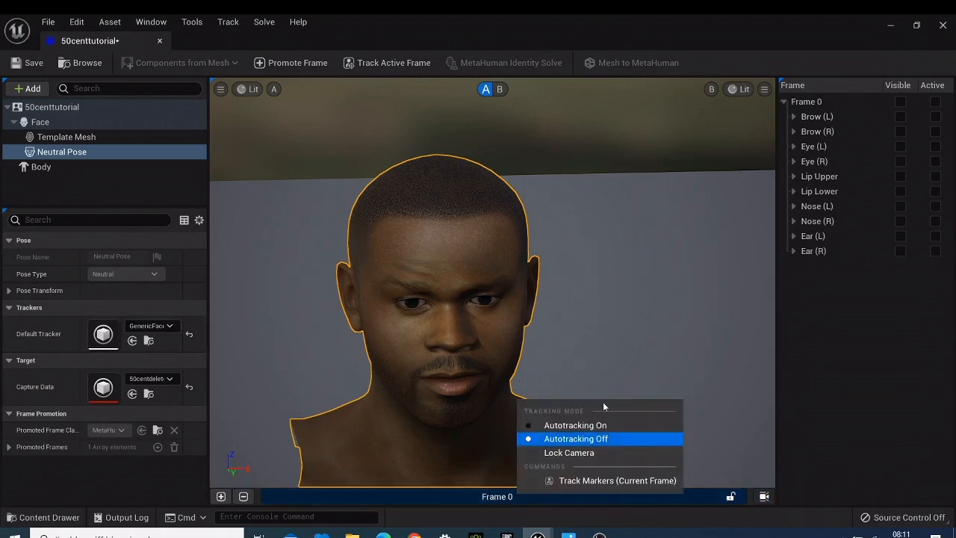
pyautogui.click(566, 426)
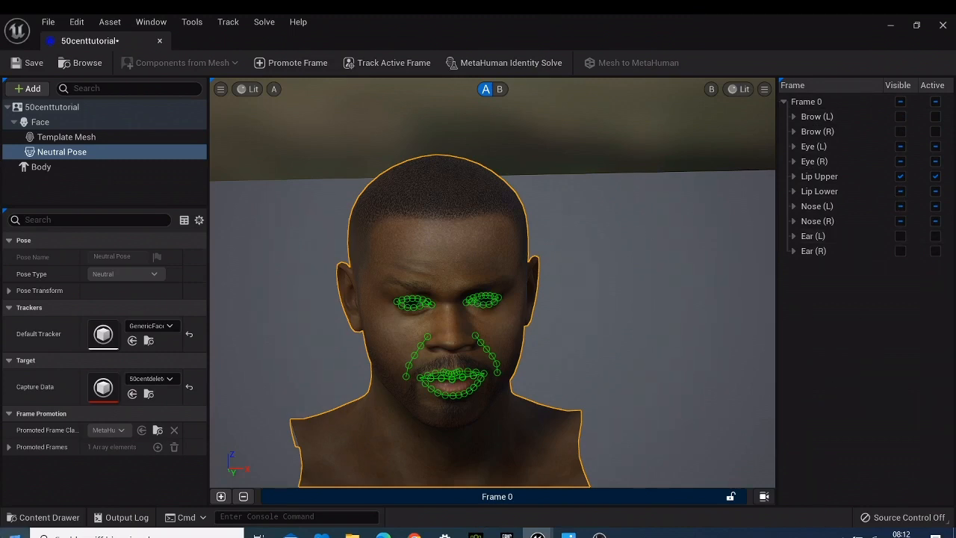
# Lock the camera of Frame 0 and run the MetaHuman Identity Solve.
pyautogui.rightClick(502, 500)
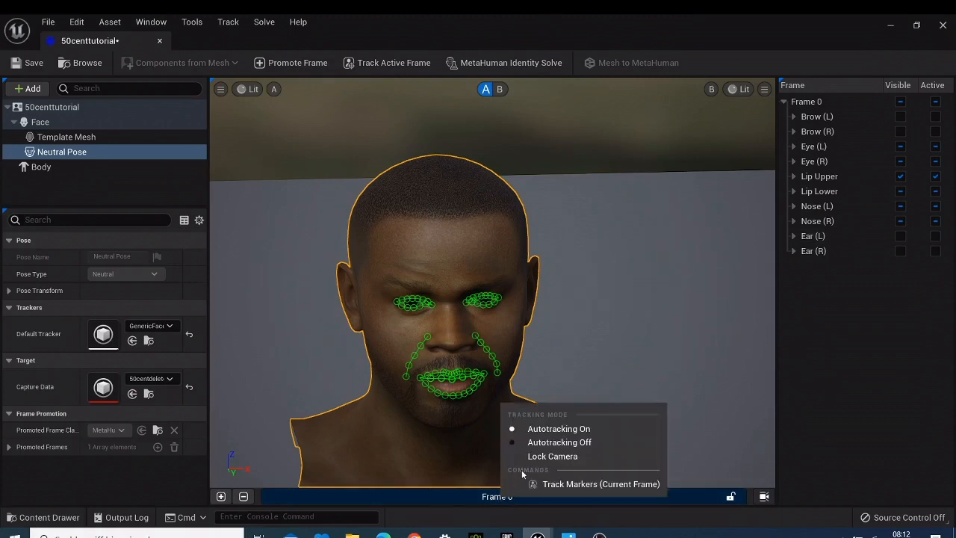
pyautogui.click(539, 456)
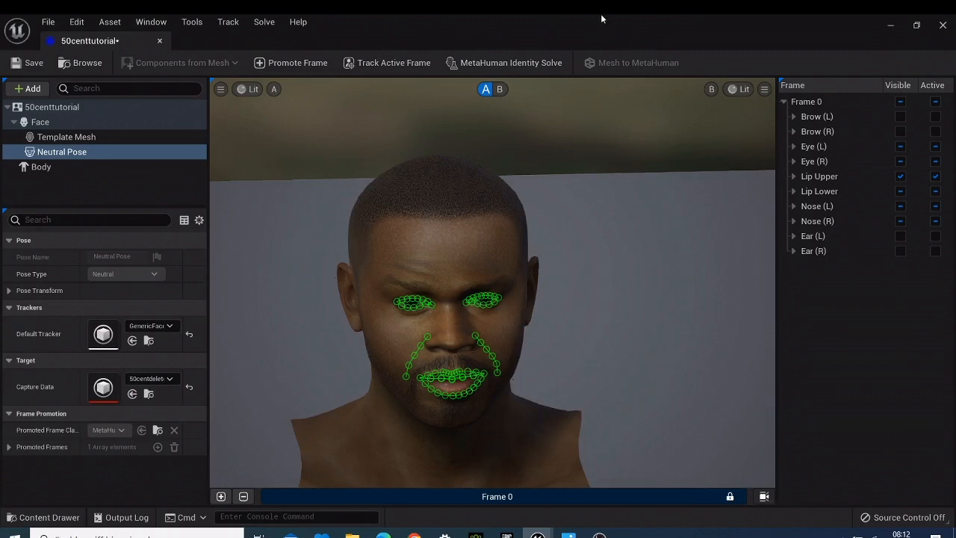
pyautogui.click(480, 66)
# Assign the third body preset to the identity's Body and submit it with Mesh to MetaHuman.
pyautogui.click(33, 167)
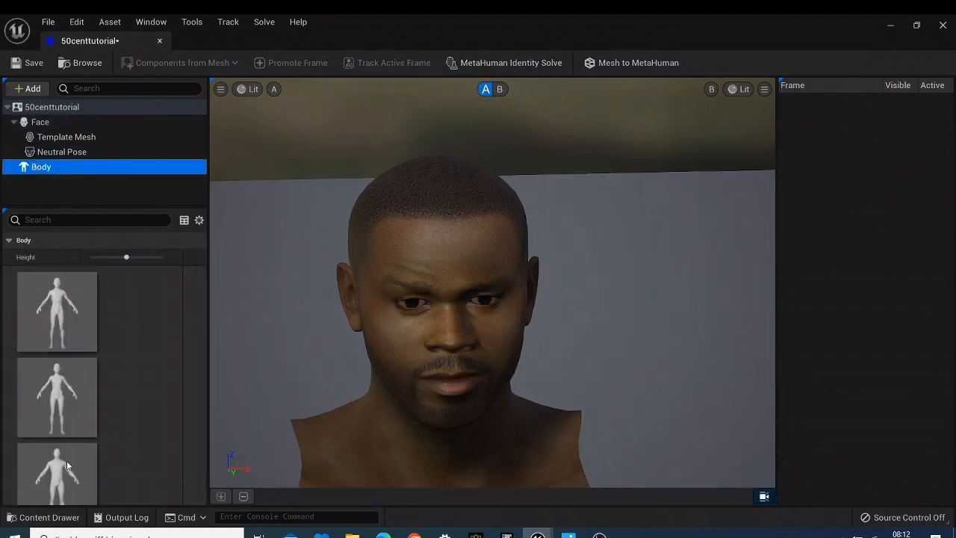
pyautogui.click(66, 464)
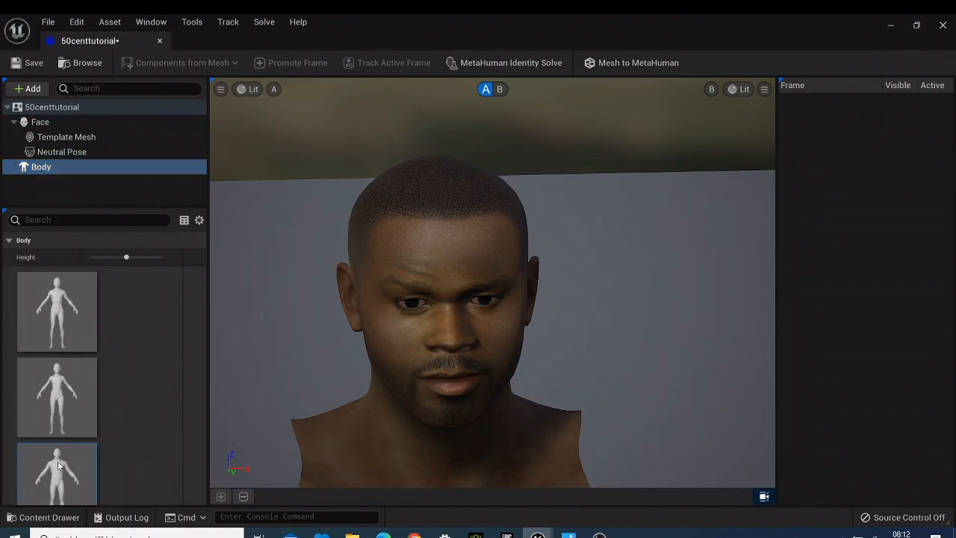
pyautogui.click(610, 63)
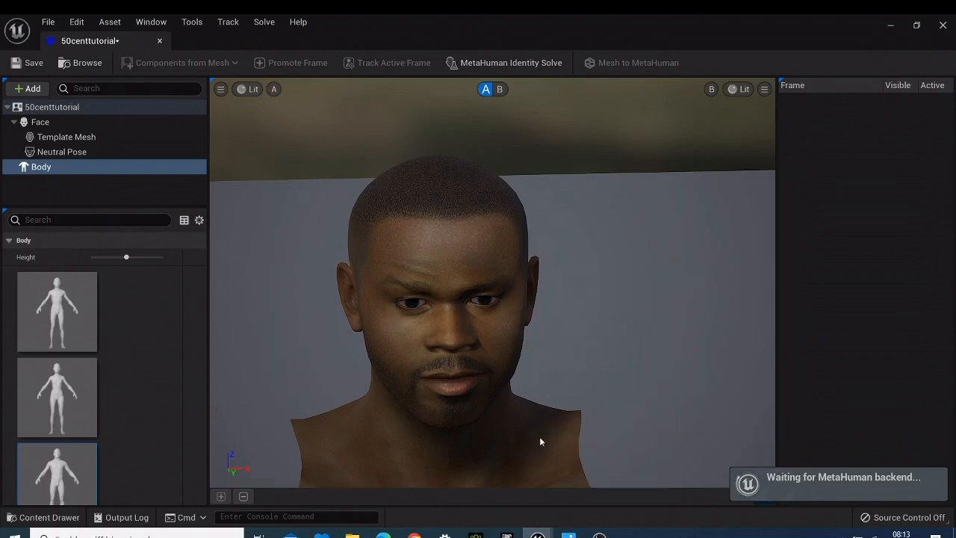
# Switch to the Quixel site in the browser and open the 50cent2 entry among the UE5 MetaHumans.
pyautogui.click(415, 535)
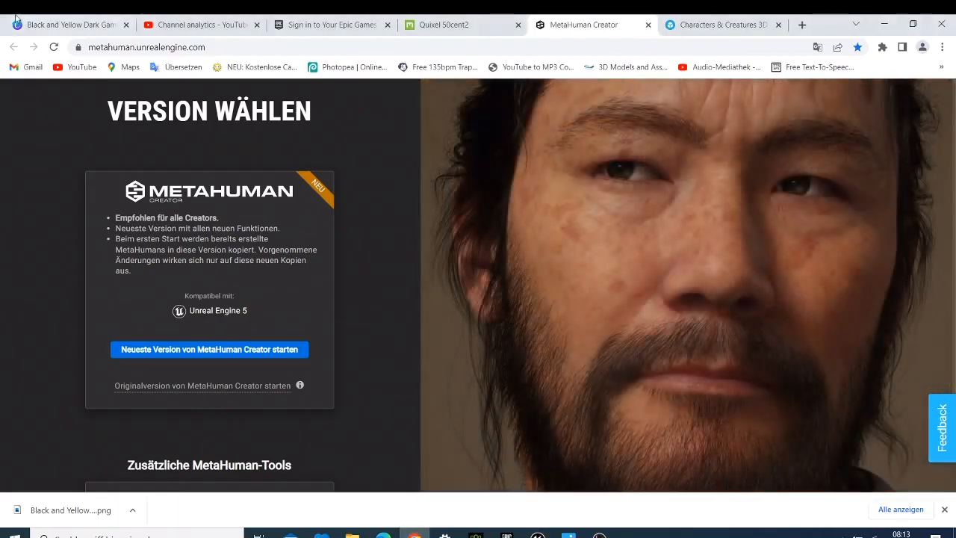
pyautogui.click(448, 24)
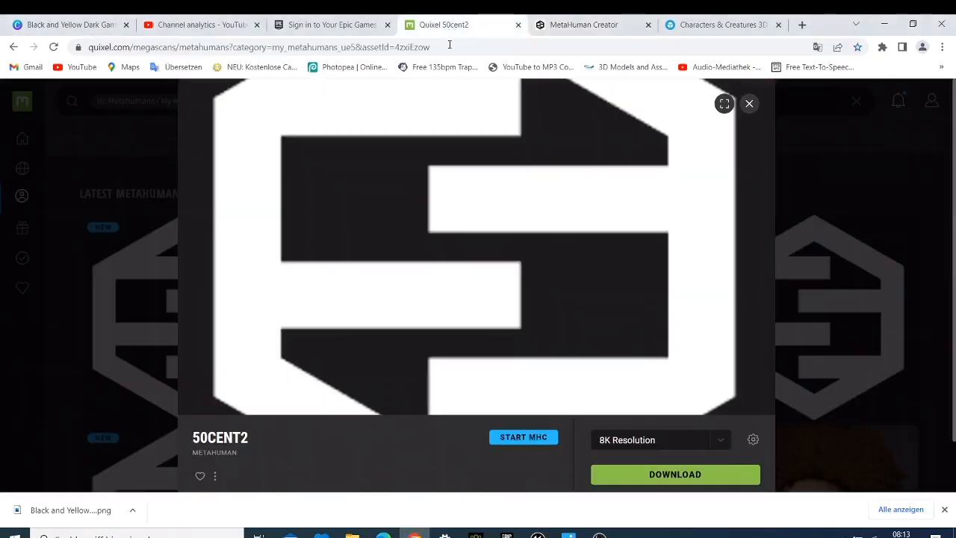
pyautogui.click(748, 105)
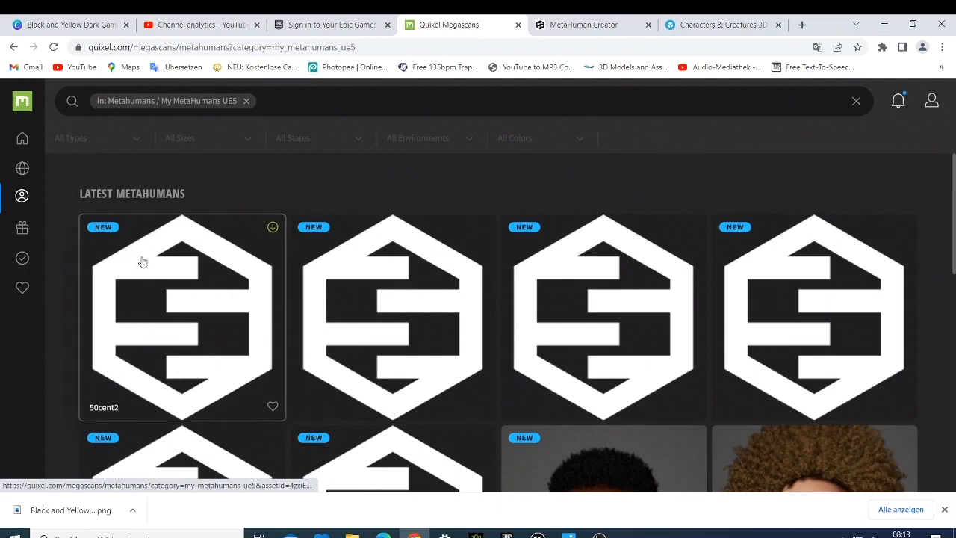
pyautogui.click(161, 279)
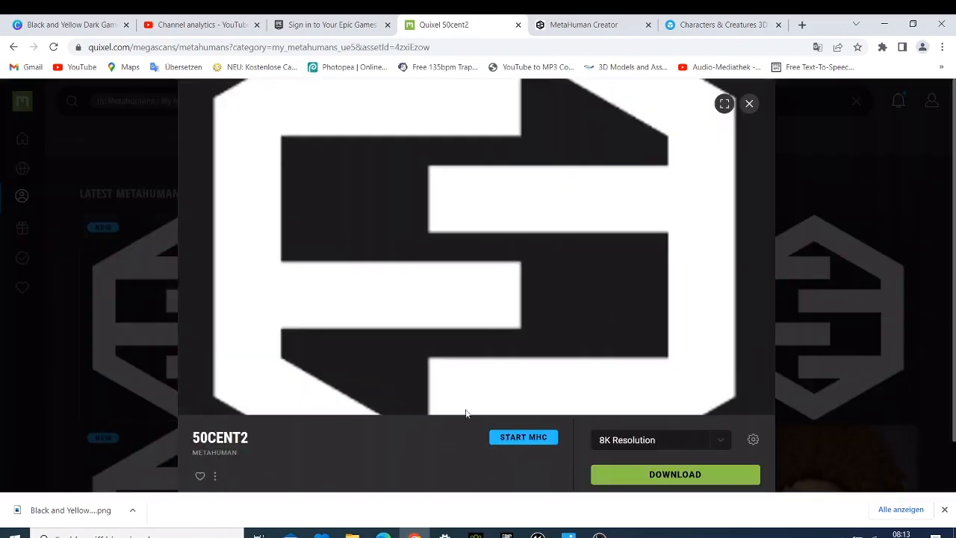
# Launch the newest MetaHuman Creator version from the 50cent2 entry and select a 50cent character among the saved MetaHumans.
pyautogui.click(515, 443)
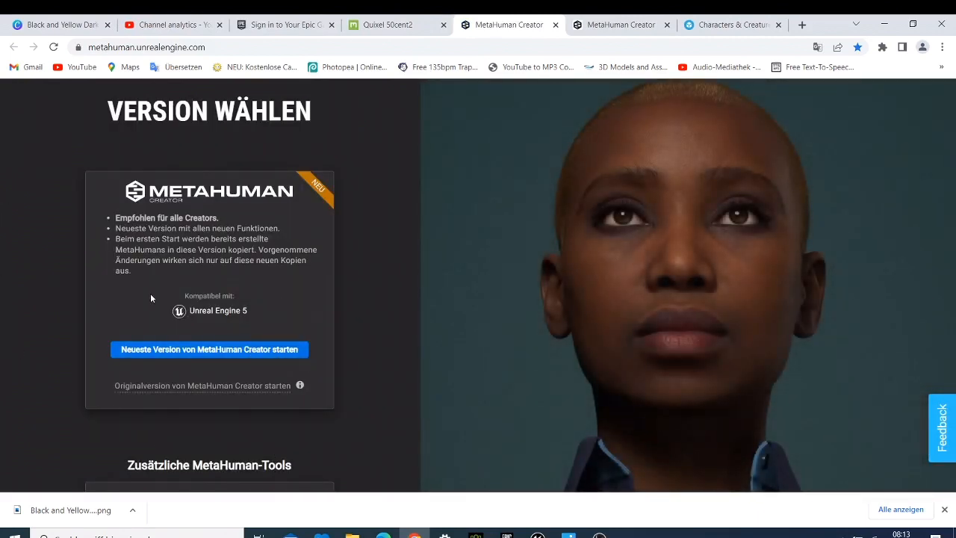
pyautogui.click(228, 349)
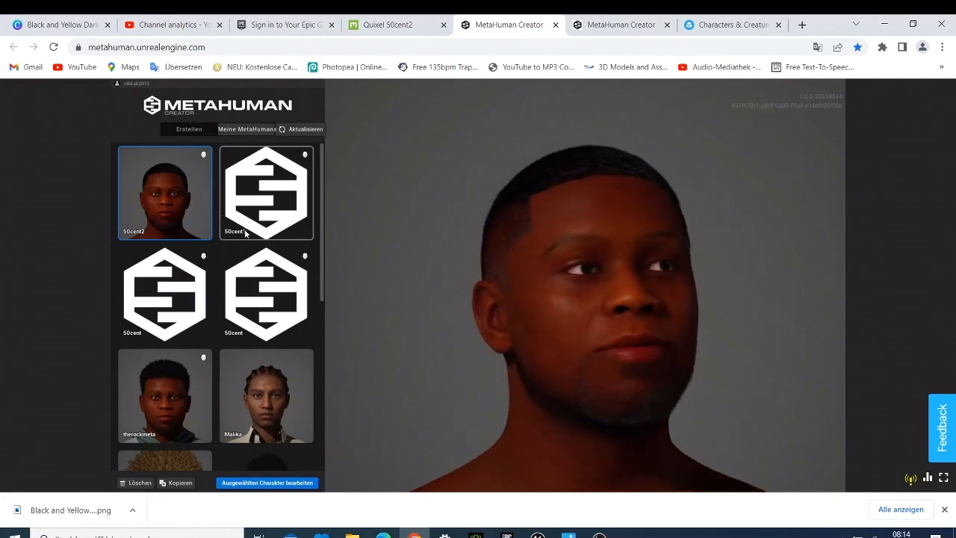
pyautogui.click(165, 317)
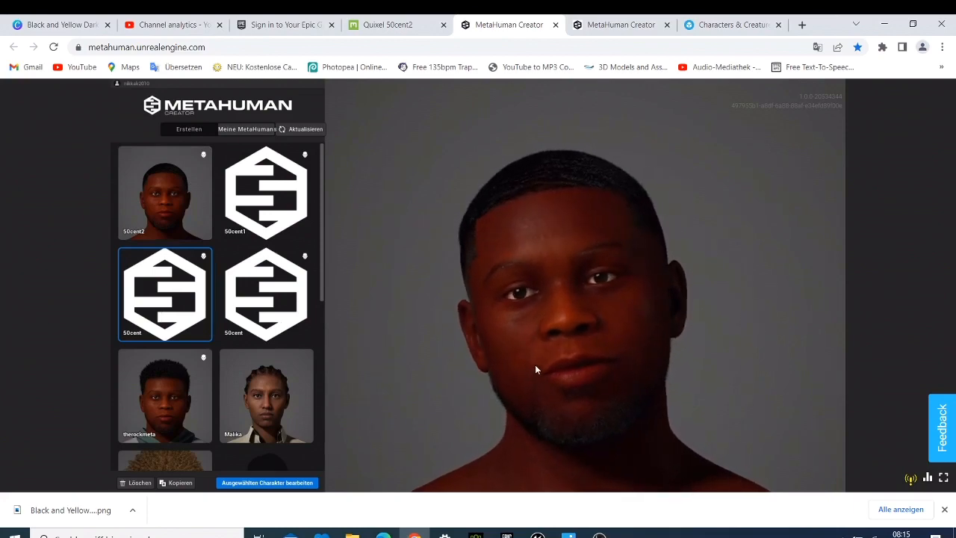
# Return to the 50centtutorial identity in Unreal Engine, dismiss the error dialog and run Mesh to MetaHuman again.
pyautogui.click(538, 533)
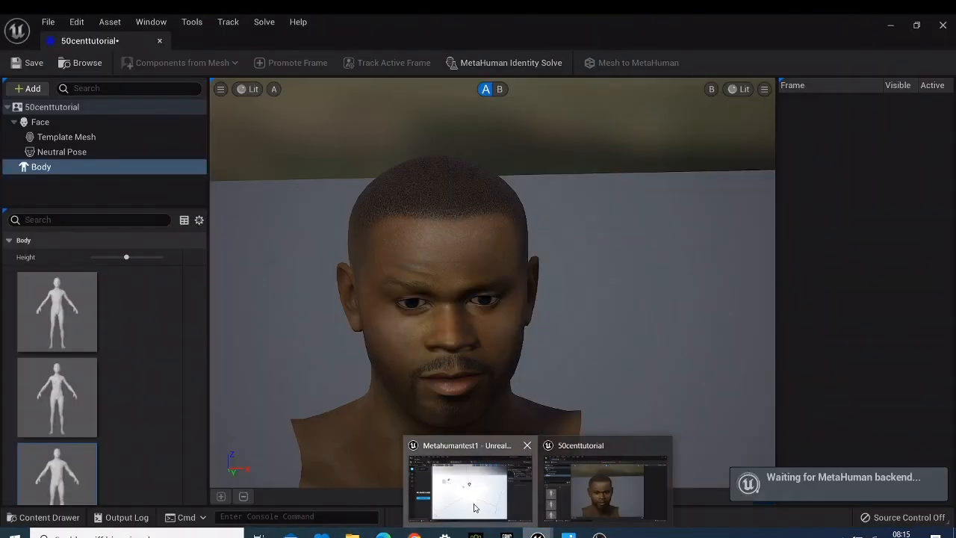
pyautogui.click(474, 508)
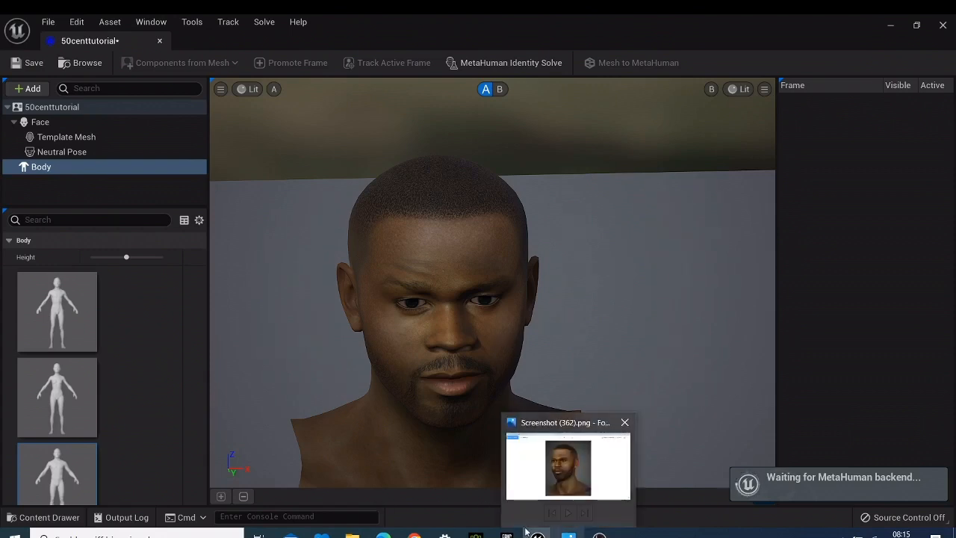
pyautogui.moveTo(538, 533)
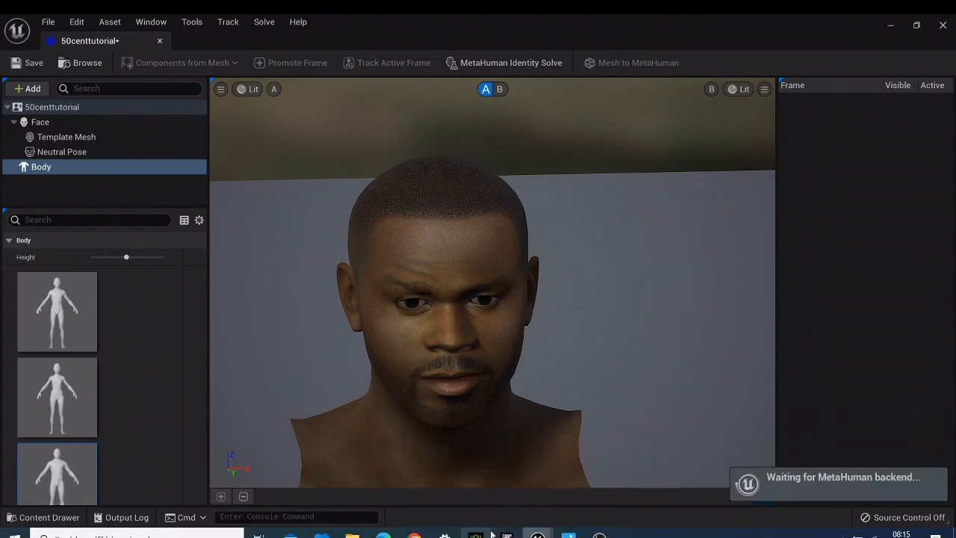
pyautogui.moveTo(496, 535)
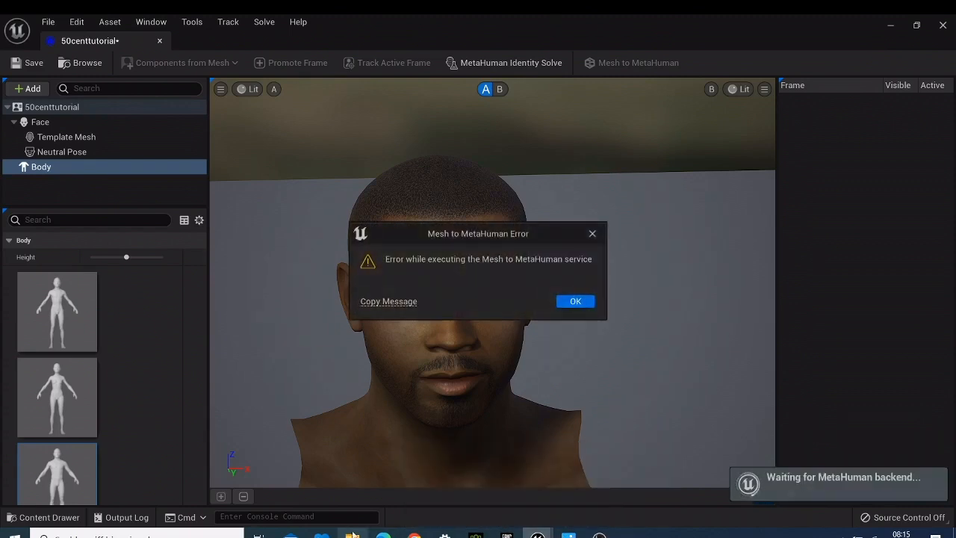
pyautogui.click(587, 301)
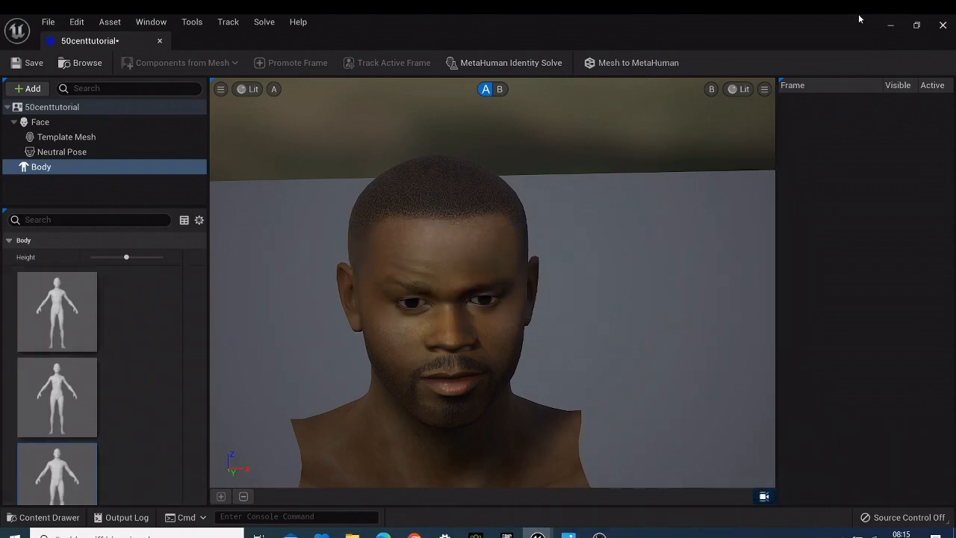
pyautogui.click(660, 65)
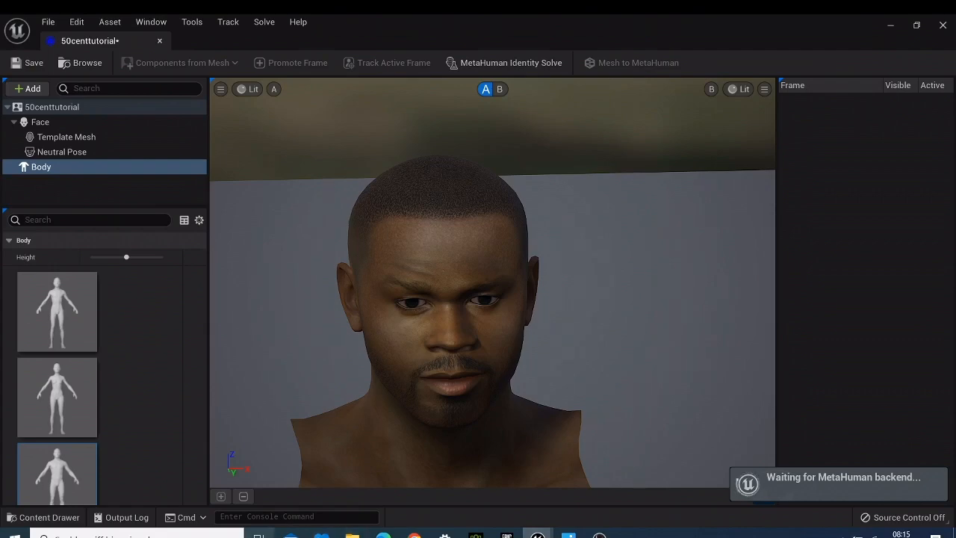
# Switch back to the browser and bring up the Quixel page of the 50cent2 MetaHuman.
pyautogui.click(414, 534)
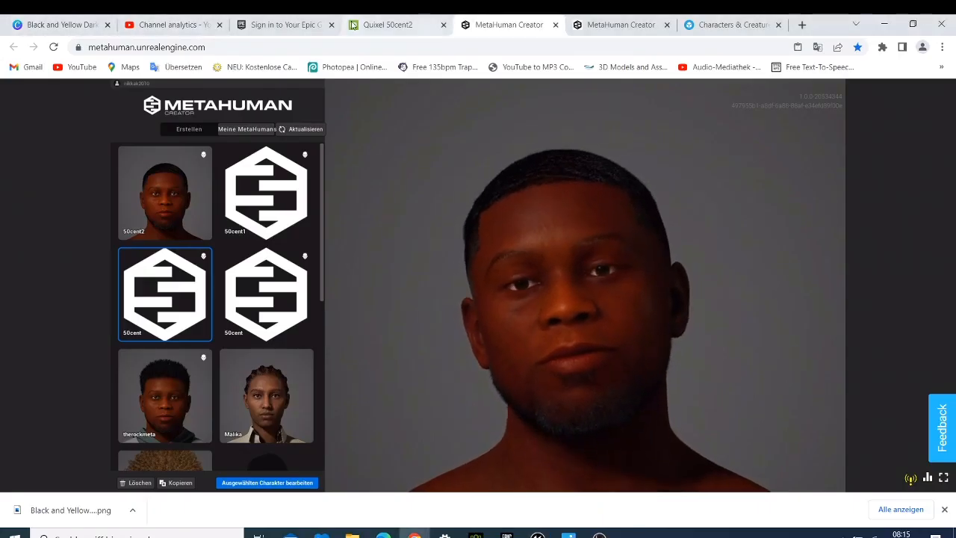
pyautogui.click(384, 24)
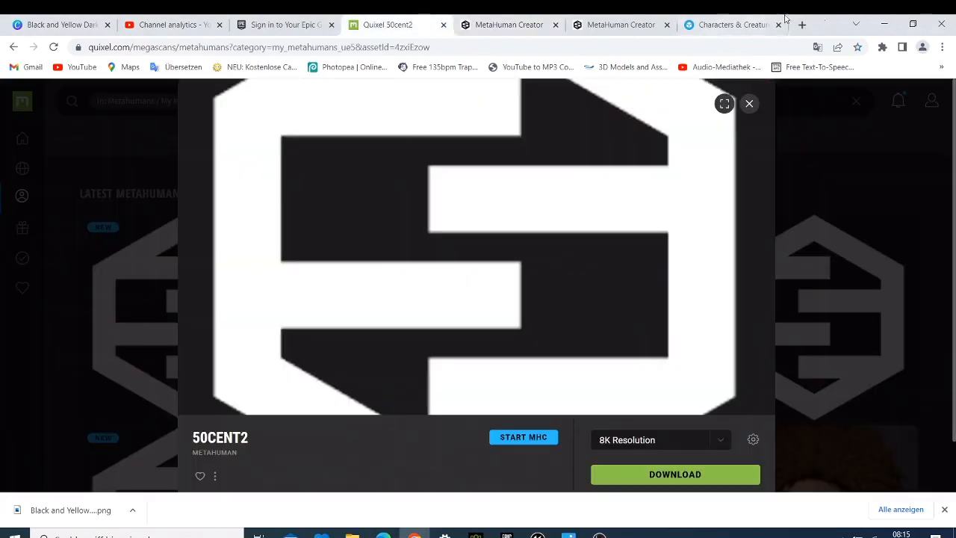
# Close the 50cent2 page, refresh the My MetaHumans UE5 collection and open the 50centtutorial entry.
pyautogui.click(749, 104)
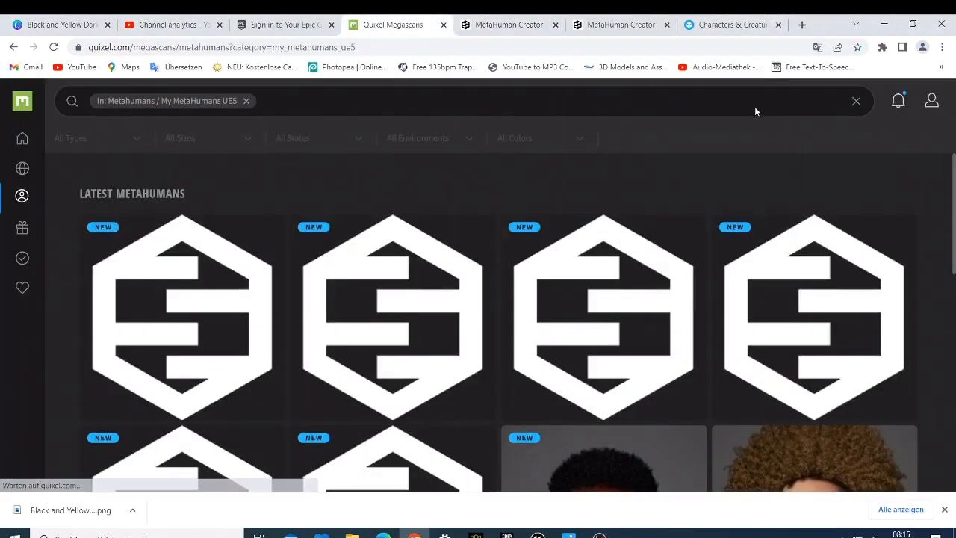
pyautogui.click(54, 48)
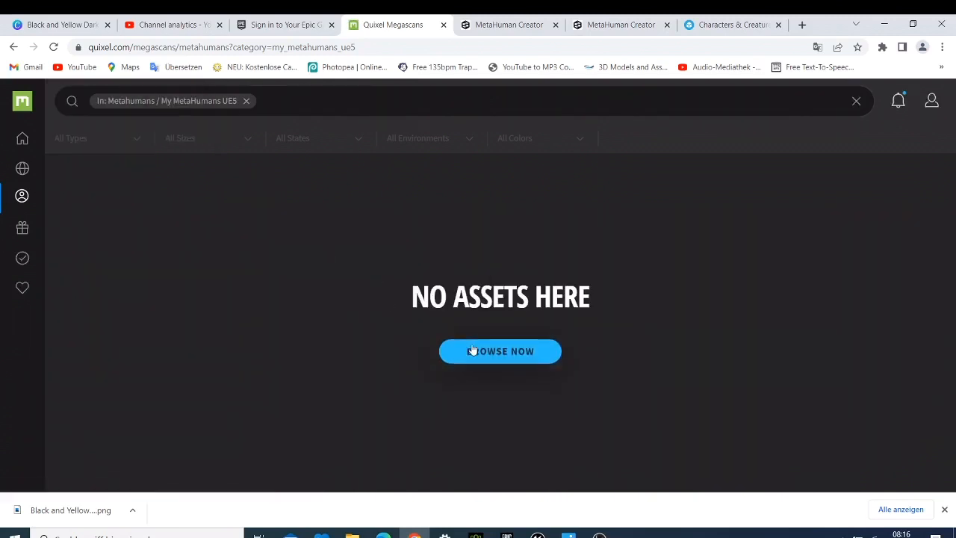
pyautogui.click(472, 351)
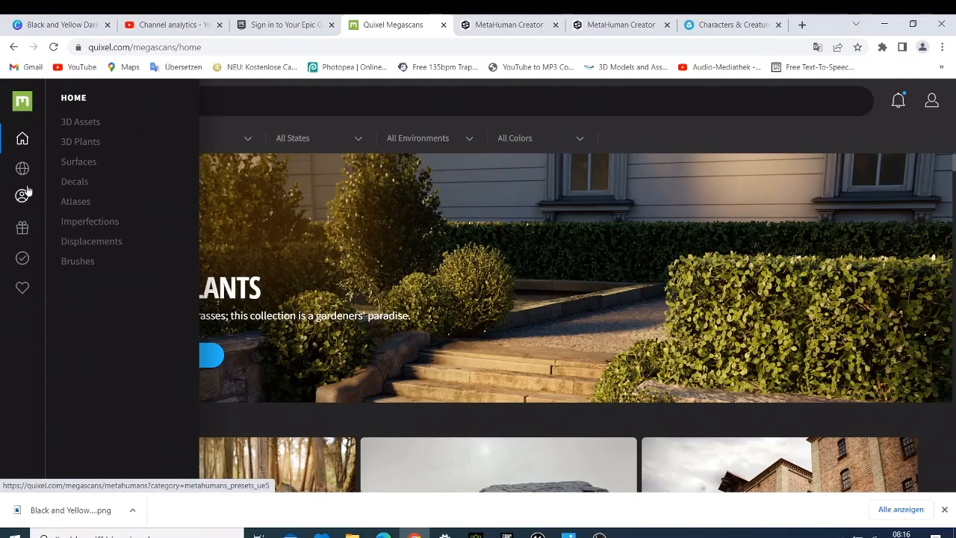
pyautogui.click(23, 196)
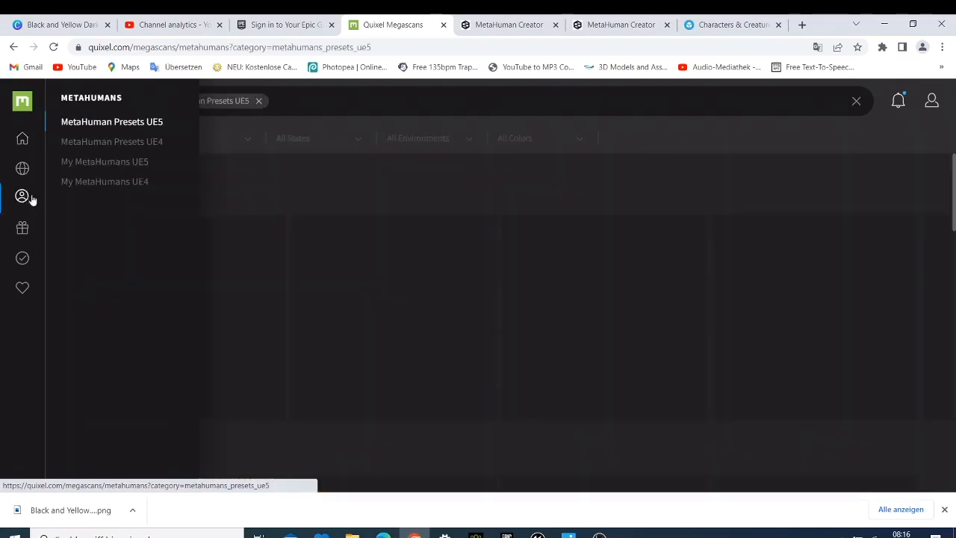
pyautogui.click(94, 171)
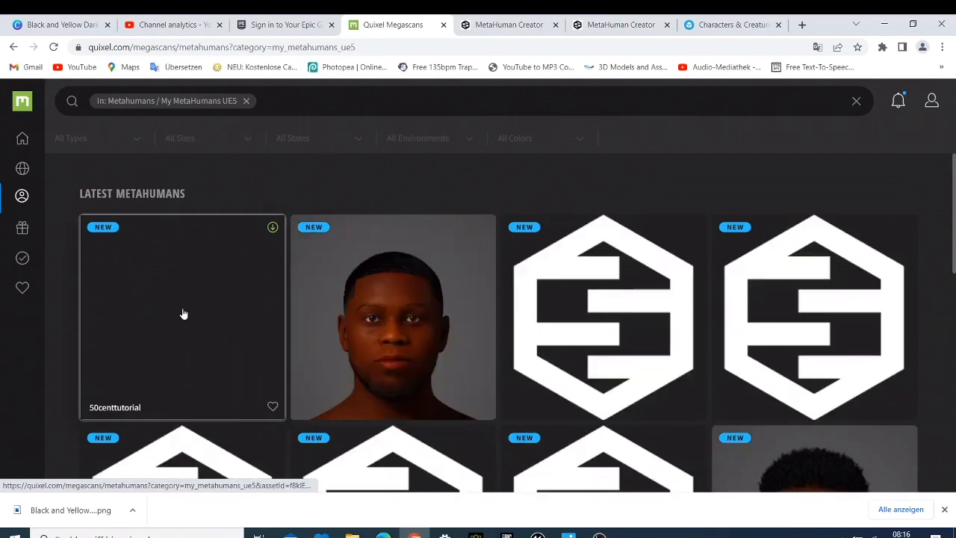
pyautogui.click(184, 314)
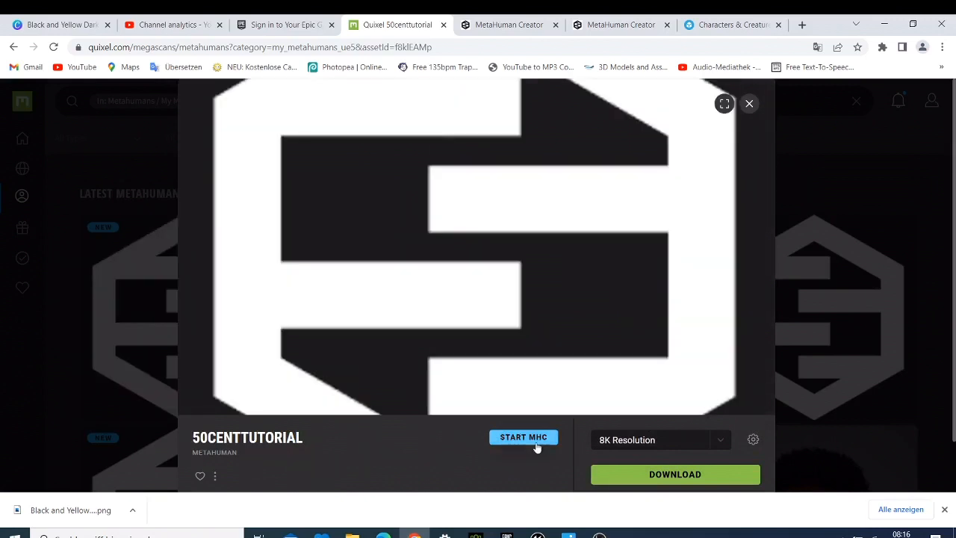
# Start MetaHuman Creator from the 50centtutorial entry, close one surplus MetaHuman Creator tab and try to launch the newest version.
pyautogui.click(537, 440)
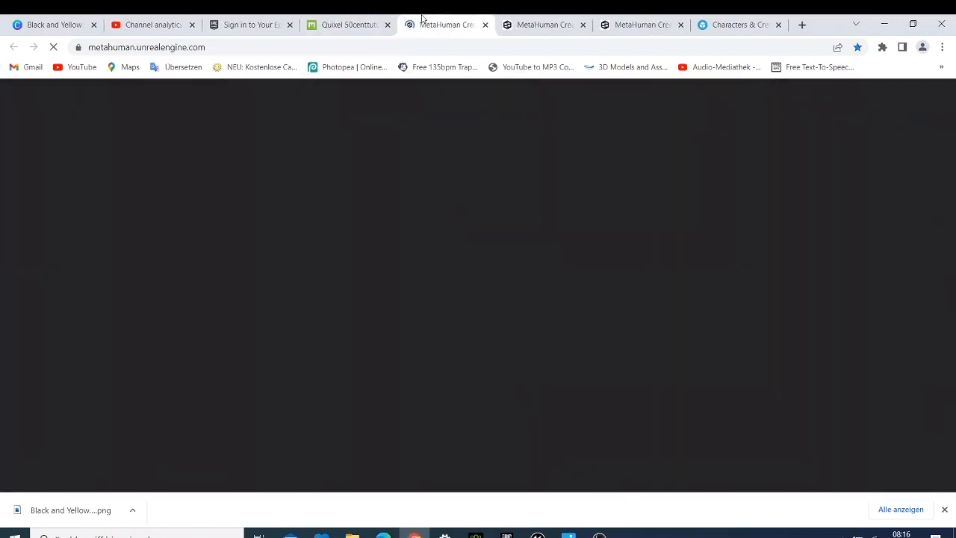
pyautogui.click(584, 25)
pyautogui.click(508, 119)
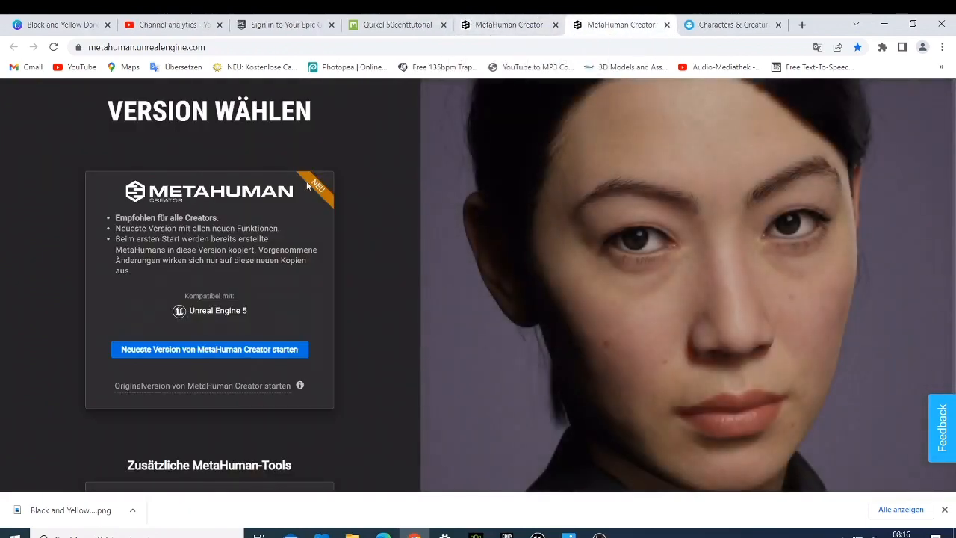
pyautogui.click(487, 27)
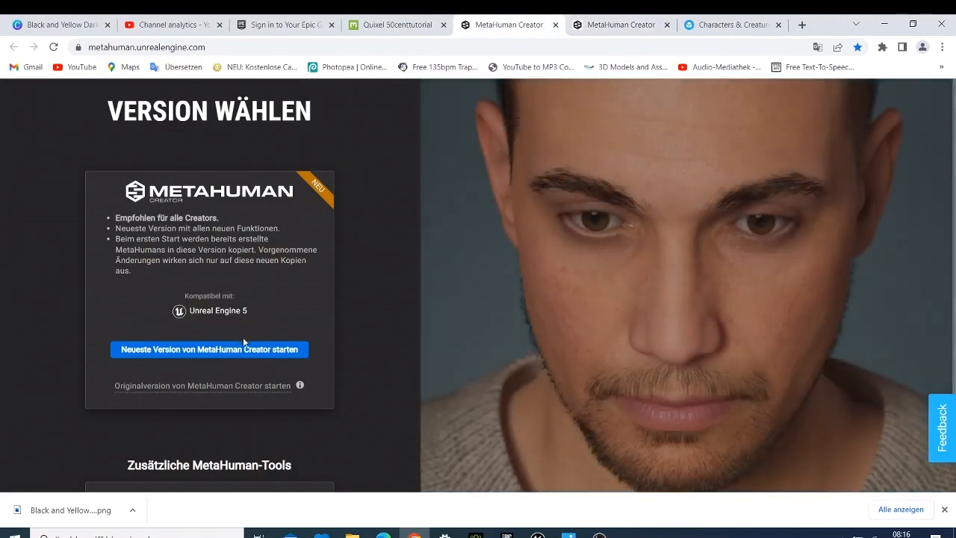
pyautogui.click(247, 349)
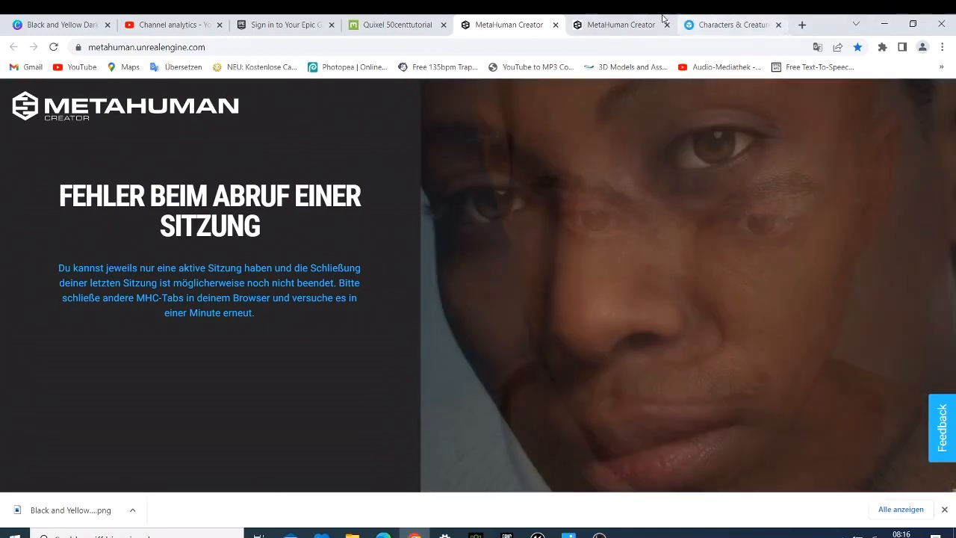
# Check the other MetaHuman Creator tab, reload the page with the session error and request the newest version again.
pyautogui.click(639, 24)
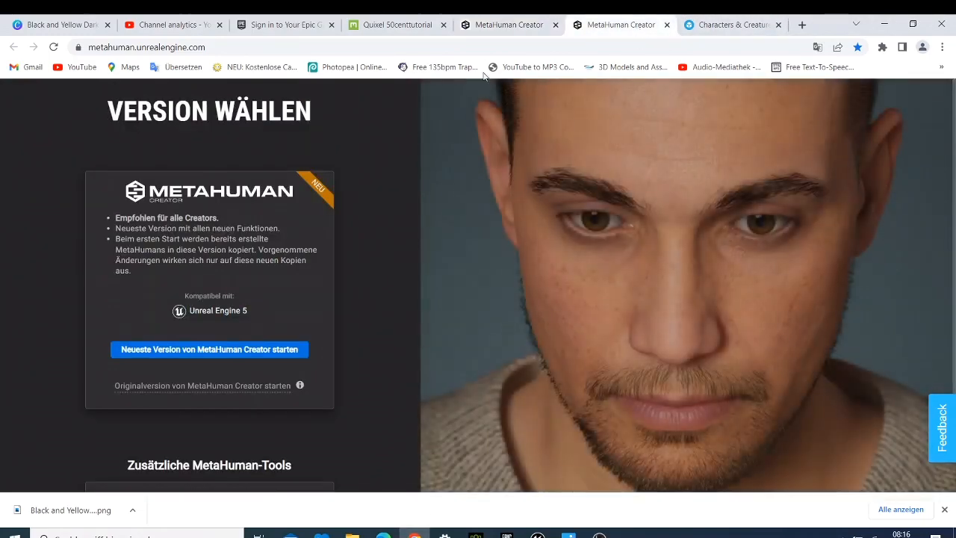
pyautogui.click(490, 20)
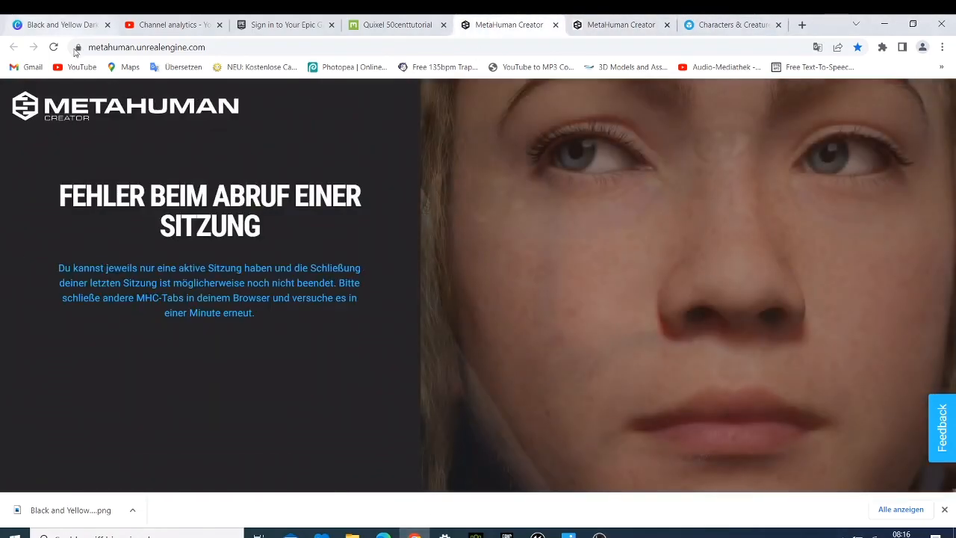
pyautogui.click(53, 47)
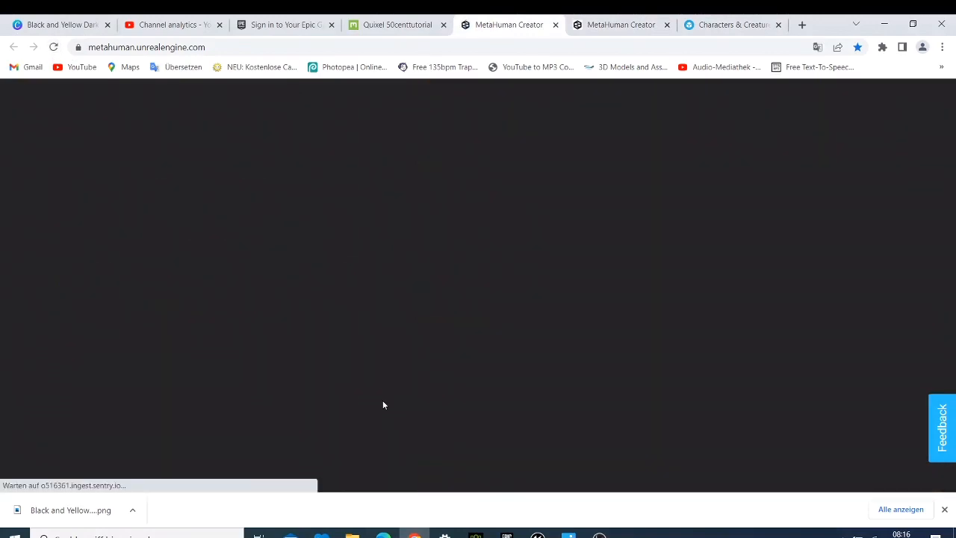
pyautogui.click(206, 348)
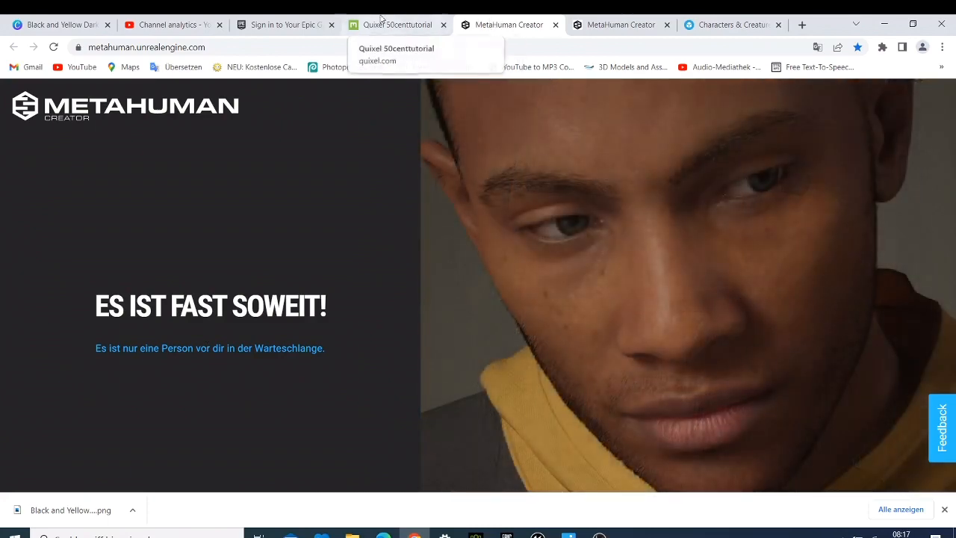
# Abandon the session queue by reloading the MetaHuman Creator page and try launching the newest version once more.
pyautogui.click(634, 25)
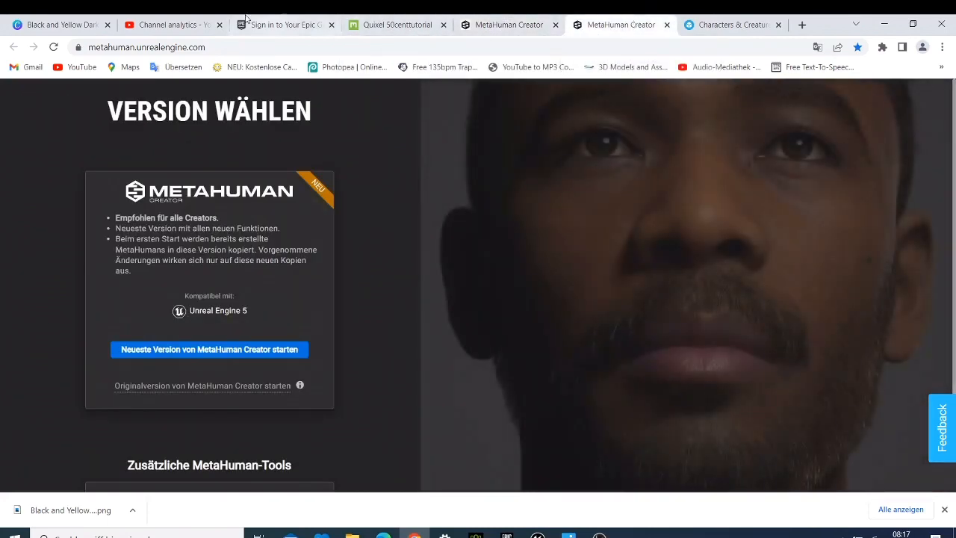
pyautogui.click(515, 23)
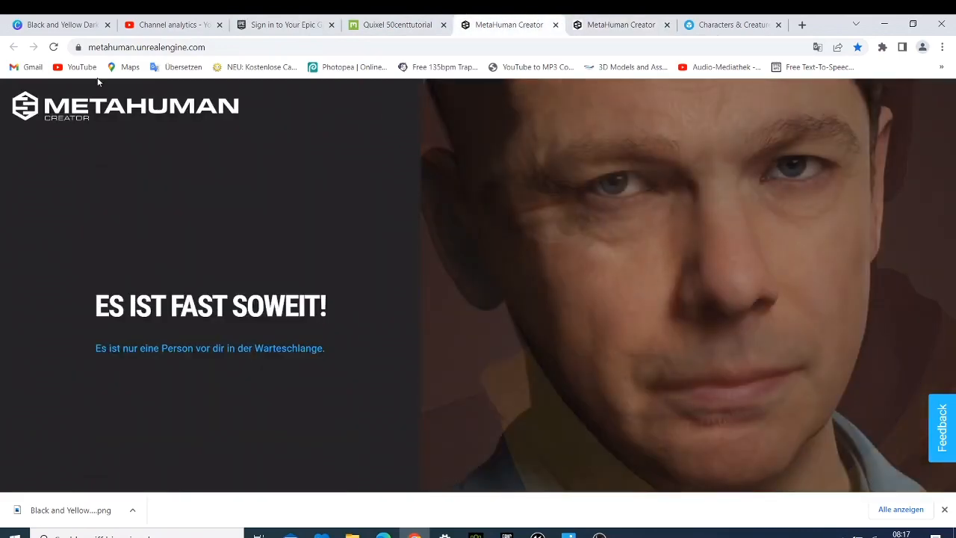
pyautogui.click(54, 48)
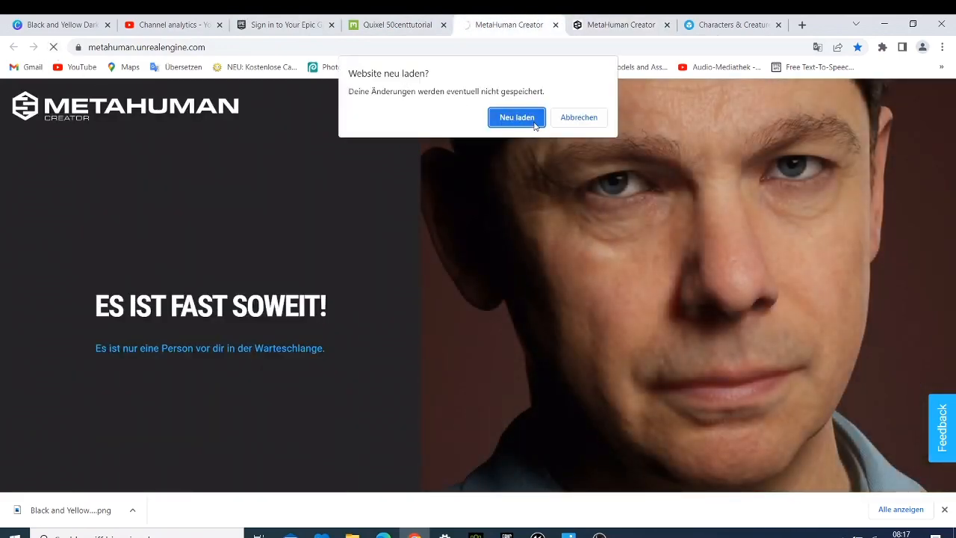
pyautogui.click(533, 122)
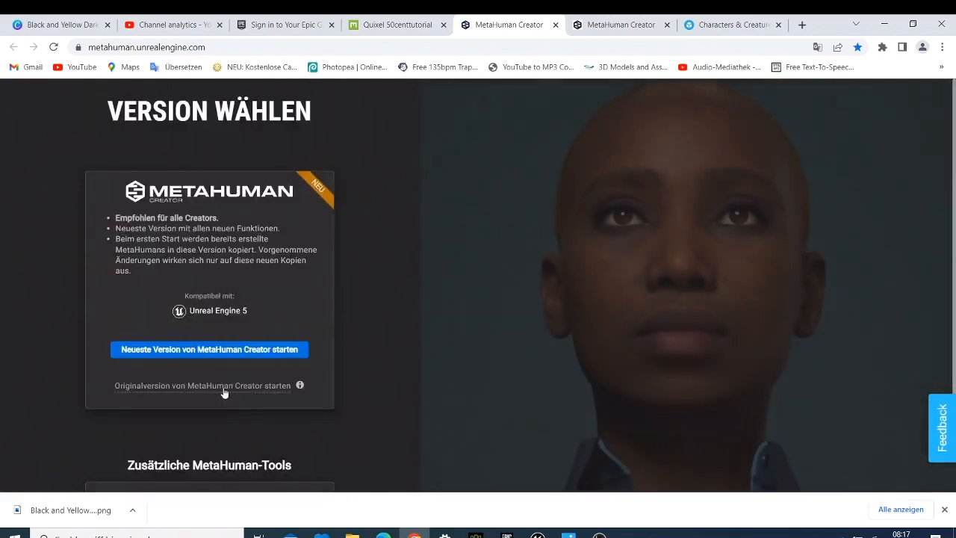
pyautogui.click(214, 348)
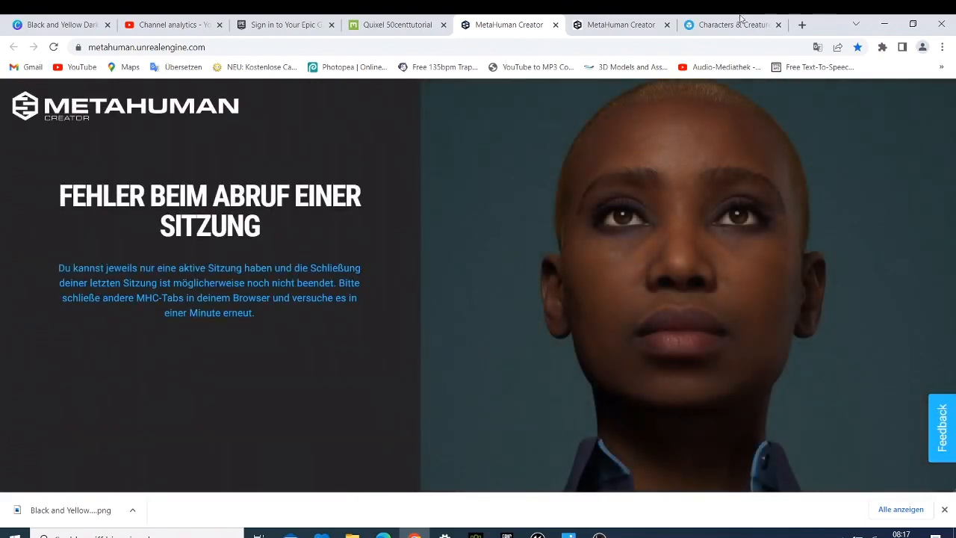
# Close the second MetaHuman Creator tab and try to launch the newest version from the remaining one.
pyautogui.click(620, 25)
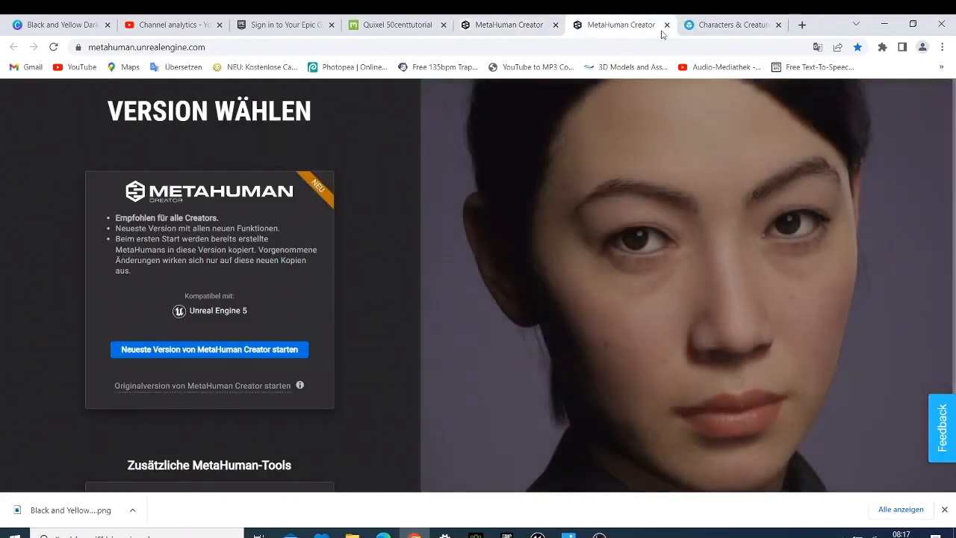
pyautogui.click(667, 25)
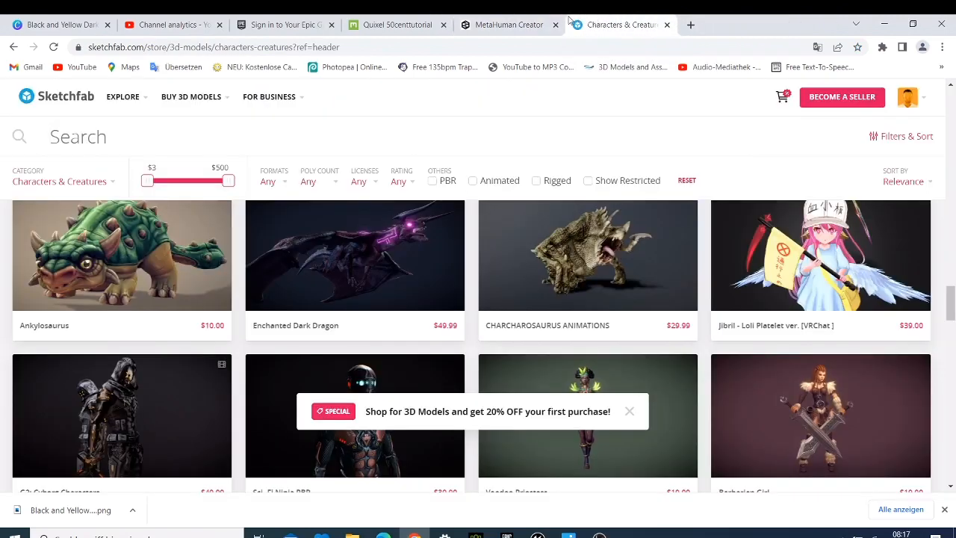
pyautogui.click(478, 25)
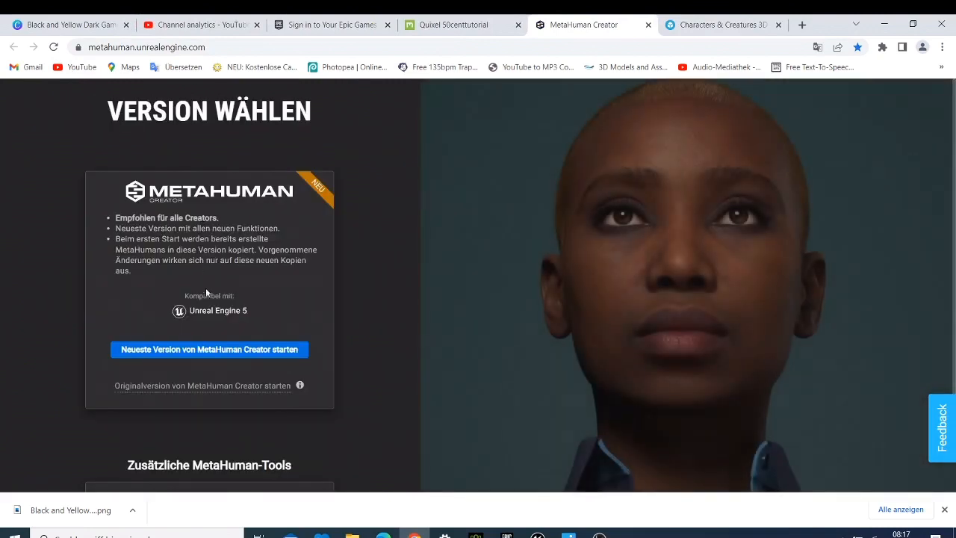
pyautogui.click(228, 350)
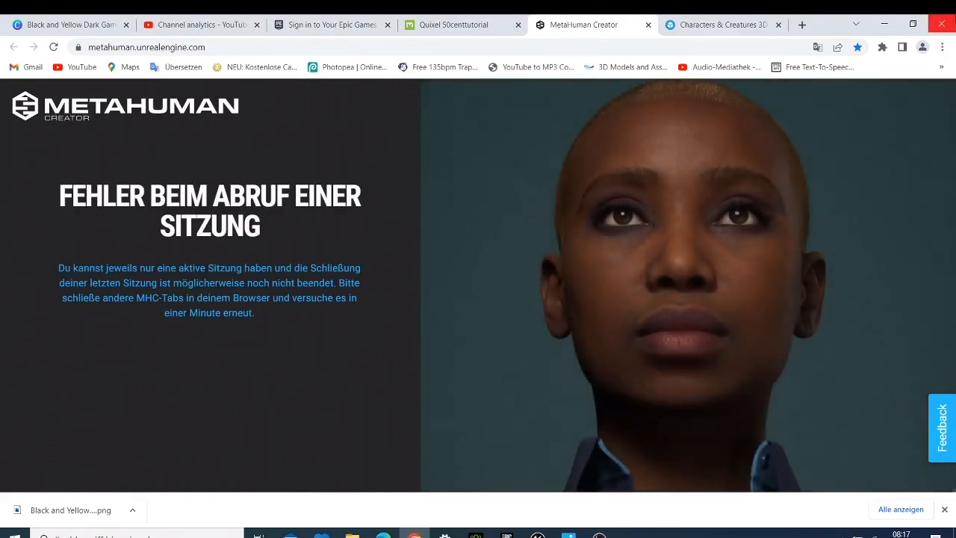
# Close the remaining MetaHuman Creator tab and restart the newest version from the 50centtutorial entry on Quixel, repeating this once.
pyautogui.click(648, 24)
pyautogui.click(450, 30)
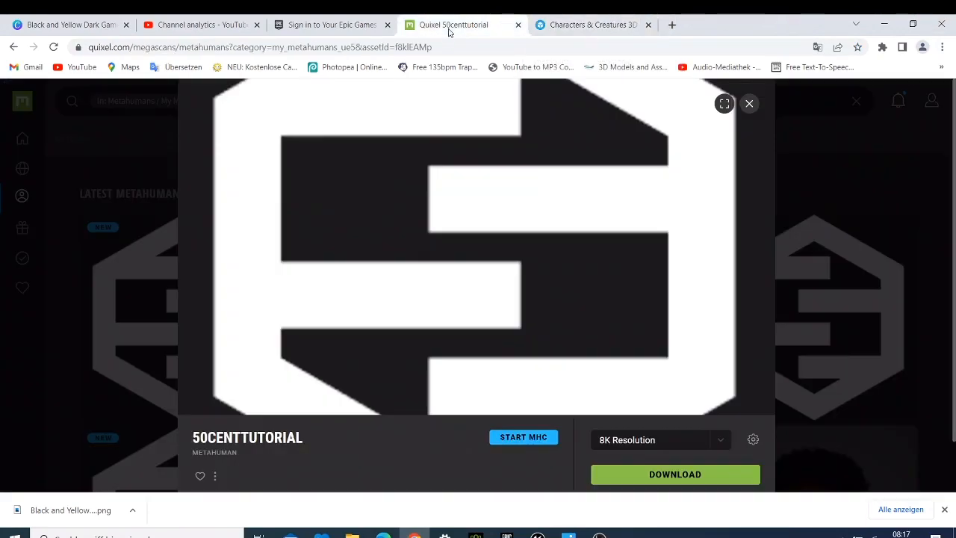
pyautogui.click(513, 439)
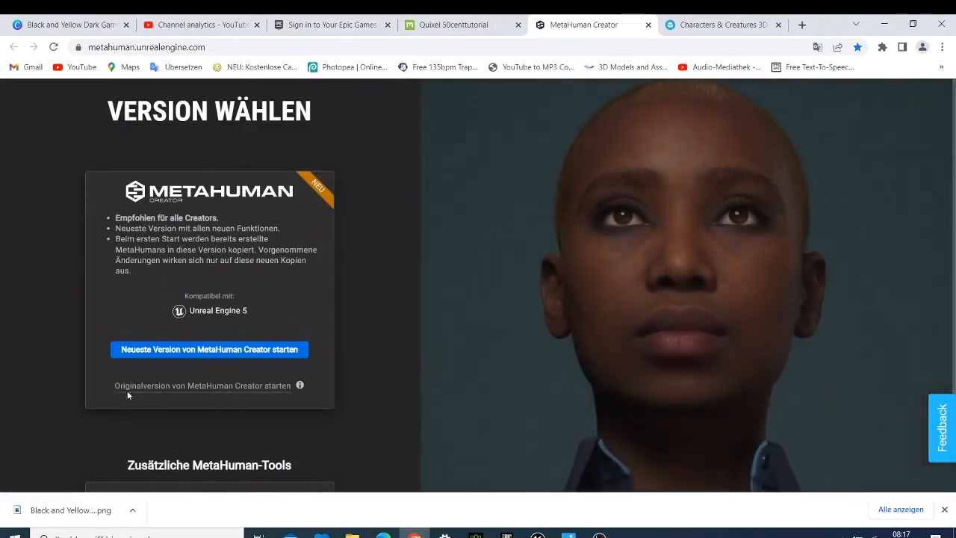
pyautogui.click(140, 352)
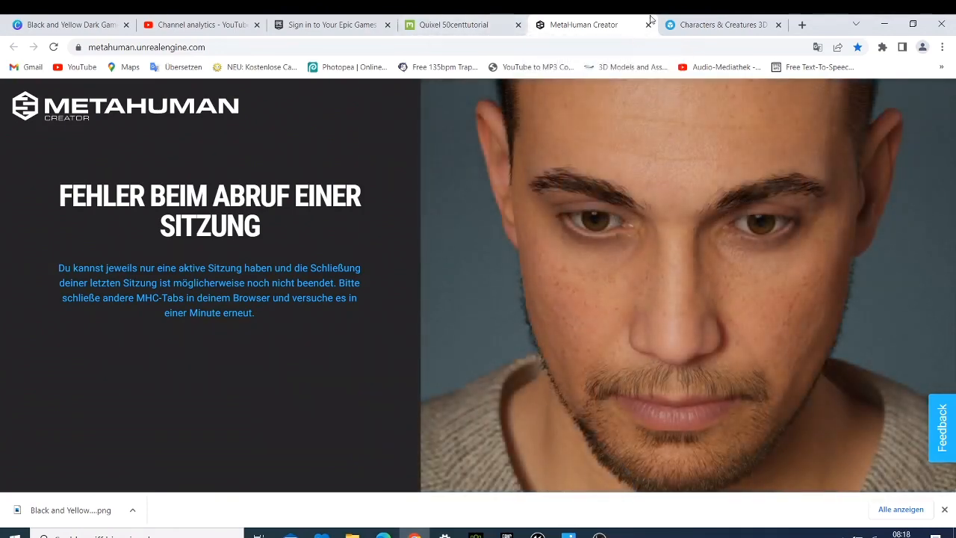
pyautogui.click(648, 25)
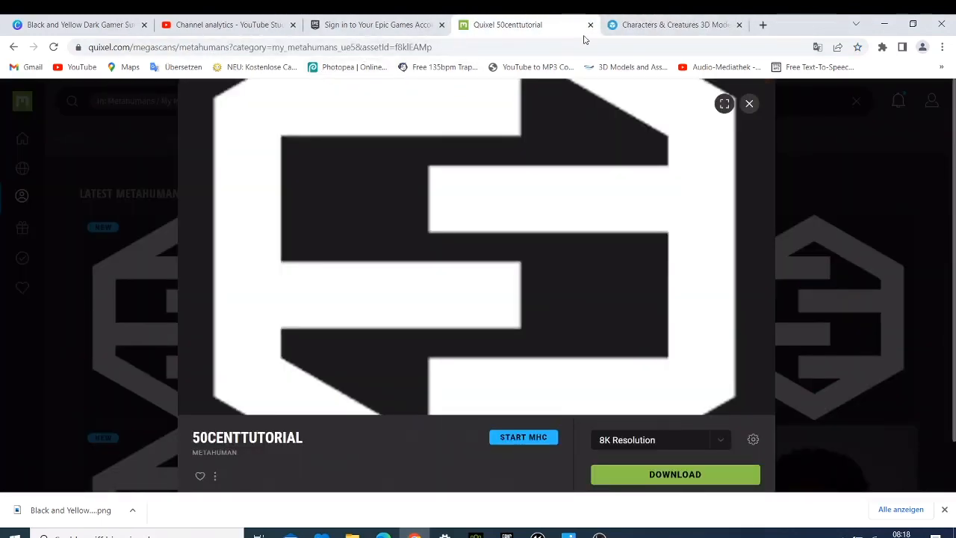
pyautogui.click(545, 439)
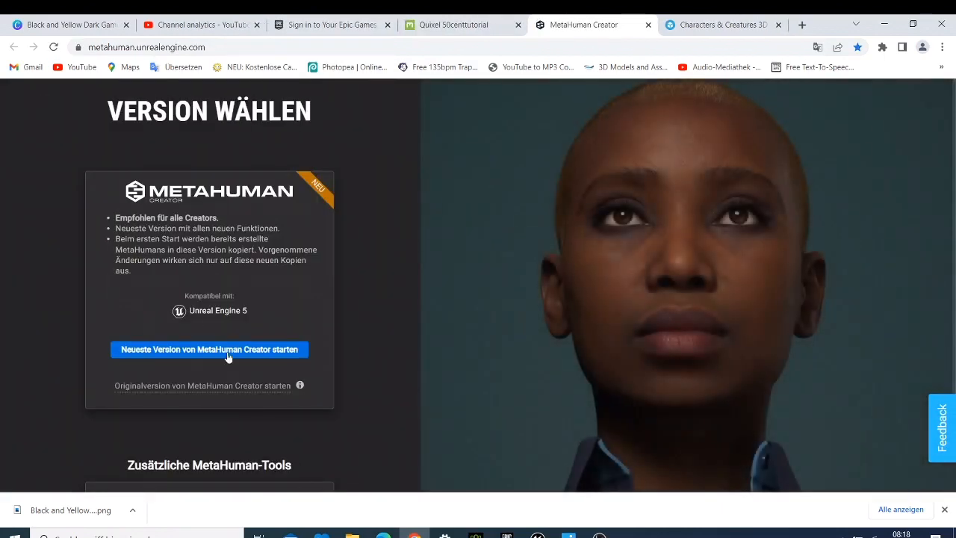
pyautogui.click(228, 349)
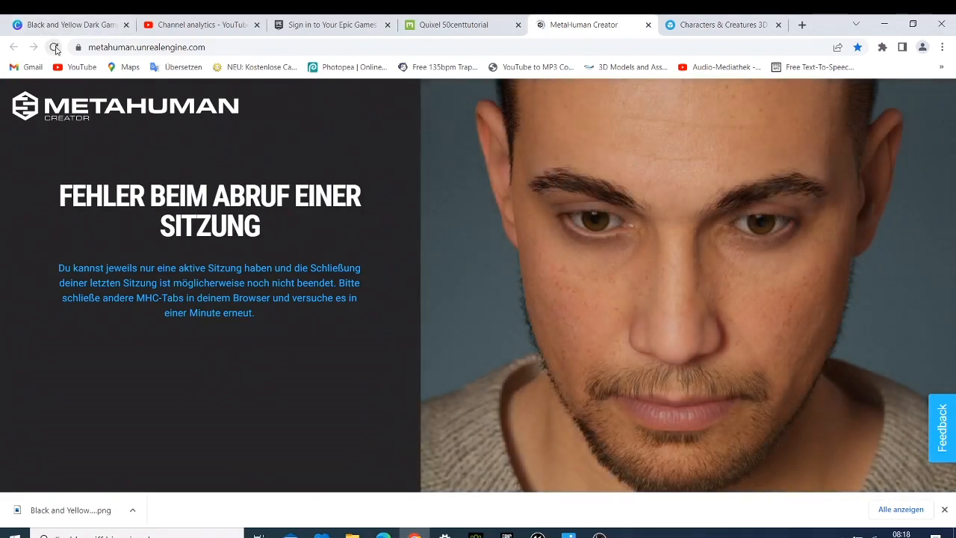
# Retry the newest MetaHuman Creator version in the same tab, reloading the page after each session error.
pyautogui.click(54, 47)
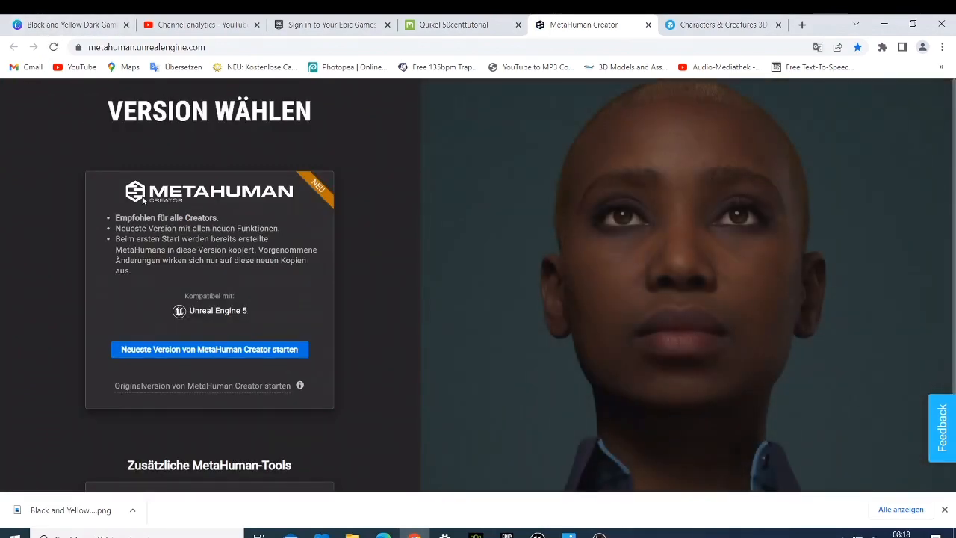
pyautogui.click(207, 351)
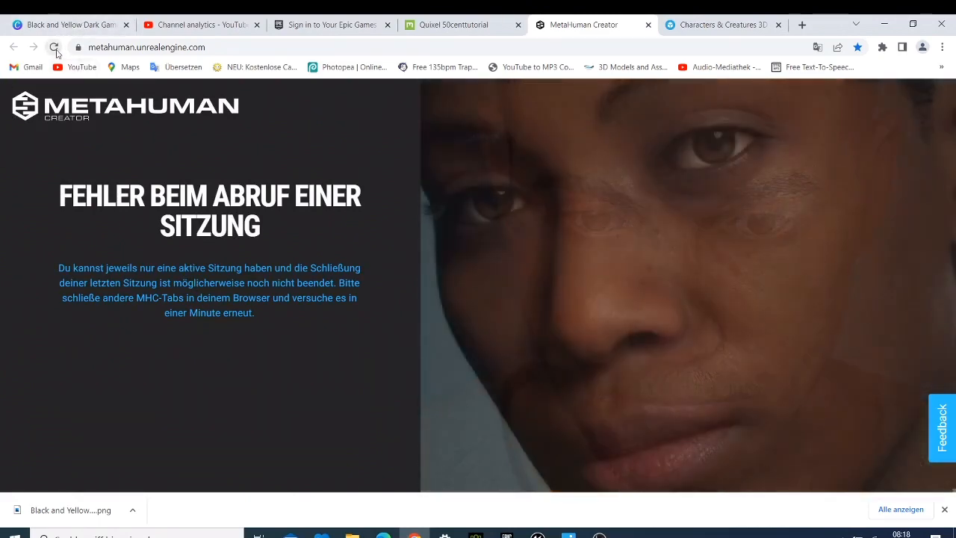
pyautogui.click(54, 47)
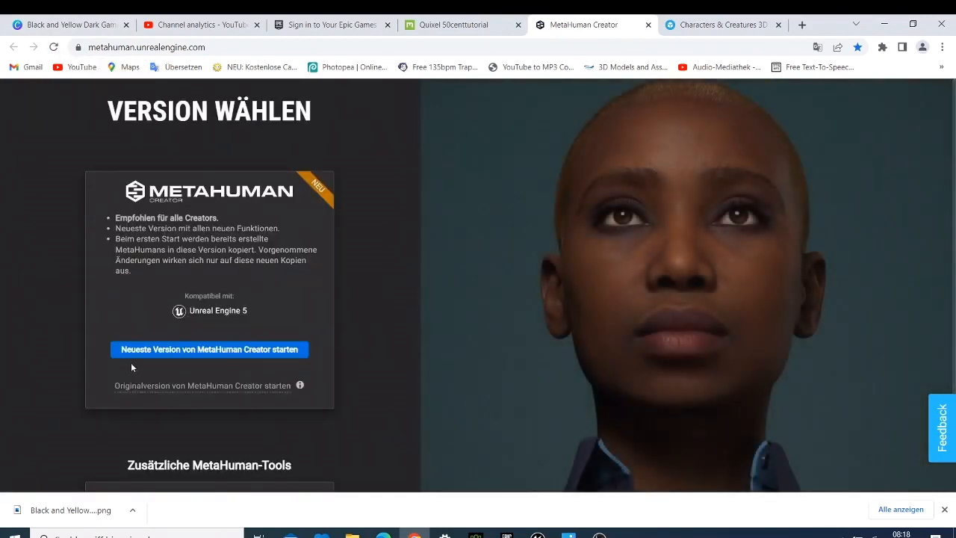
pyautogui.click(158, 351)
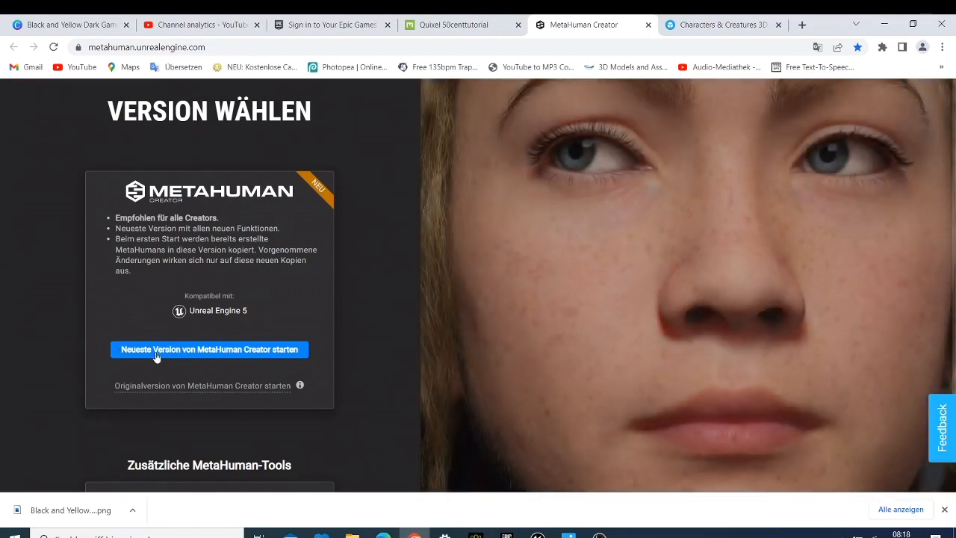
pyautogui.click(156, 352)
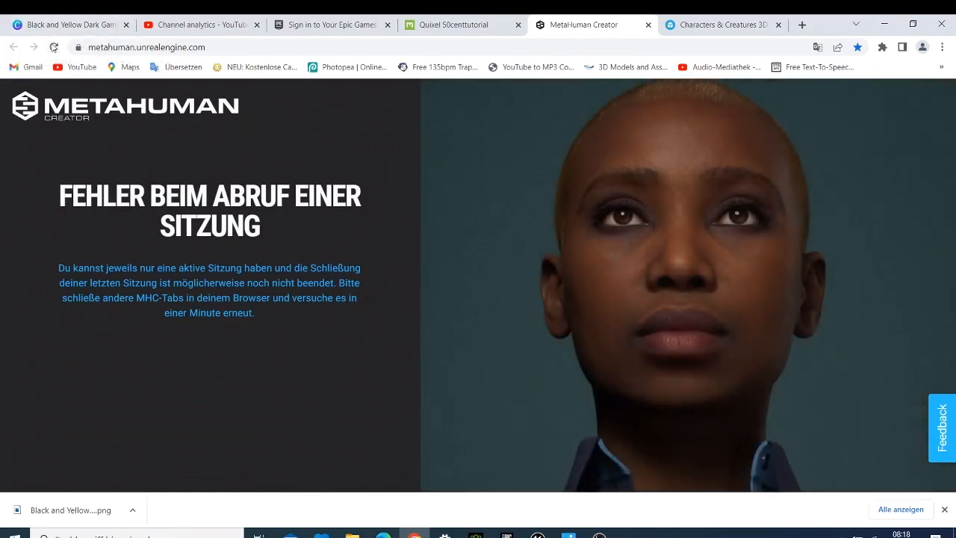
pyautogui.press('F5')
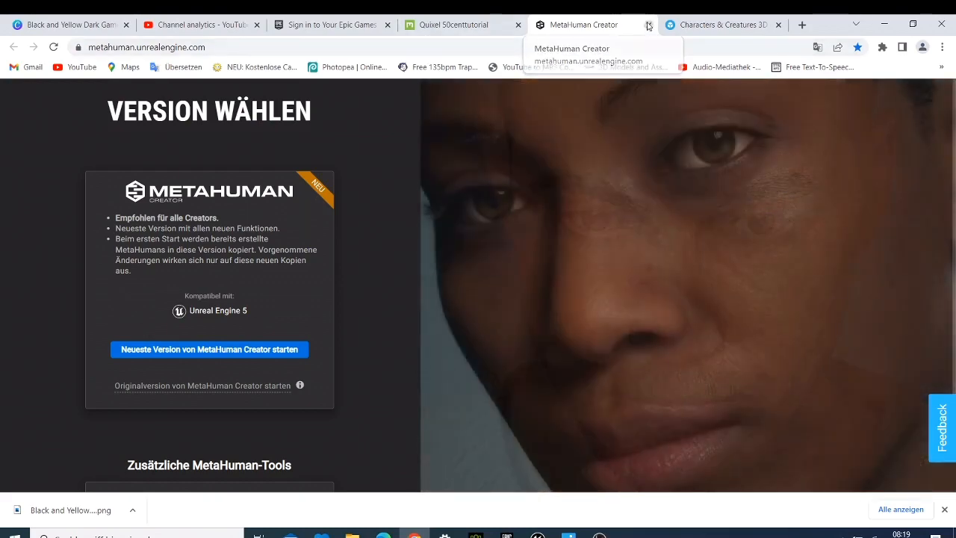
# Close the MetaHuman Creator tab and try to relaunch the newest version from the 50centtutorial page on Quixel.
pyautogui.click(649, 25)
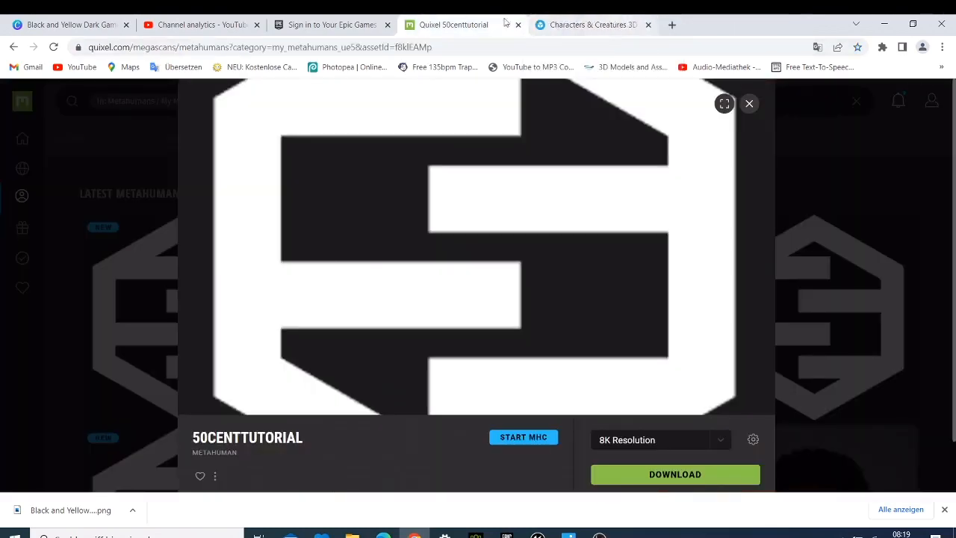
pyautogui.click(517, 436)
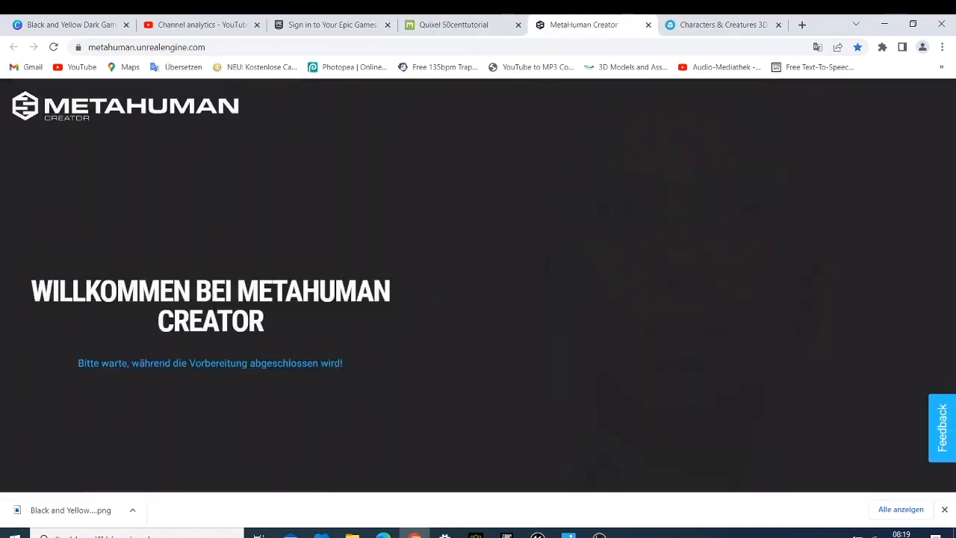
pyautogui.click(219, 346)
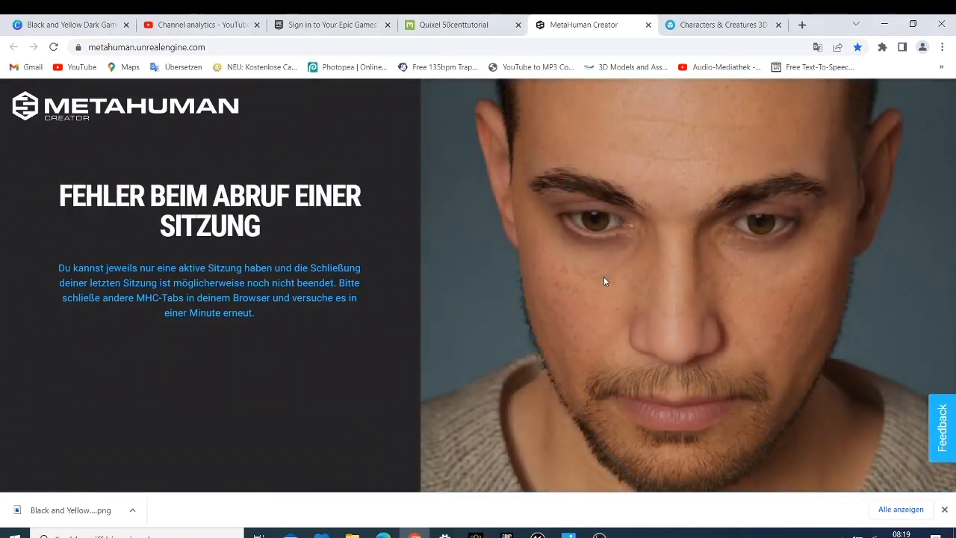
# Check the Mesh to MetaHuman message in Unreal Editor's 50centtutorial window, then return to the Quixel page in the browser.
pyautogui.click(464, 21)
pyautogui.moveTo(538, 535)
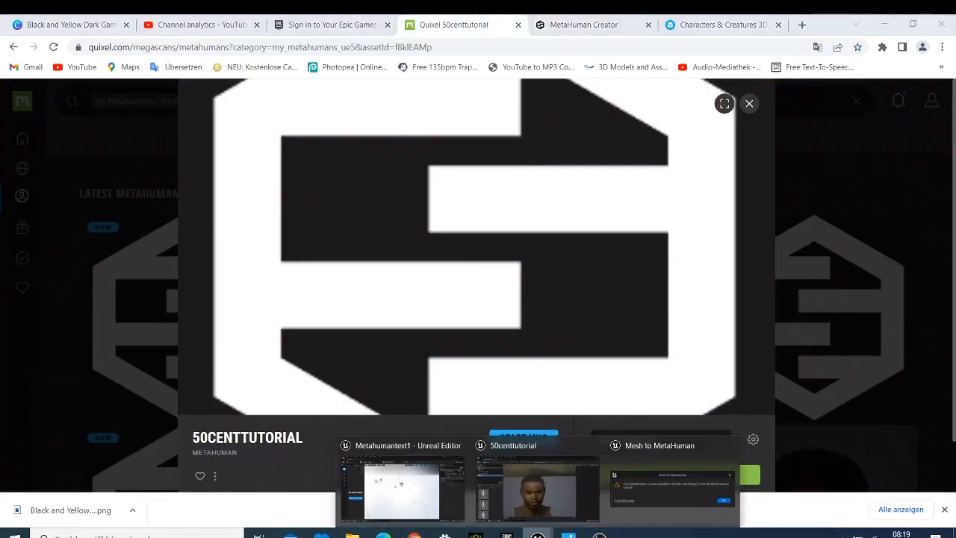
pyautogui.click(528, 502)
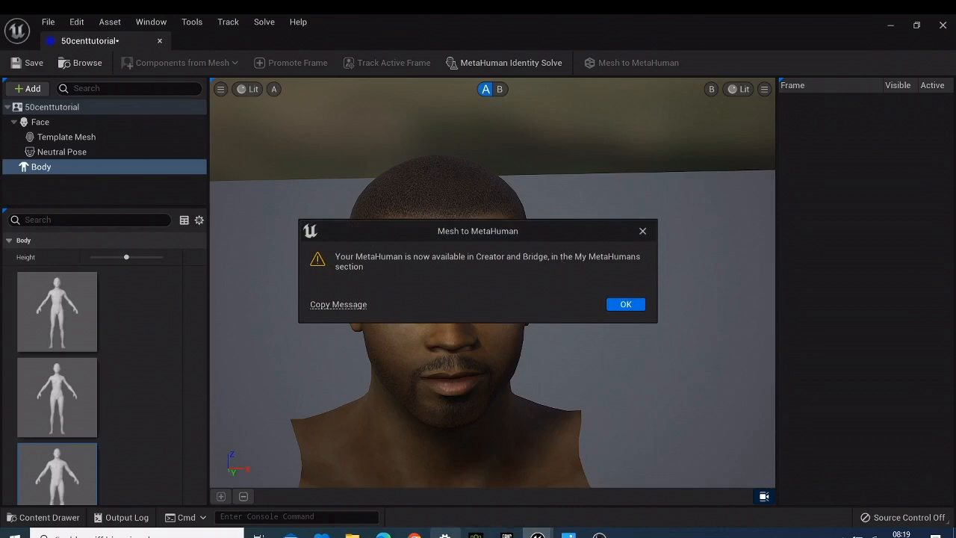
pyautogui.click(415, 535)
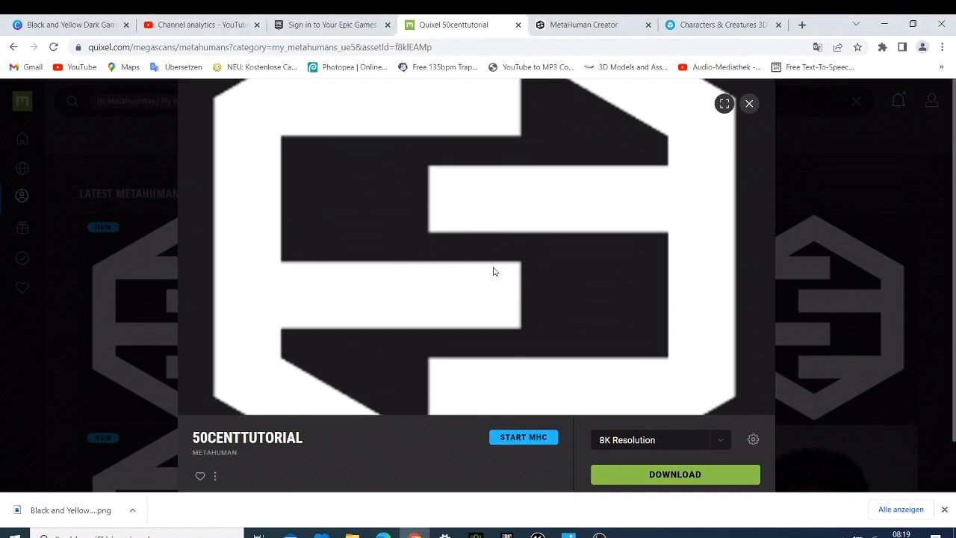
# Close the 50centtutorial asset details, refresh the Quixel library and reopen the My MetaHumans UE5 category.
pyautogui.click(749, 105)
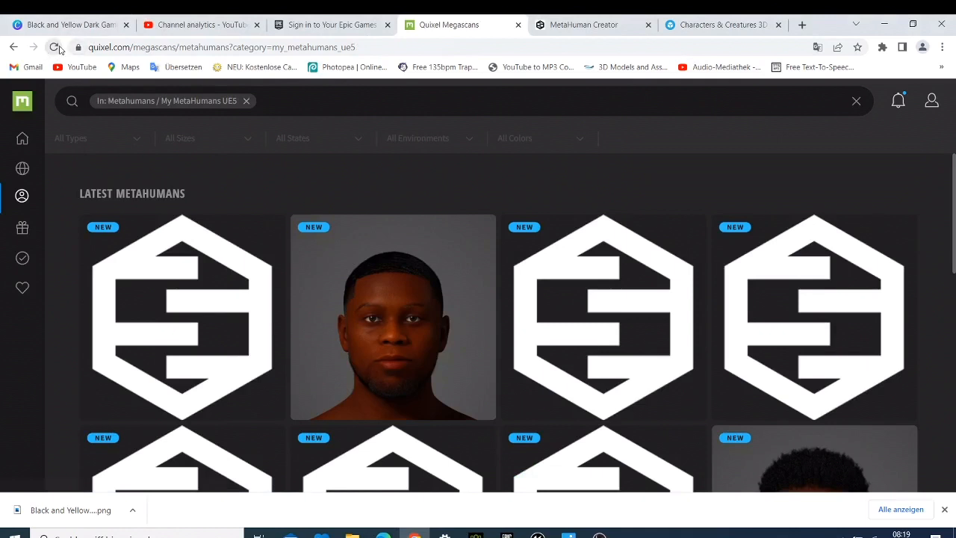
pyautogui.click(55, 47)
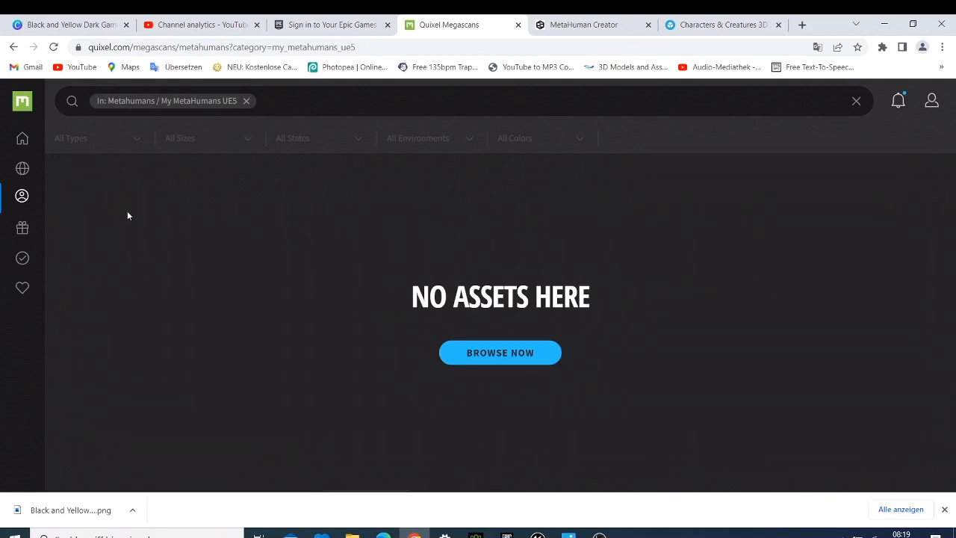
pyautogui.click(500, 353)
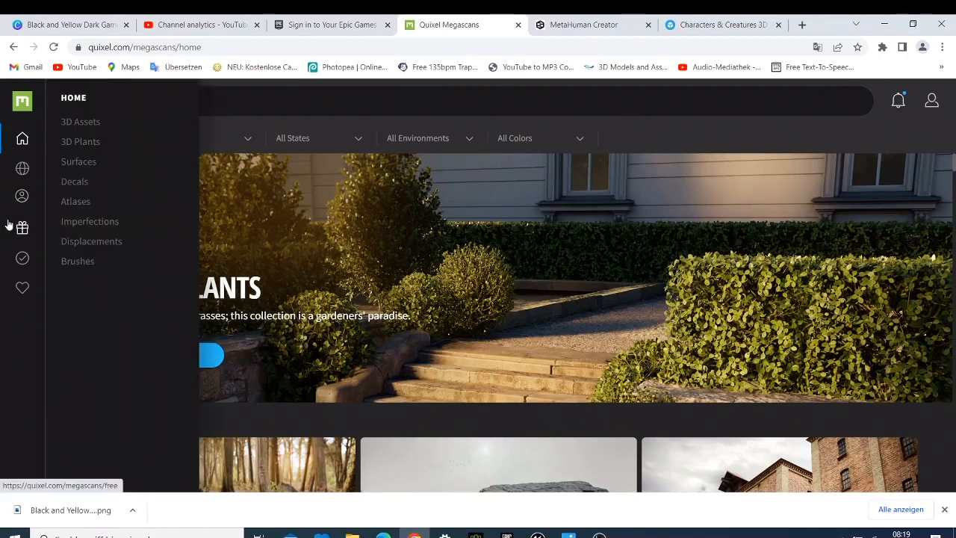
pyautogui.click(22, 196)
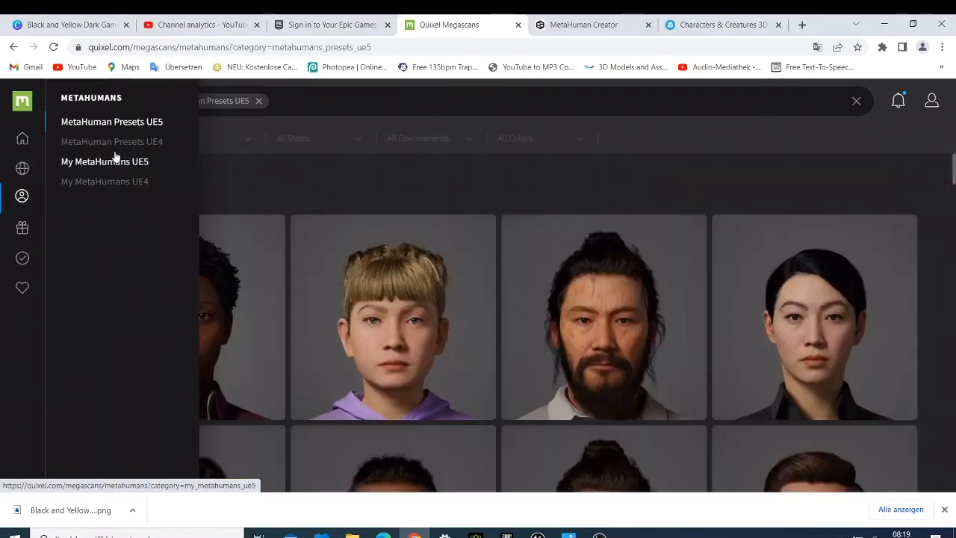
pyautogui.click(116, 163)
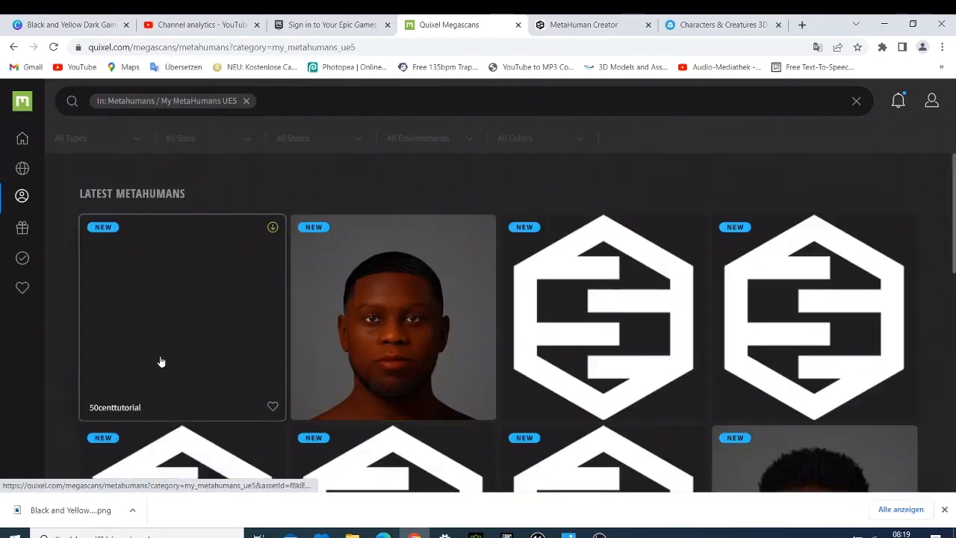
# Open the 50centtutorial asset and try to launch the newest MetaHuman Creator version from it in another tab.
pyautogui.click(167, 307)
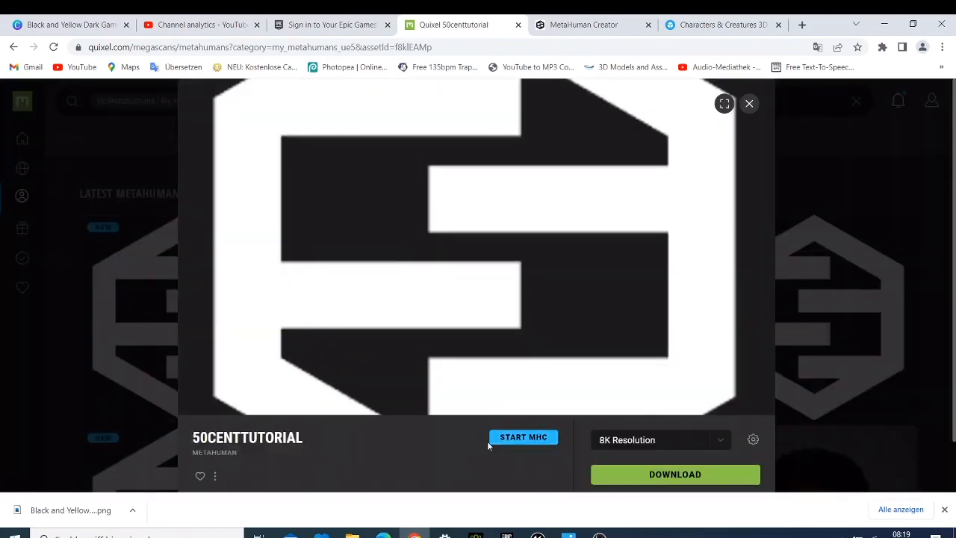
pyautogui.click(512, 441)
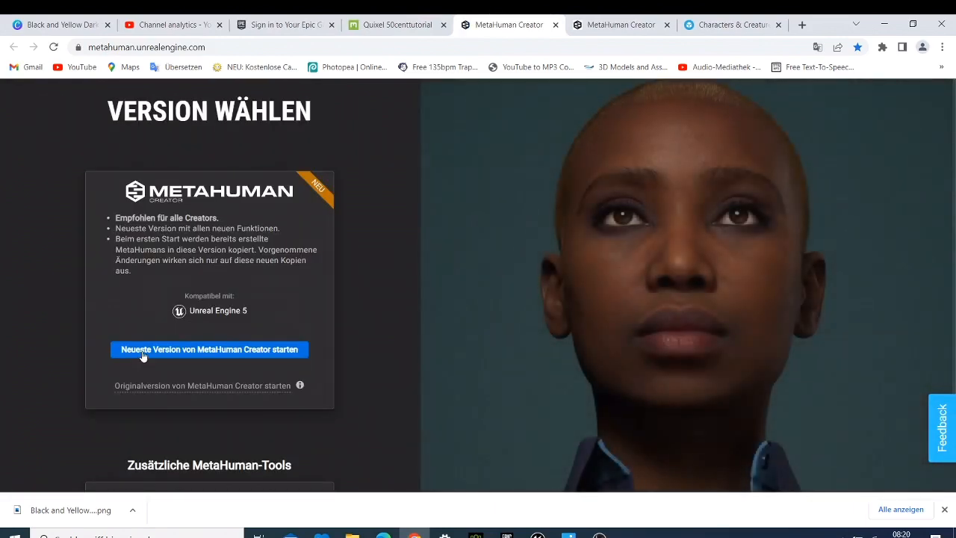
pyautogui.click(140, 353)
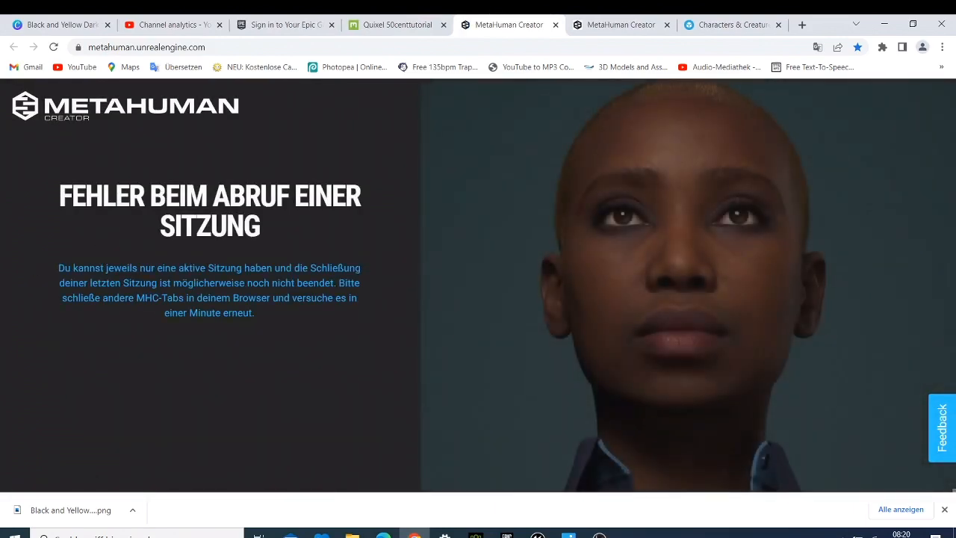